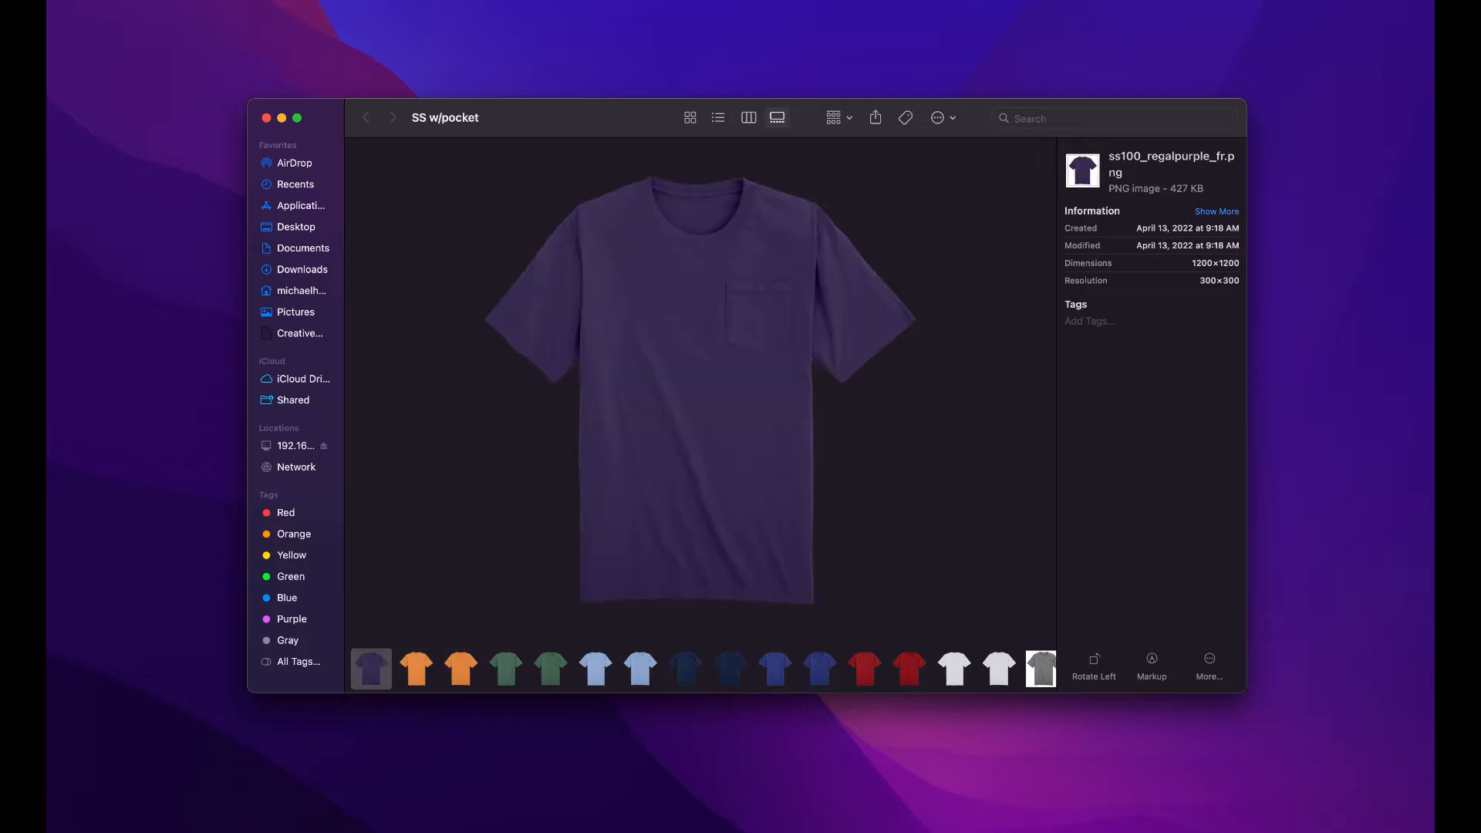
key("Left")
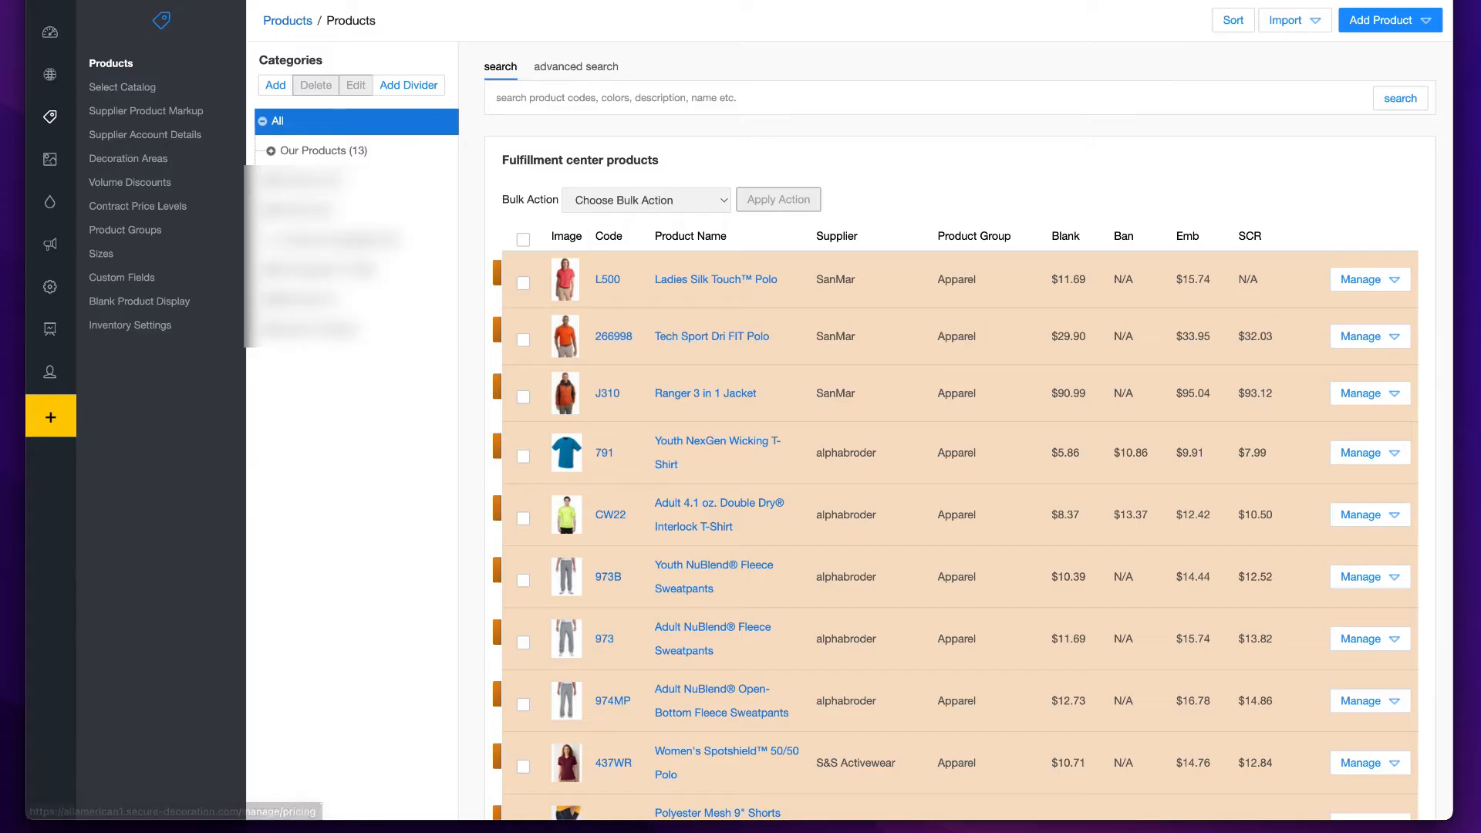
- Start a new custom product in DecoNetwork and assign it to the Customer Supplied product group
left_click(1382, 23)
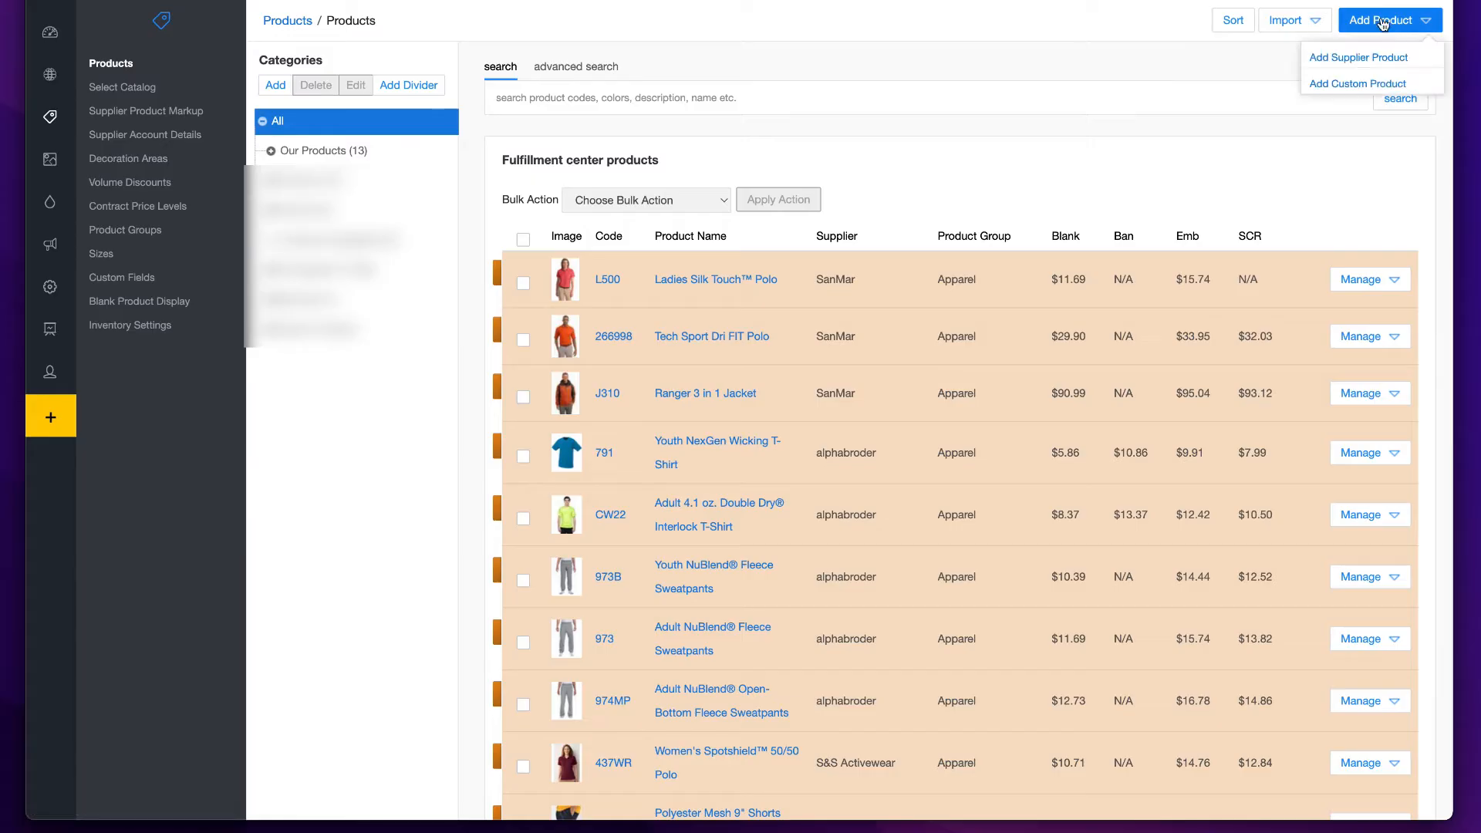
left_click(1351, 82)
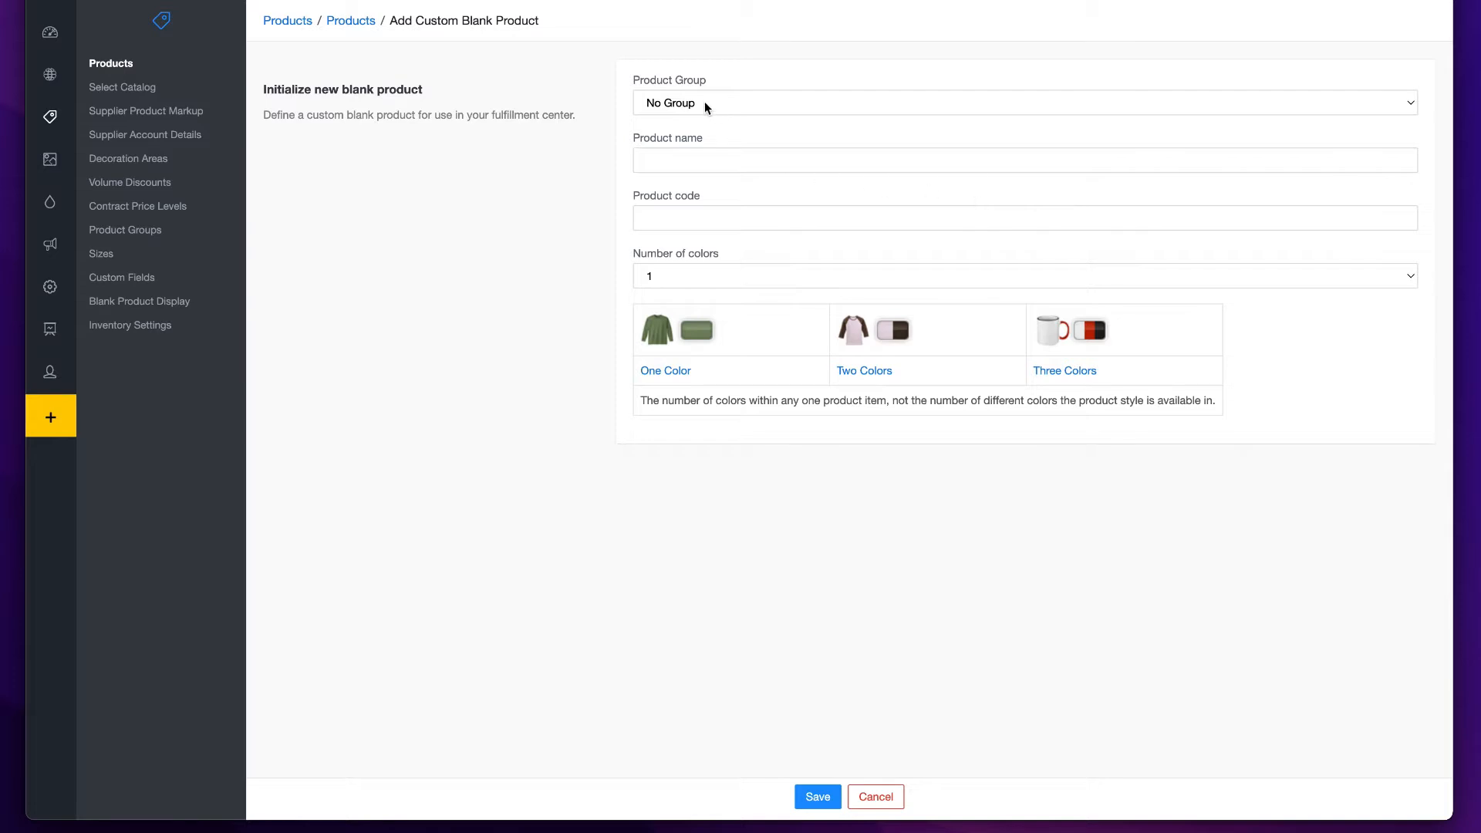
left_click(705, 105)
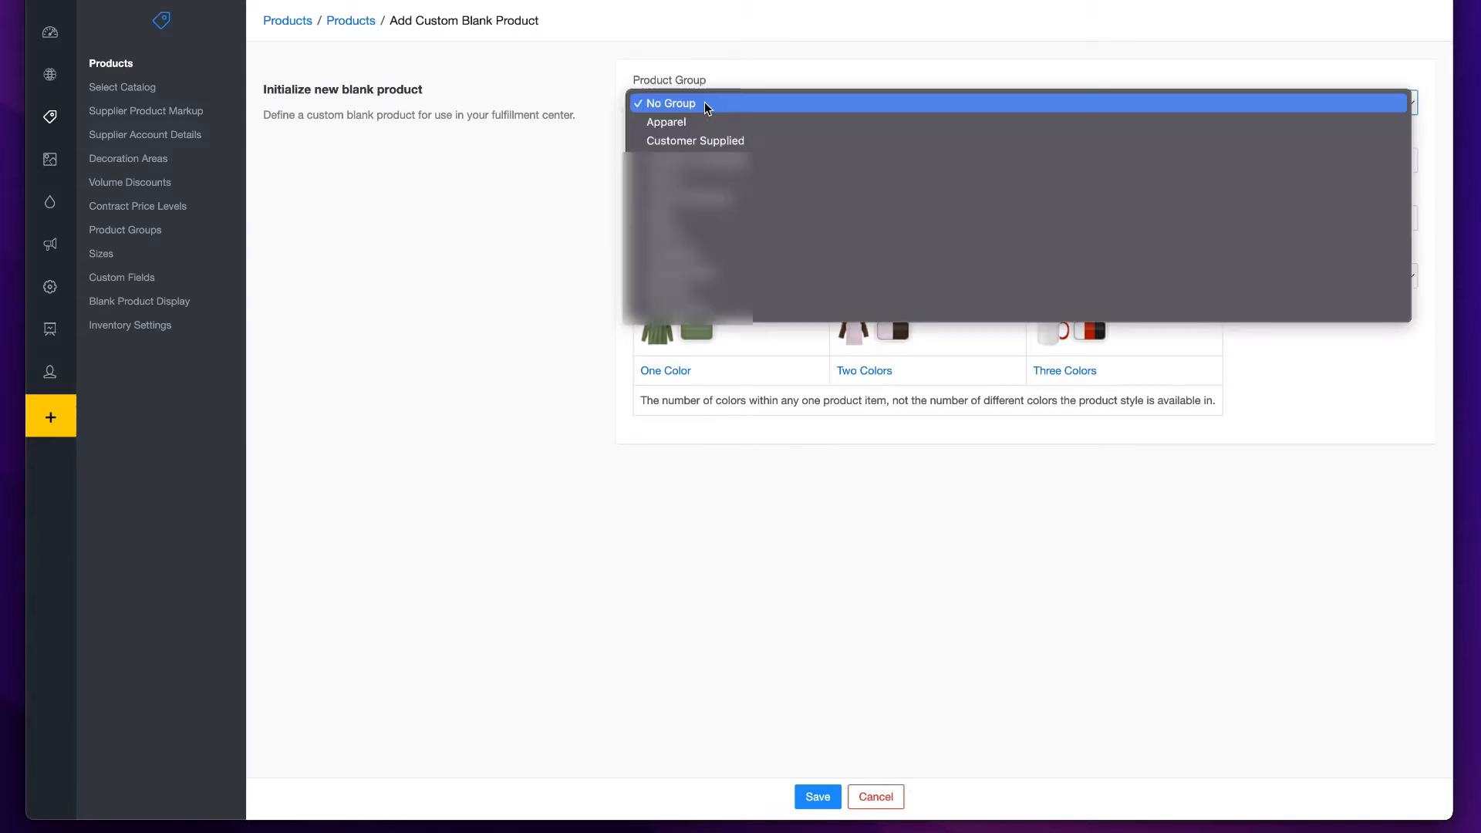
left_click(704, 142)
- Name the product ST Short Sleeve with Pocket, set its product code to ST100 and save it
left_click(663, 164)
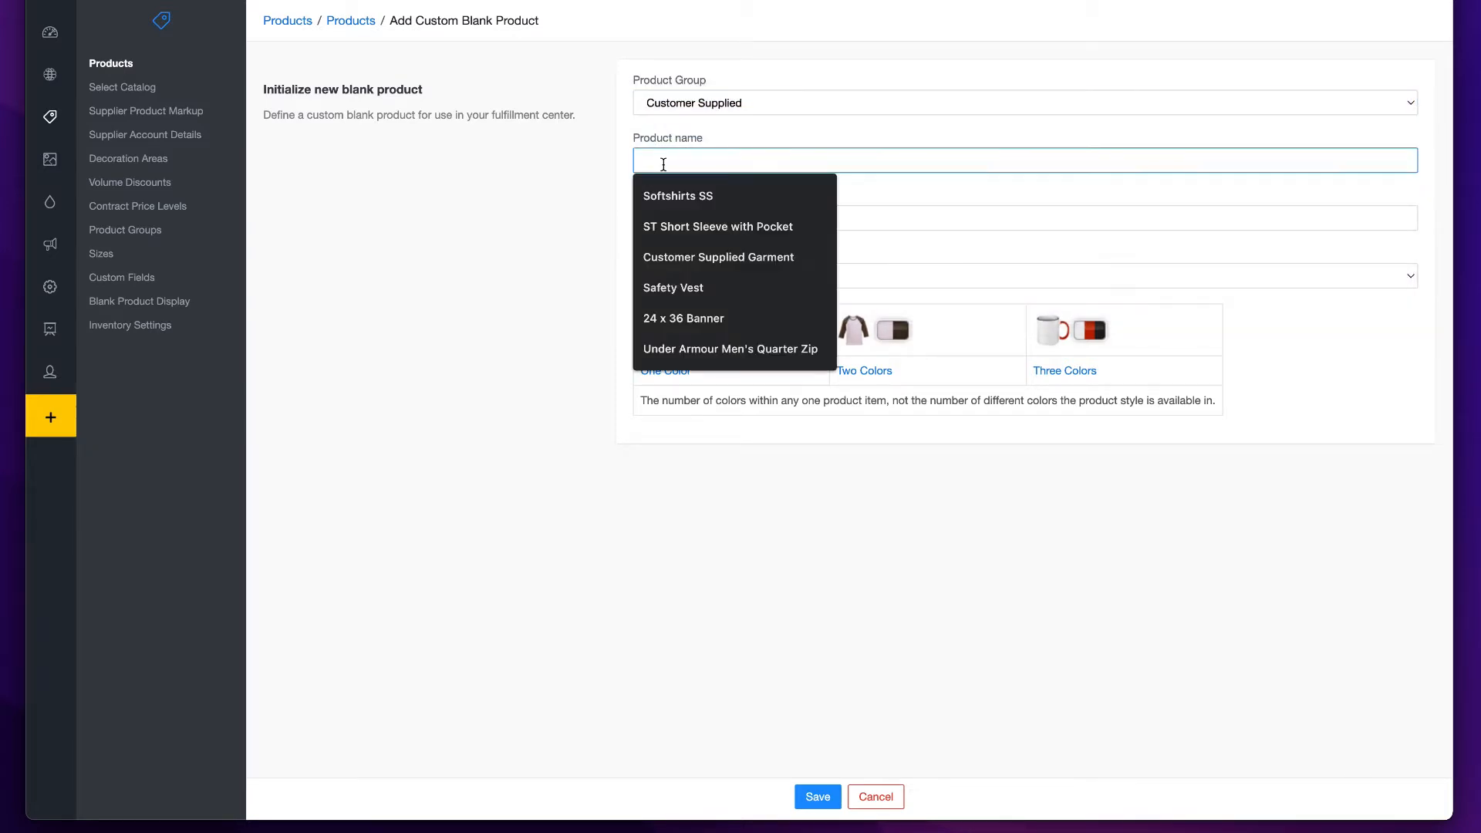
left_click(663, 228)
left_click(663, 217)
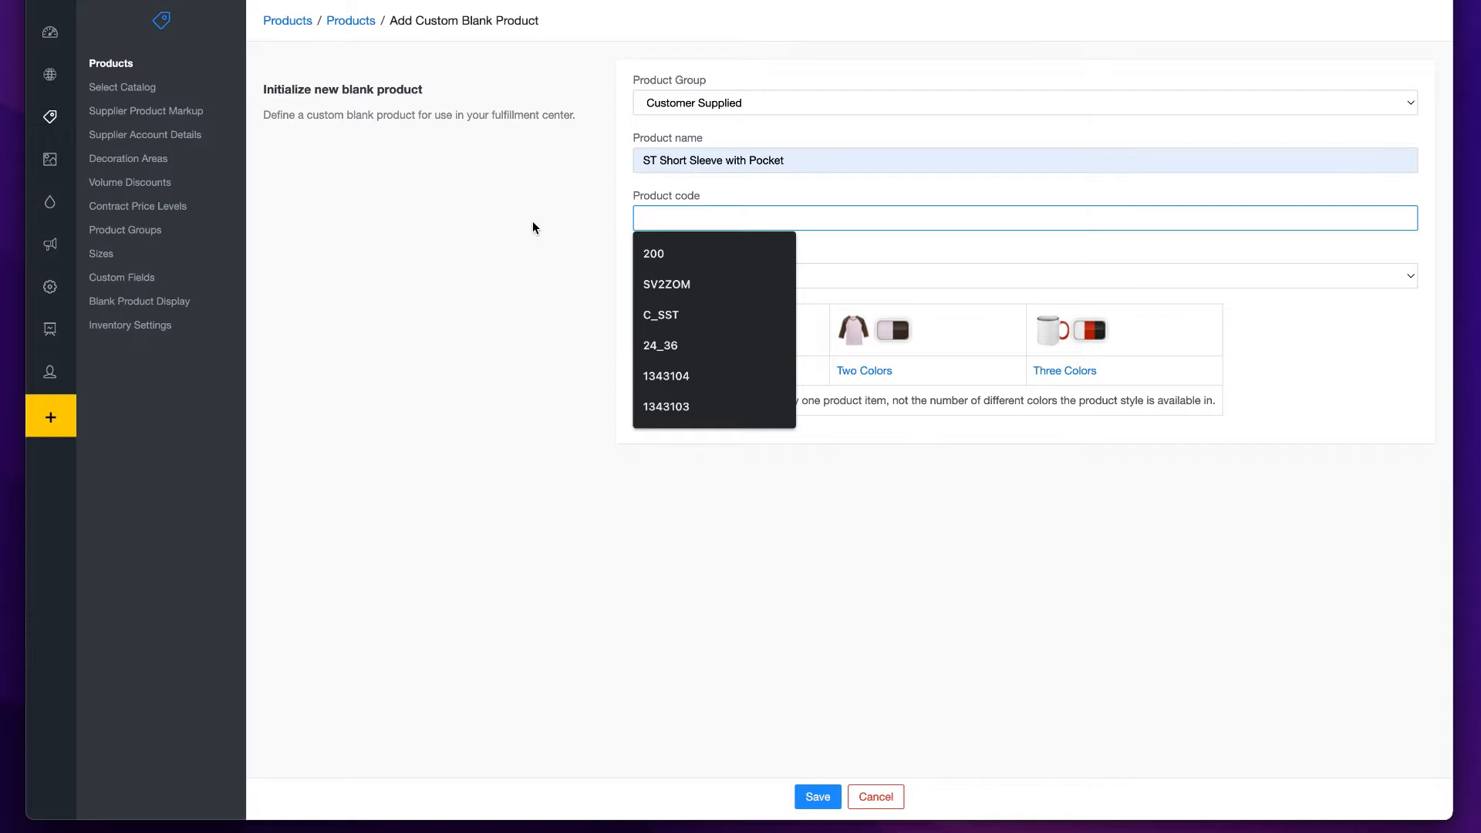
type("st")
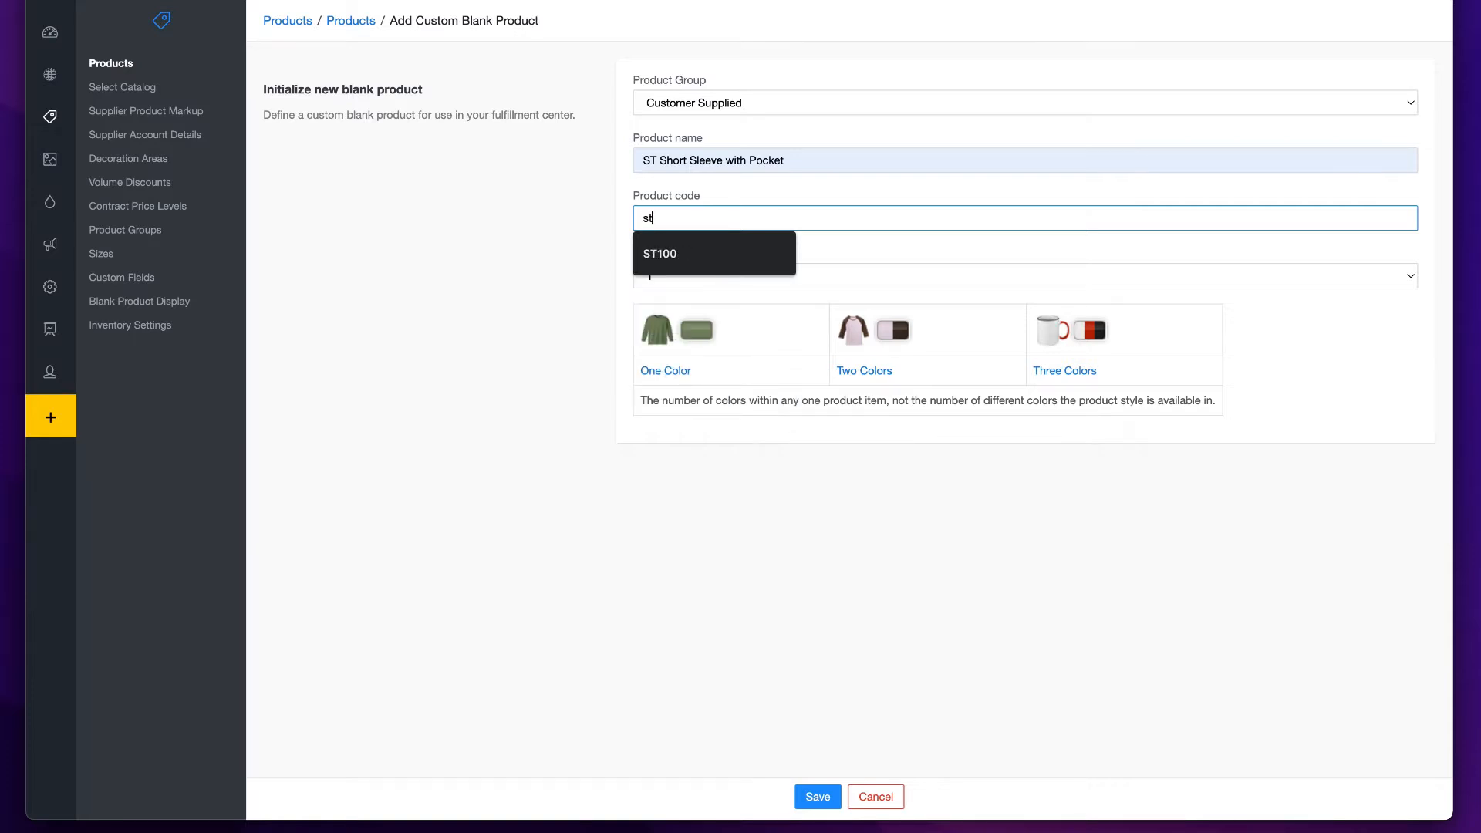
left_click(646, 254)
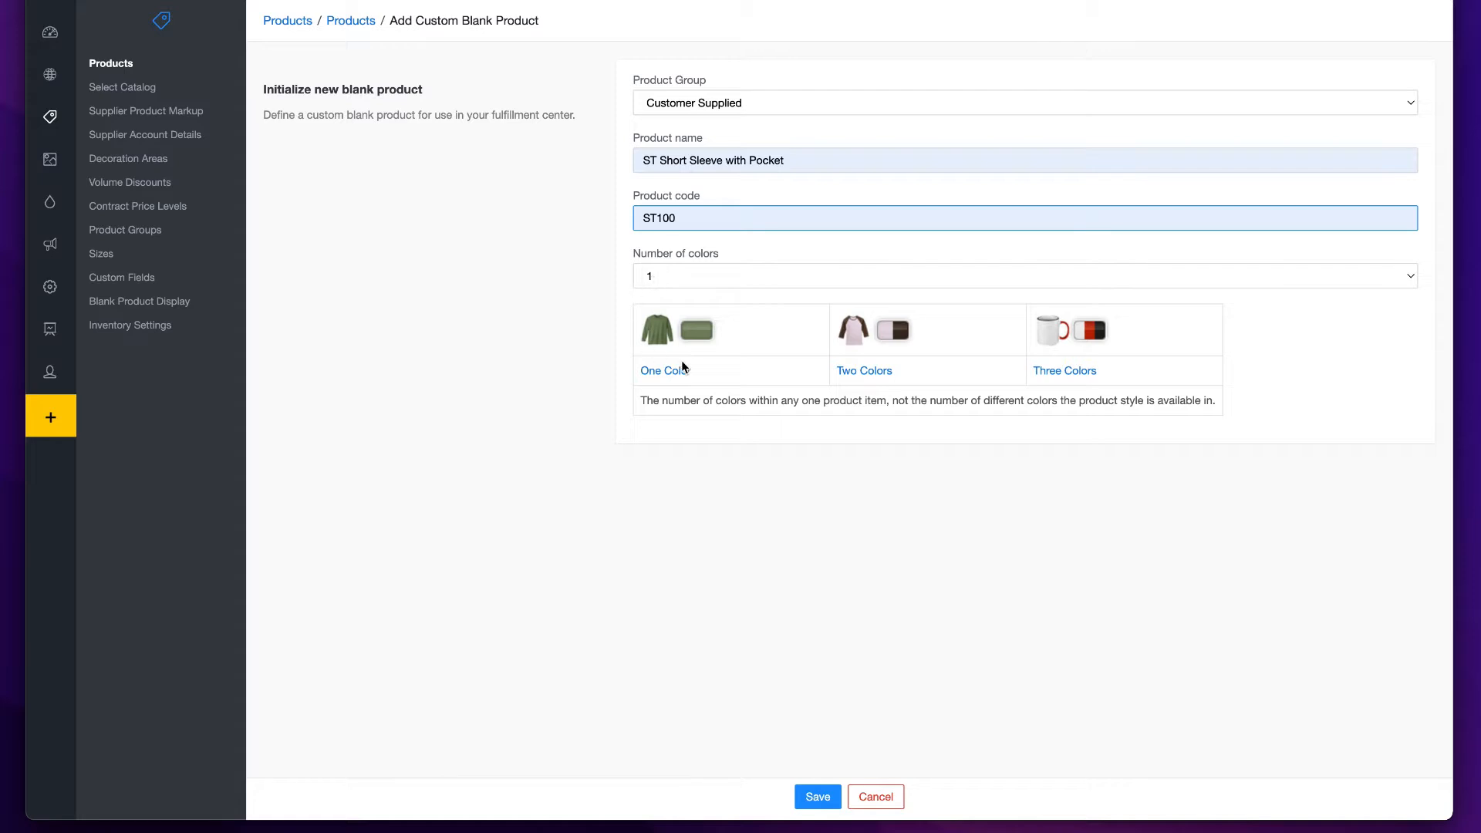
left_click(818, 796)
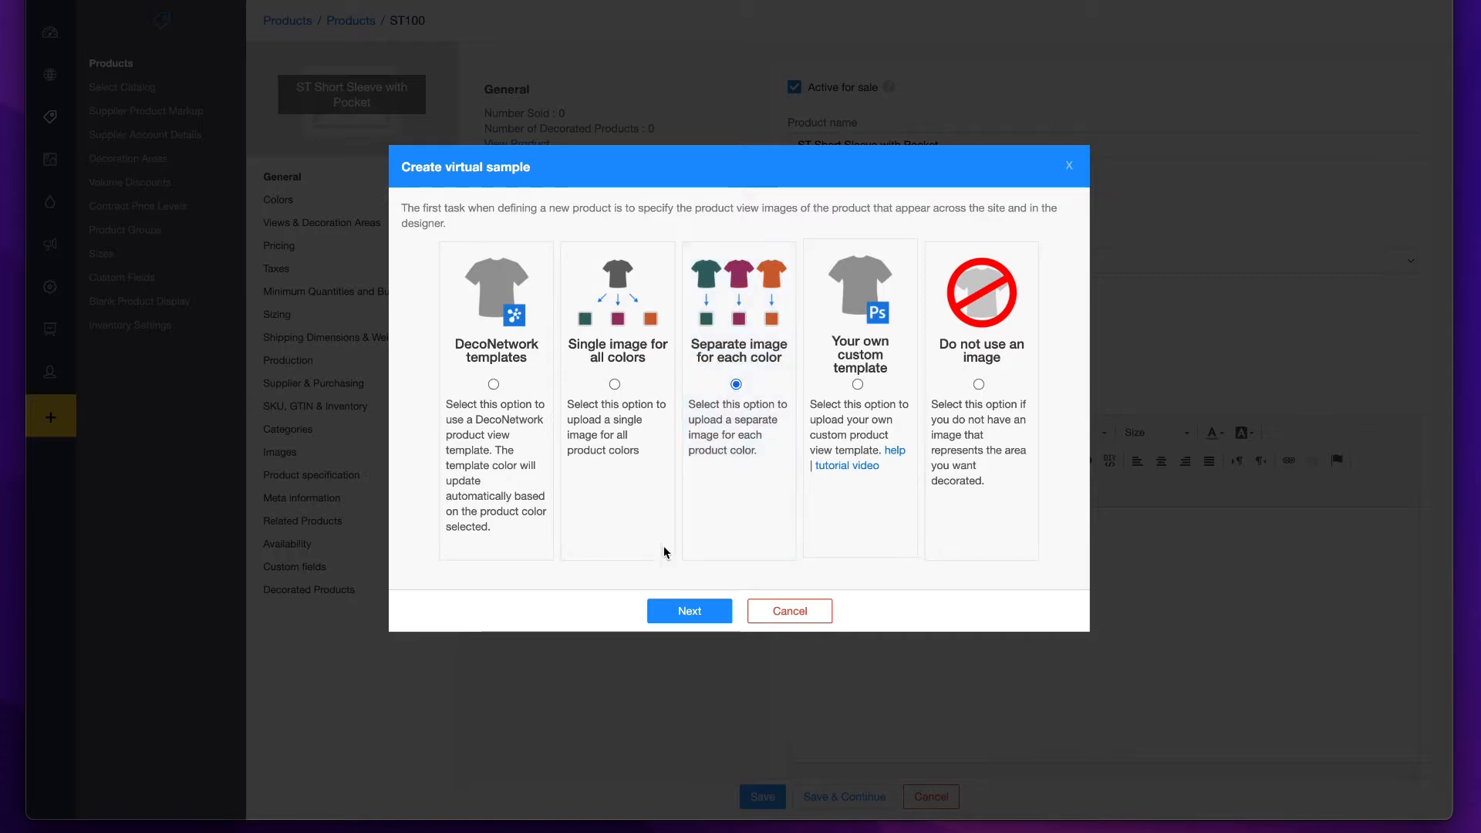
- Upload ss100_black_fr.png from the SS w/pocket folder as the per-color product image and name the view Front
left_click(702, 613)
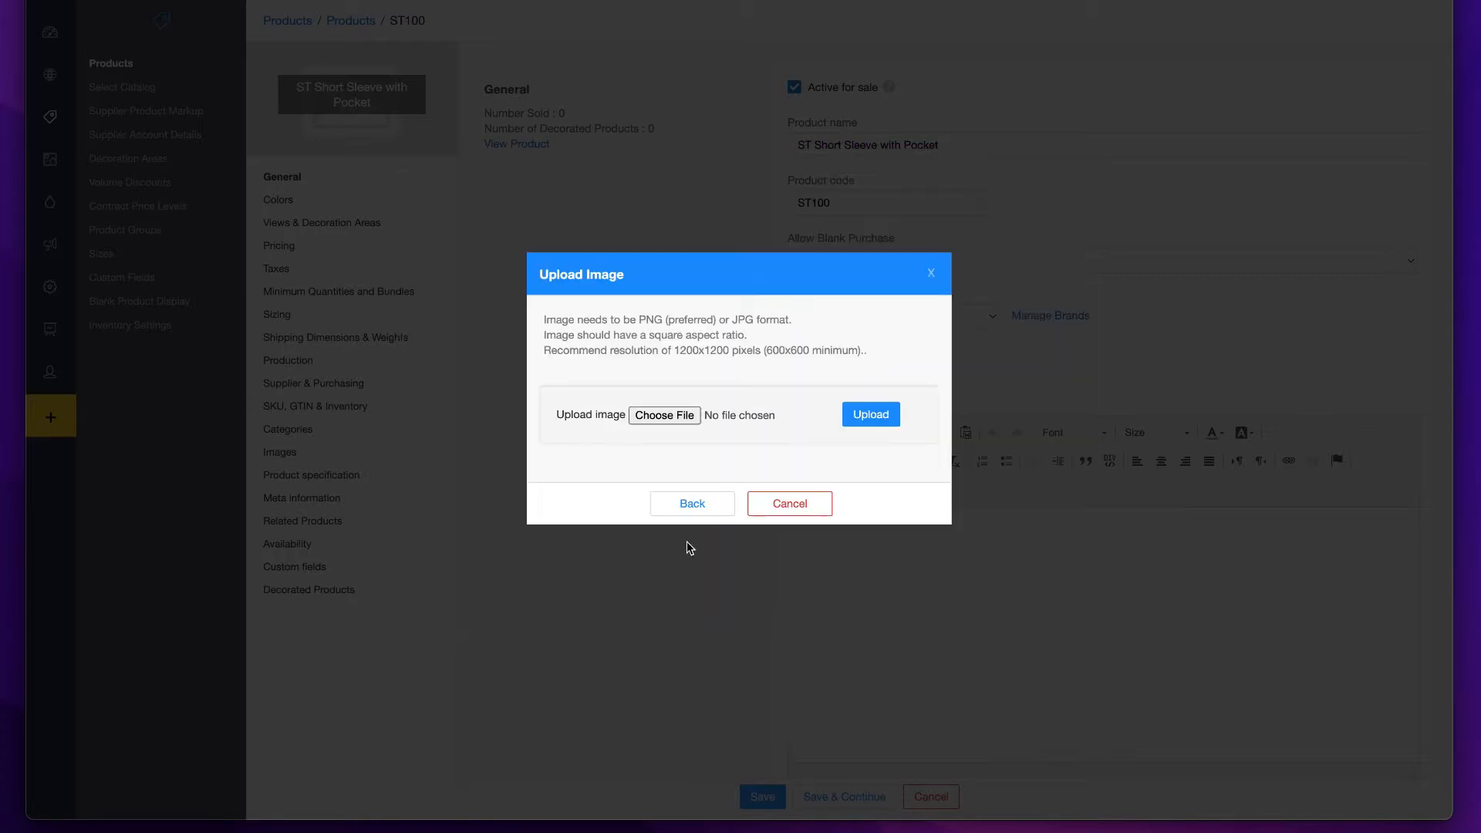
left_click(665, 417)
left_click(605, 258)
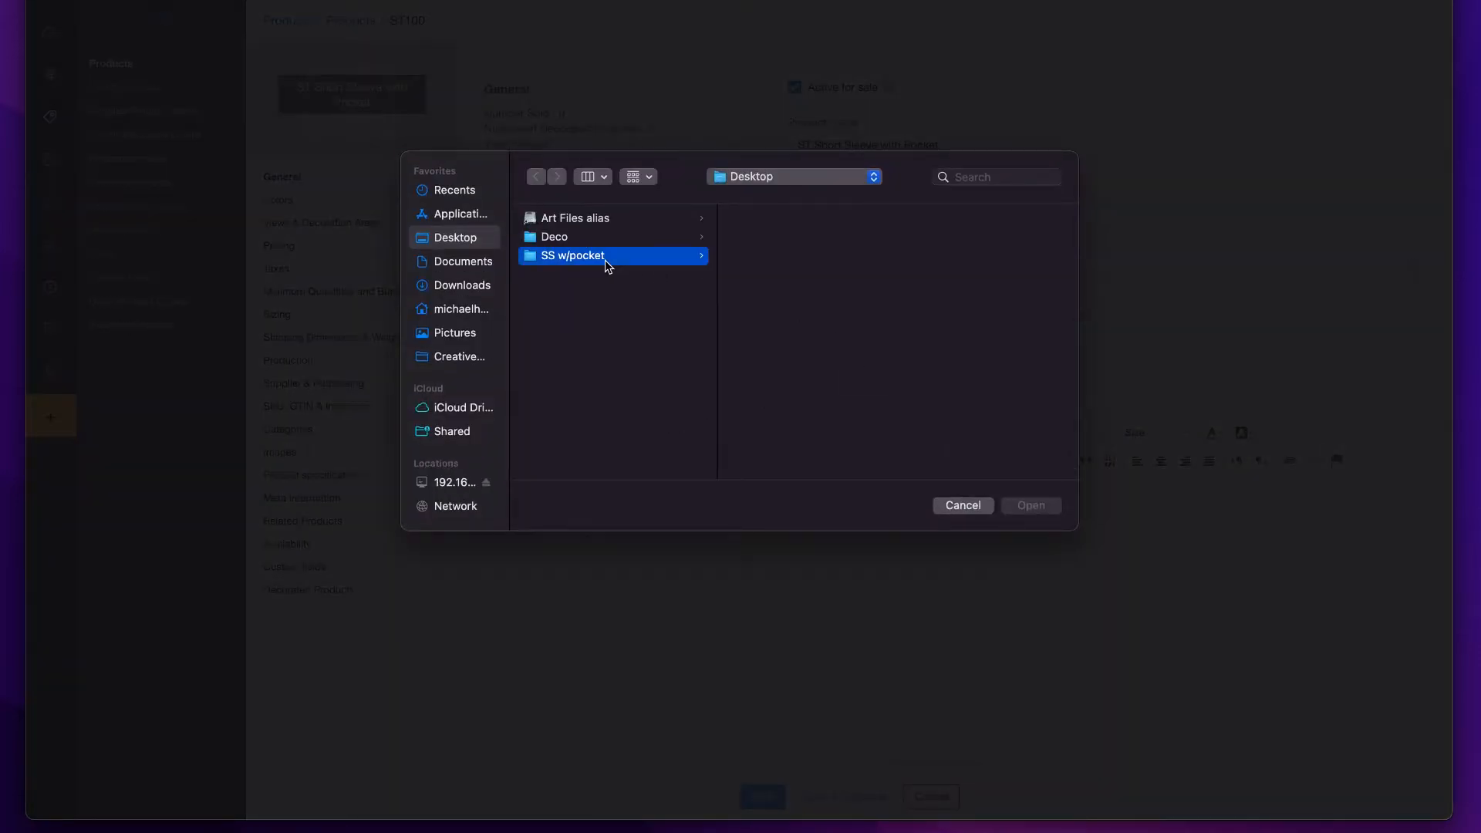
left_click(748, 236)
left_click(1029, 506)
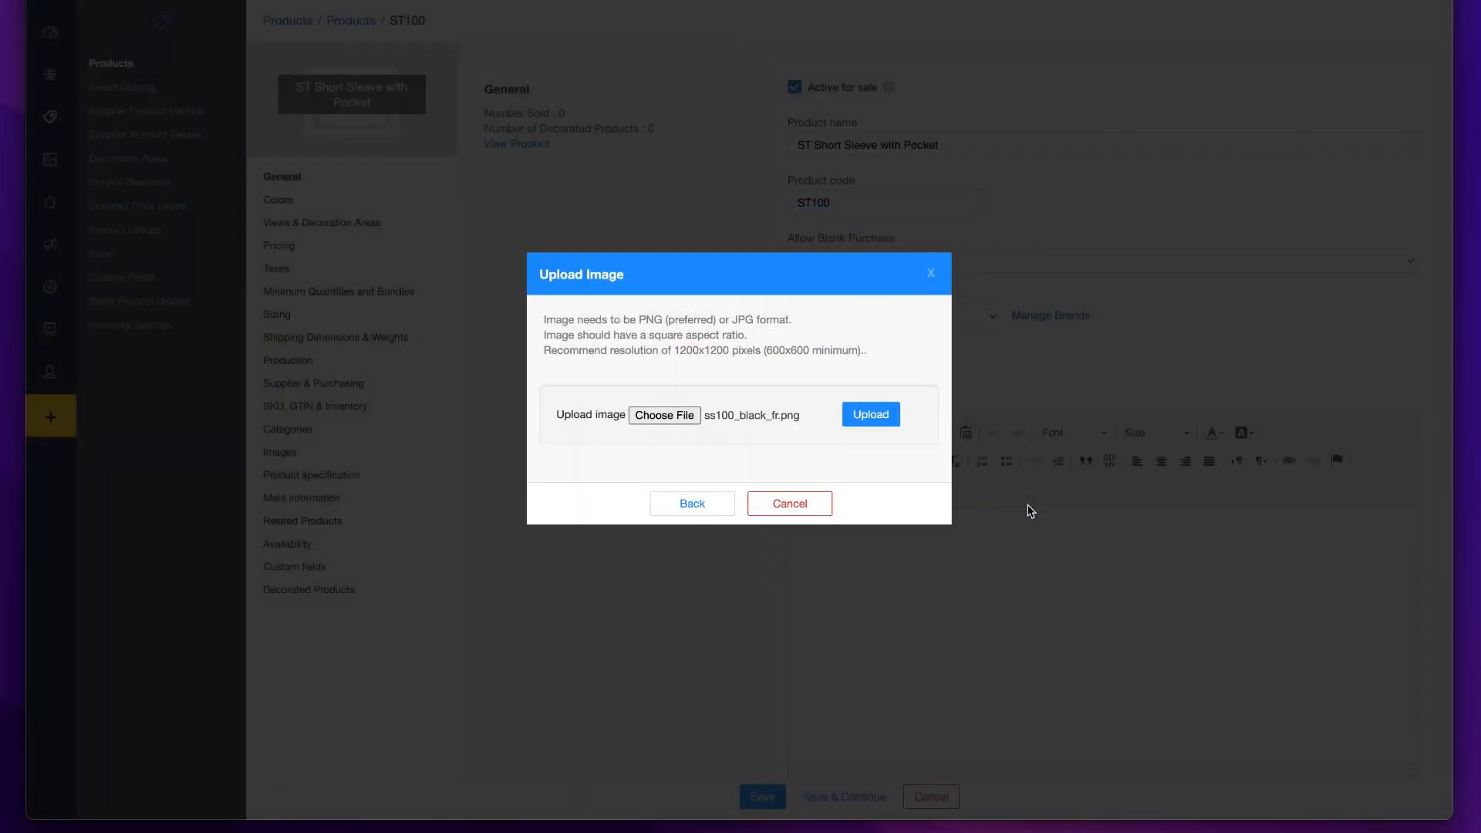
left_click(870, 416)
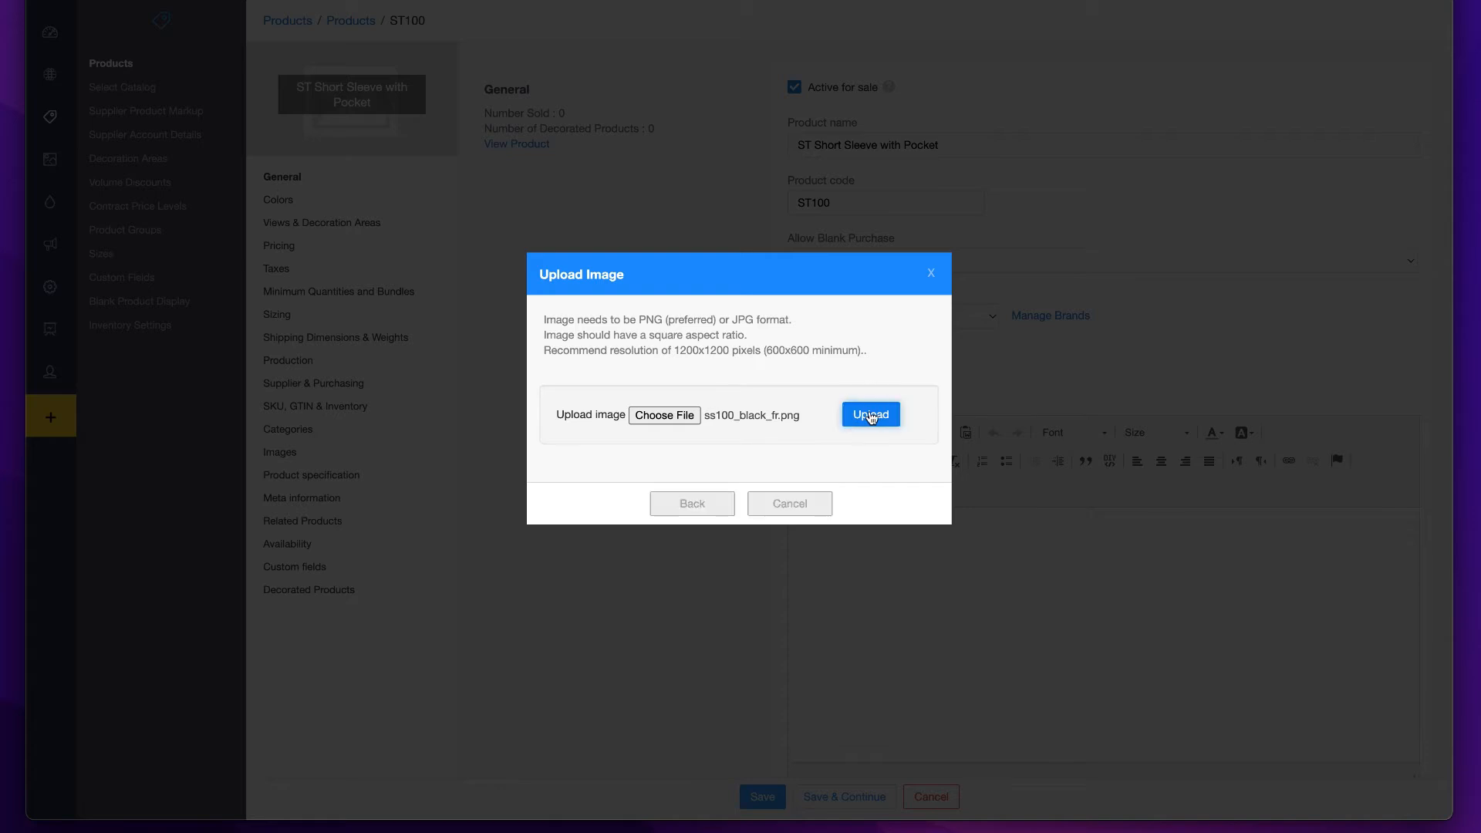
left_click(684, 137)
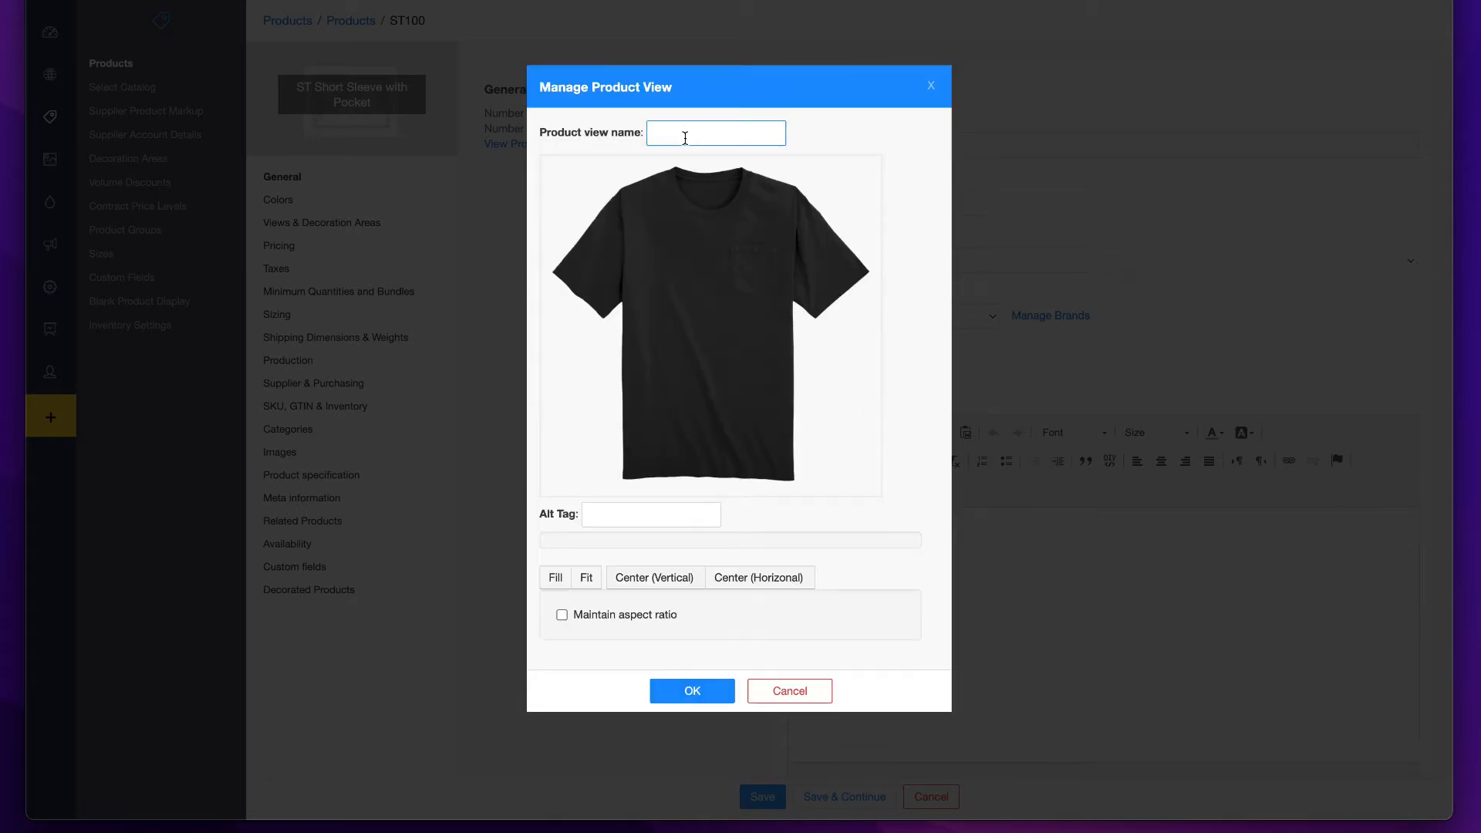
left_click(694, 690)
- Assign the user-defined color Black to the uploaded front image
left_click(620, 225)
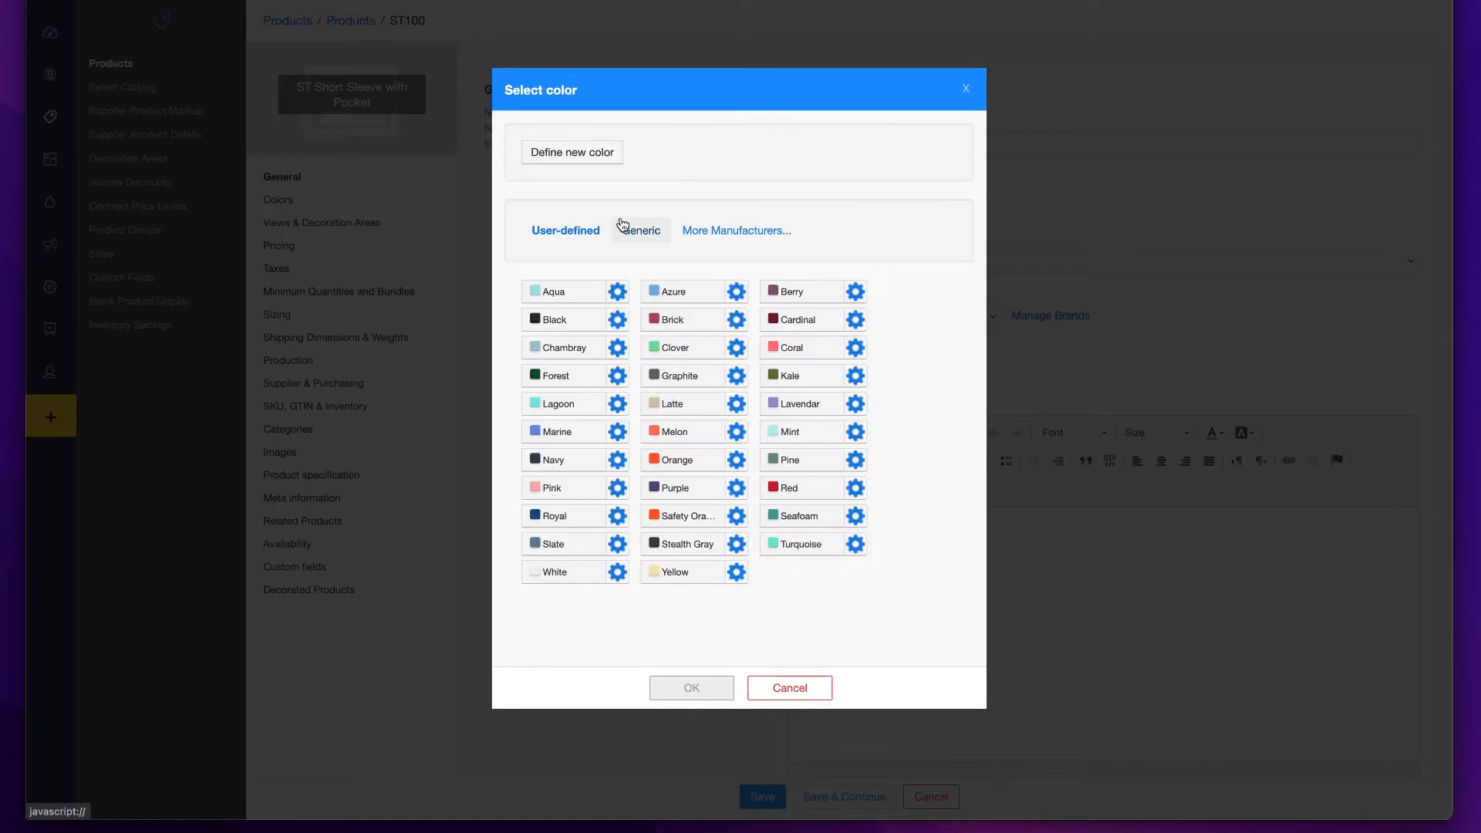
left_click(567, 323)
left_click(693, 688)
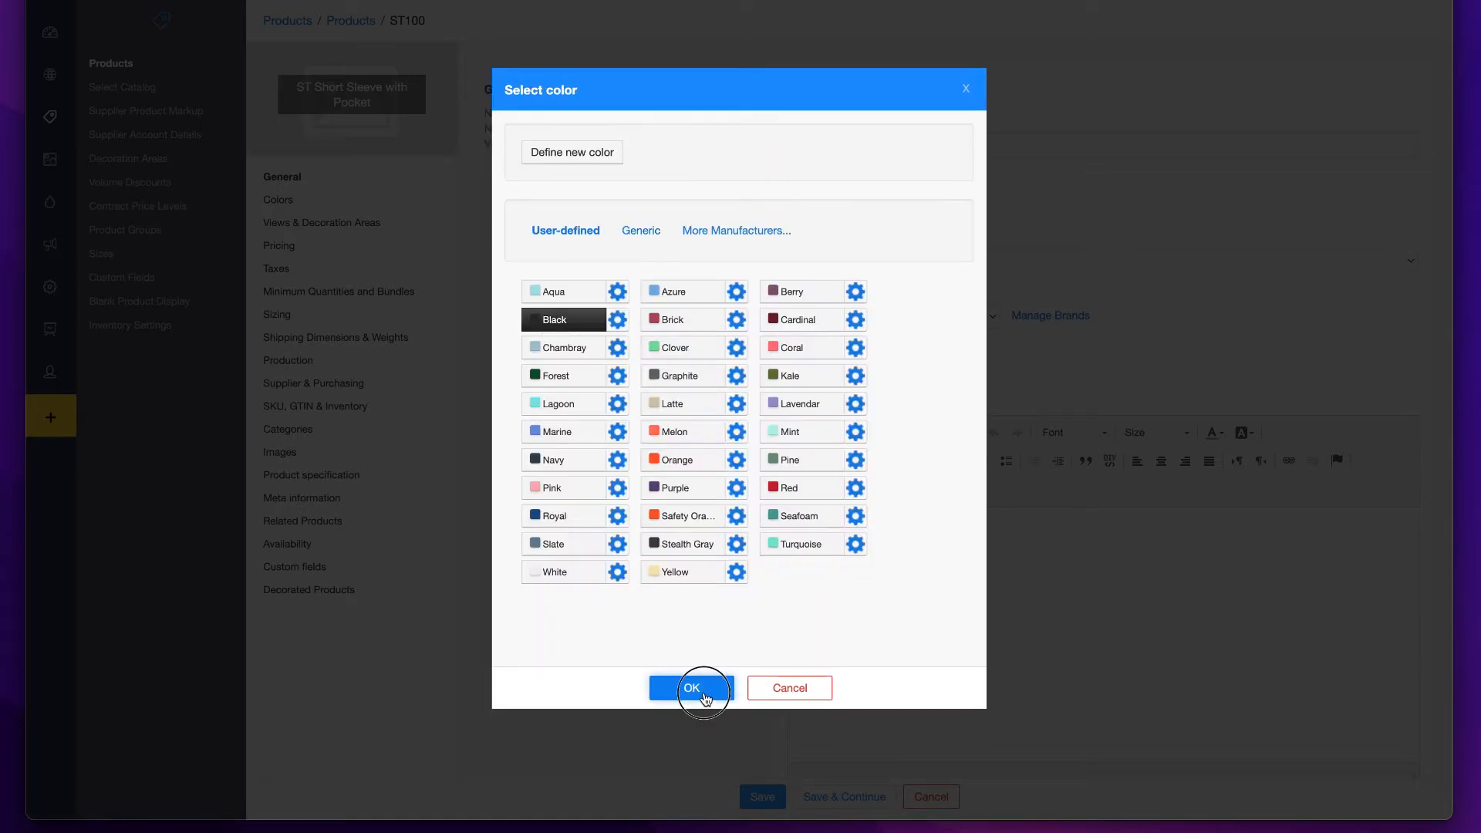
left_click(694, 648)
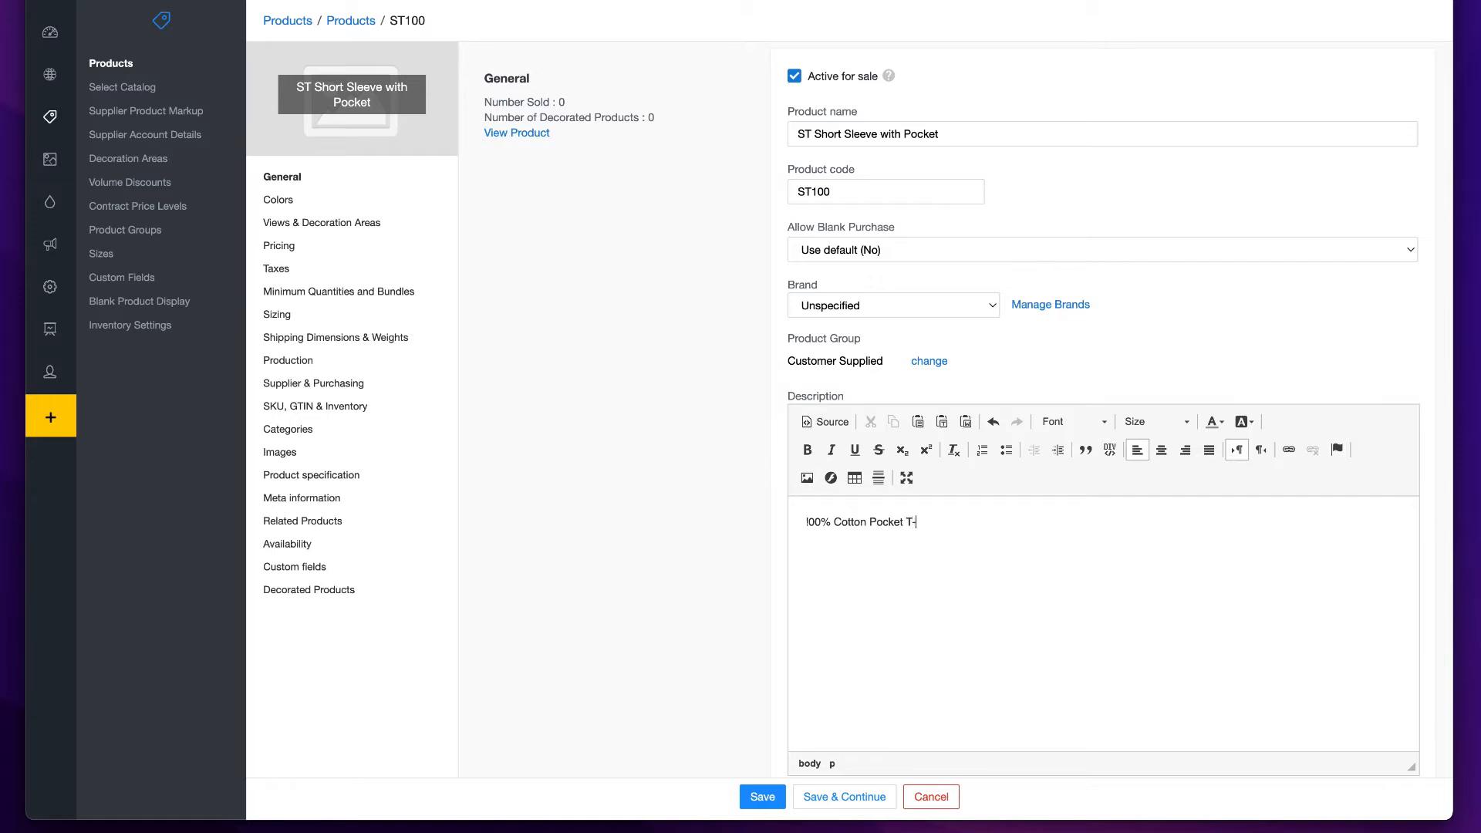
- Enable SCR as a supported decoration process in the product's decoration area settings
left_click(278, 200)
left_click(291, 229)
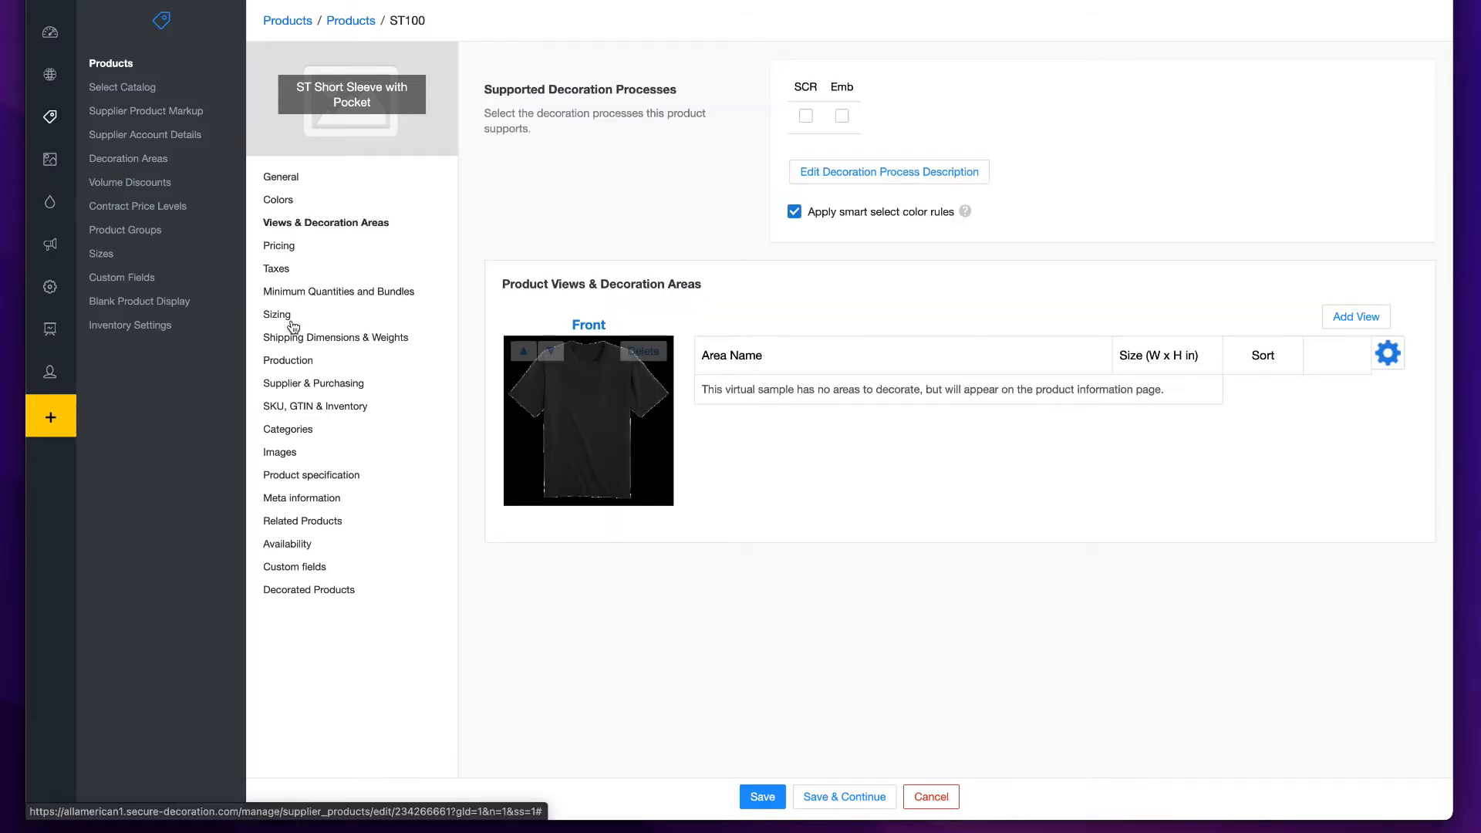
left_click(805, 117)
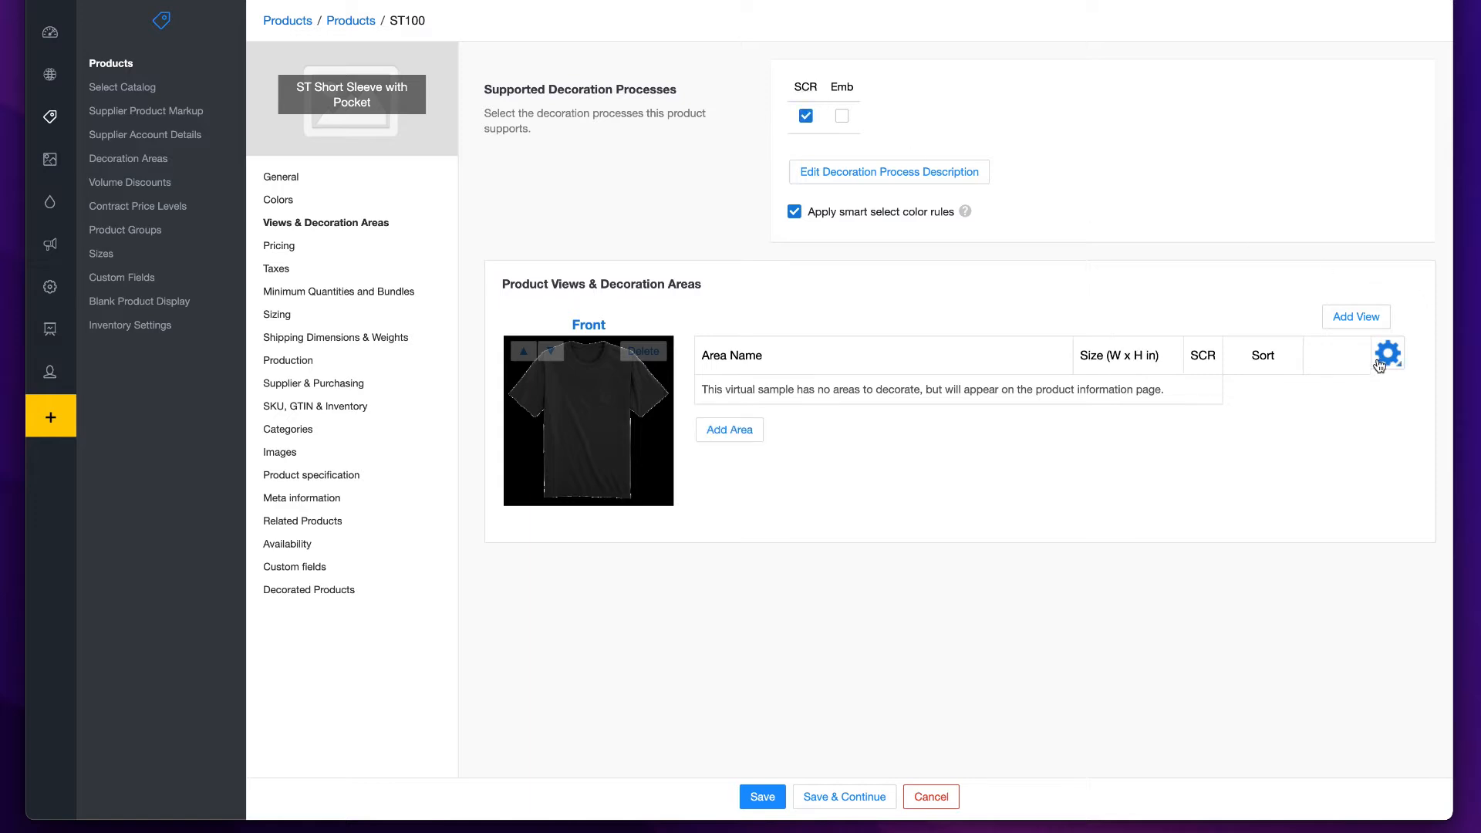
- Add a view named Back that uses a separate image for each color, with ss100_black_bk.png as the Black image
left_click(1353, 315)
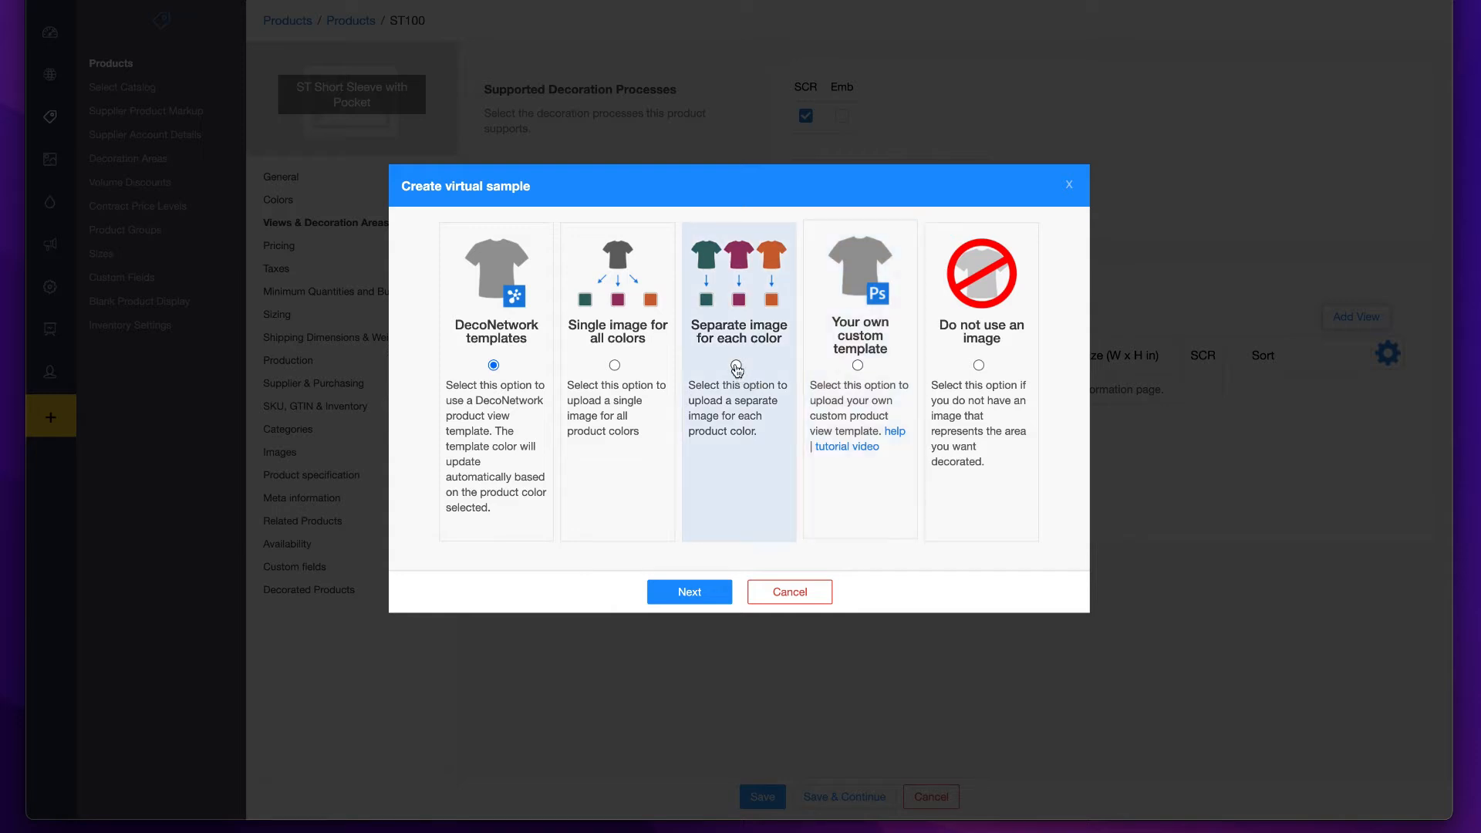
left_click(736, 364)
left_click(689, 591)
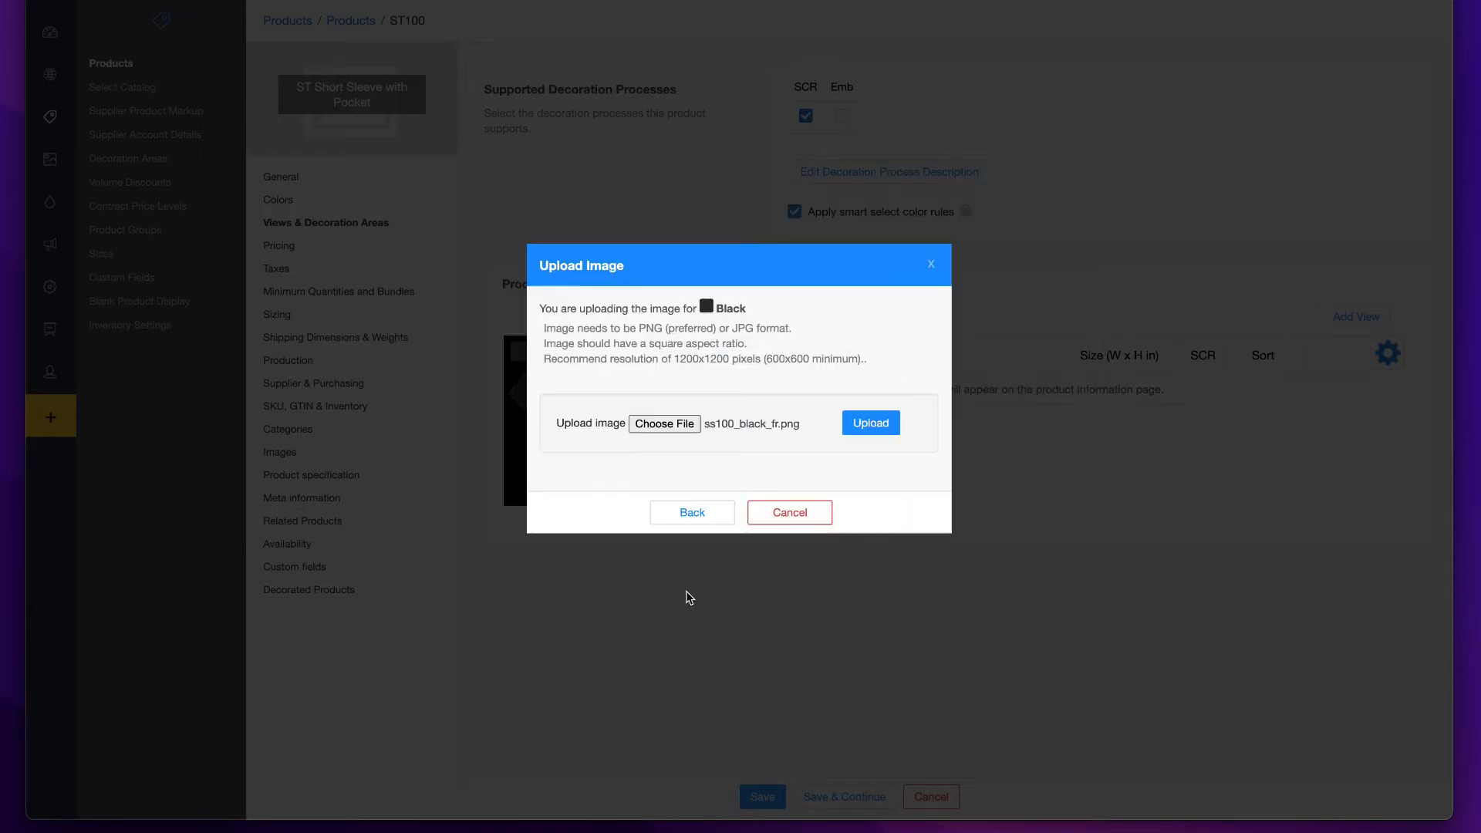
left_click(673, 423)
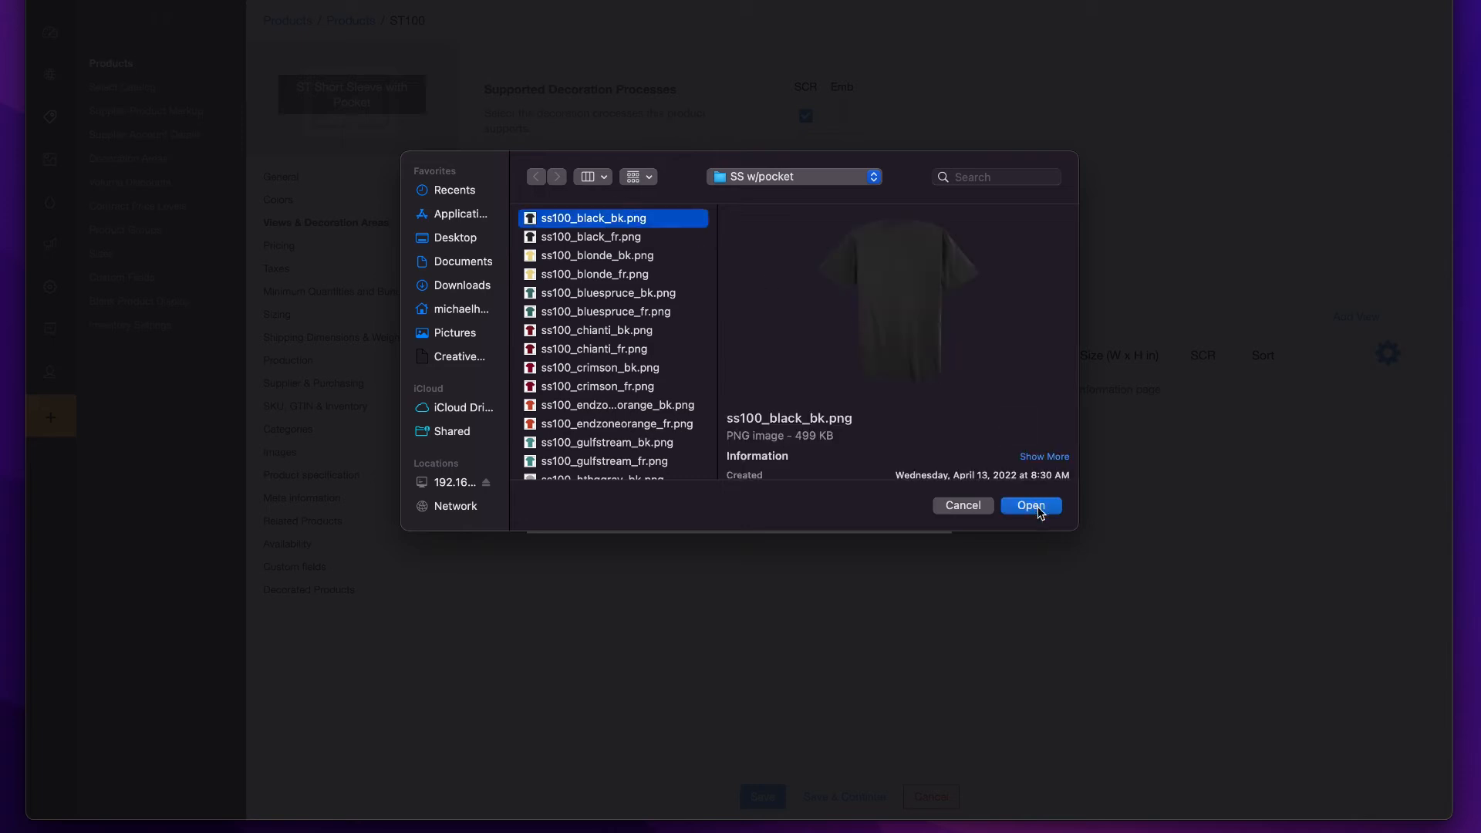
left_click(1031, 500)
left_click(870, 423)
type("Ba")
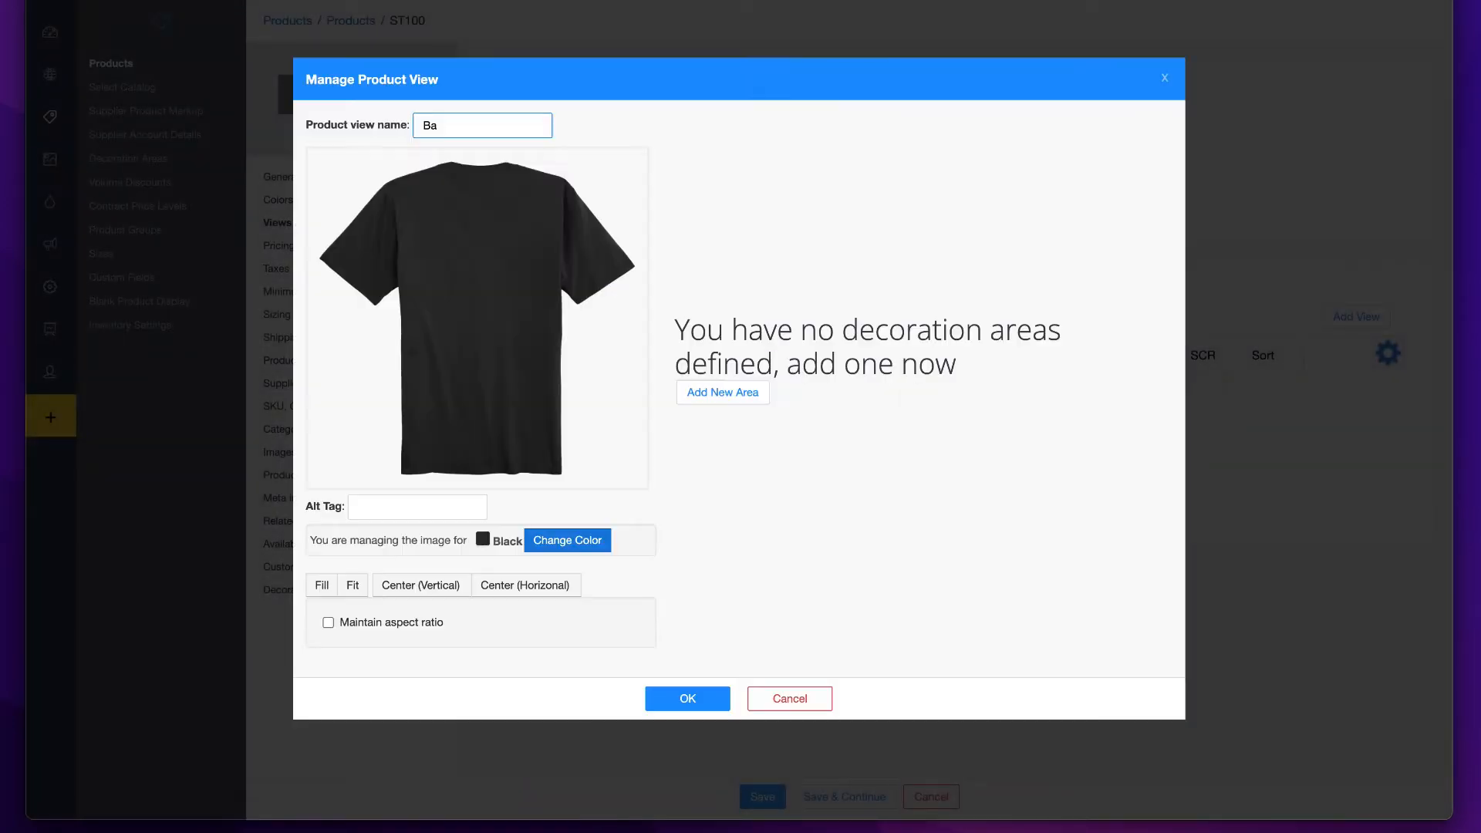
type("ck")
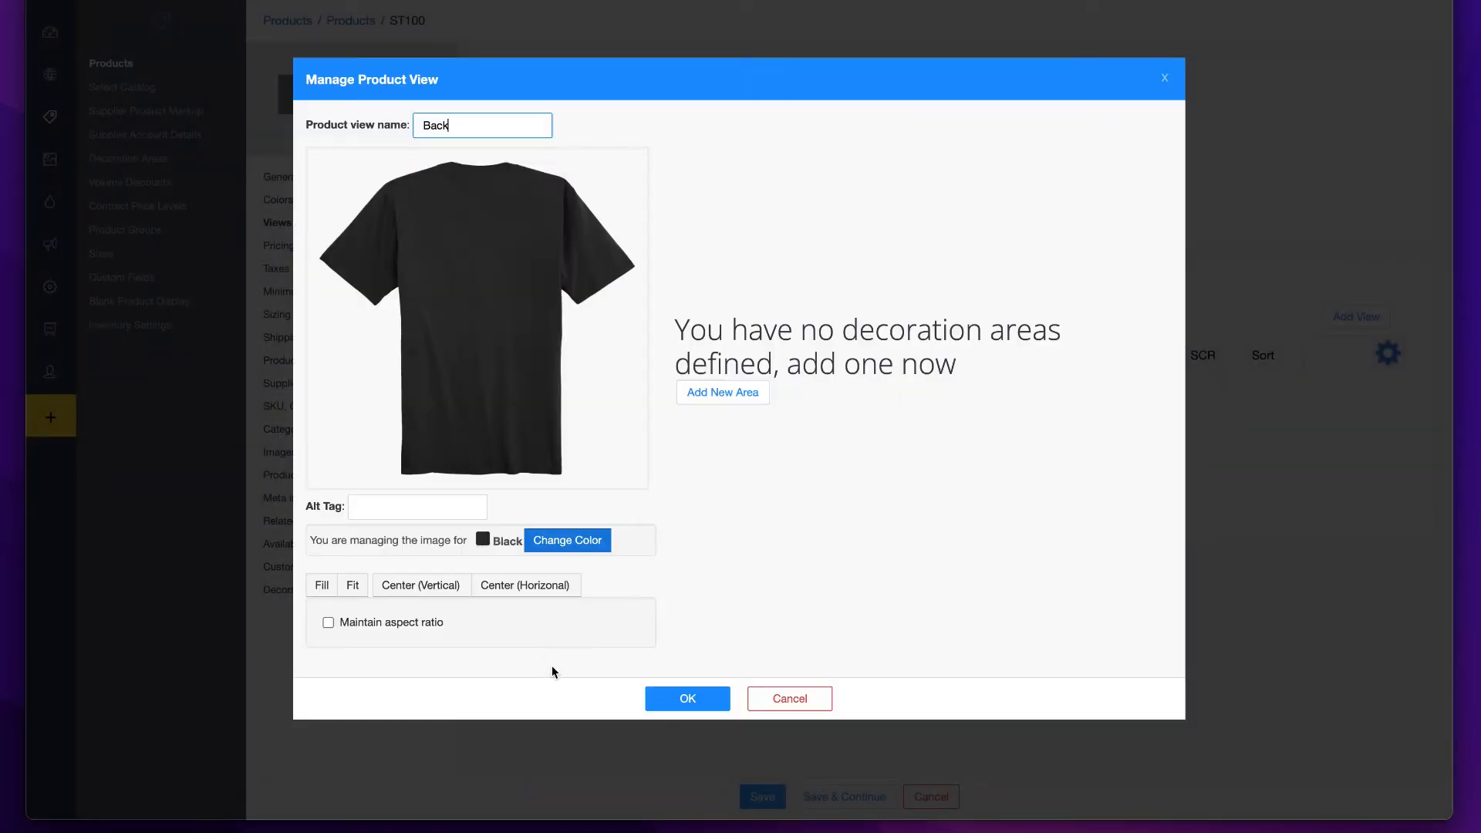
left_click(689, 699)
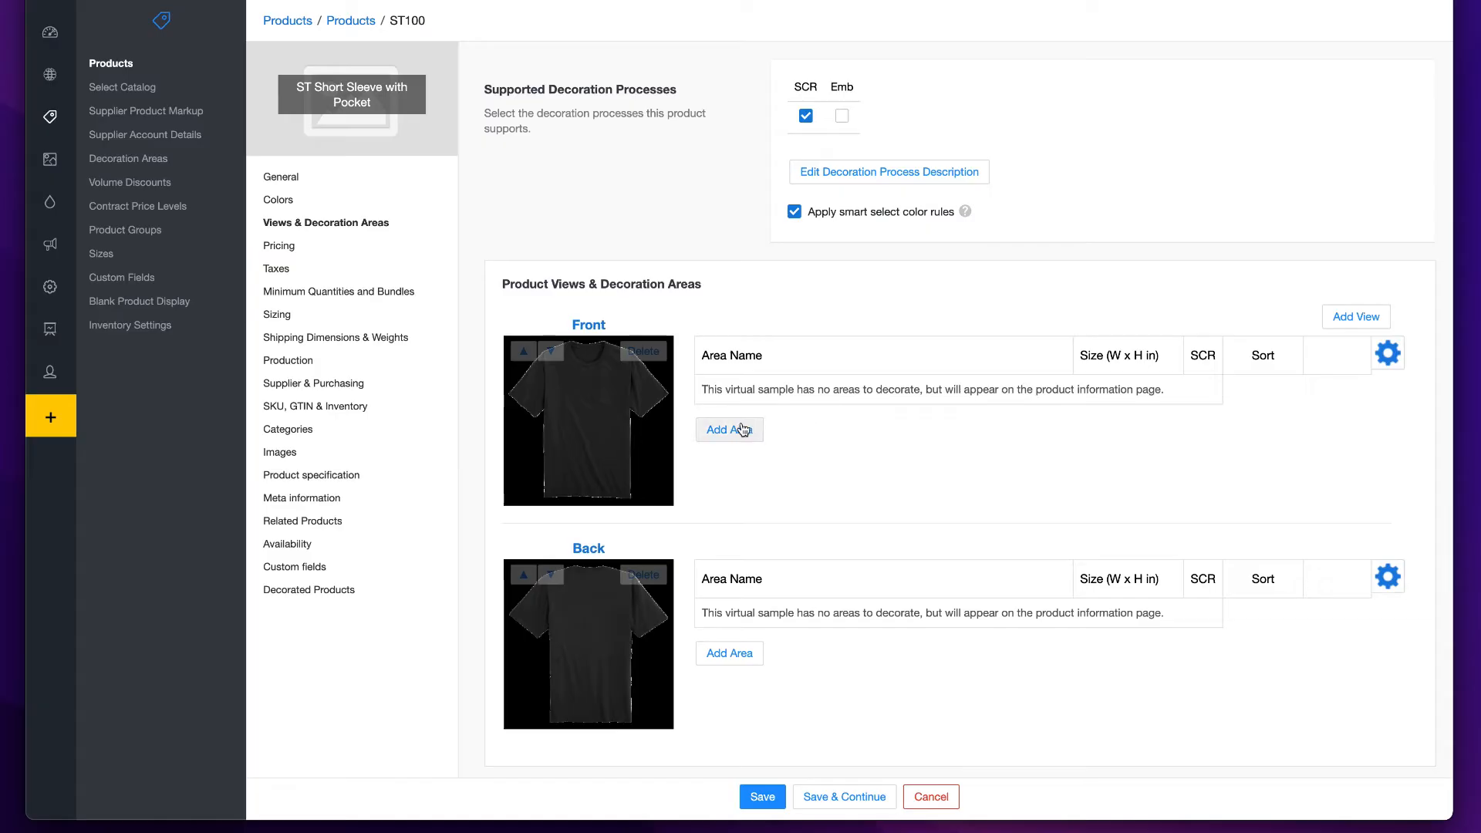
- Define a new custom decoration area named Left Chest on the Front view
left_click(731, 431)
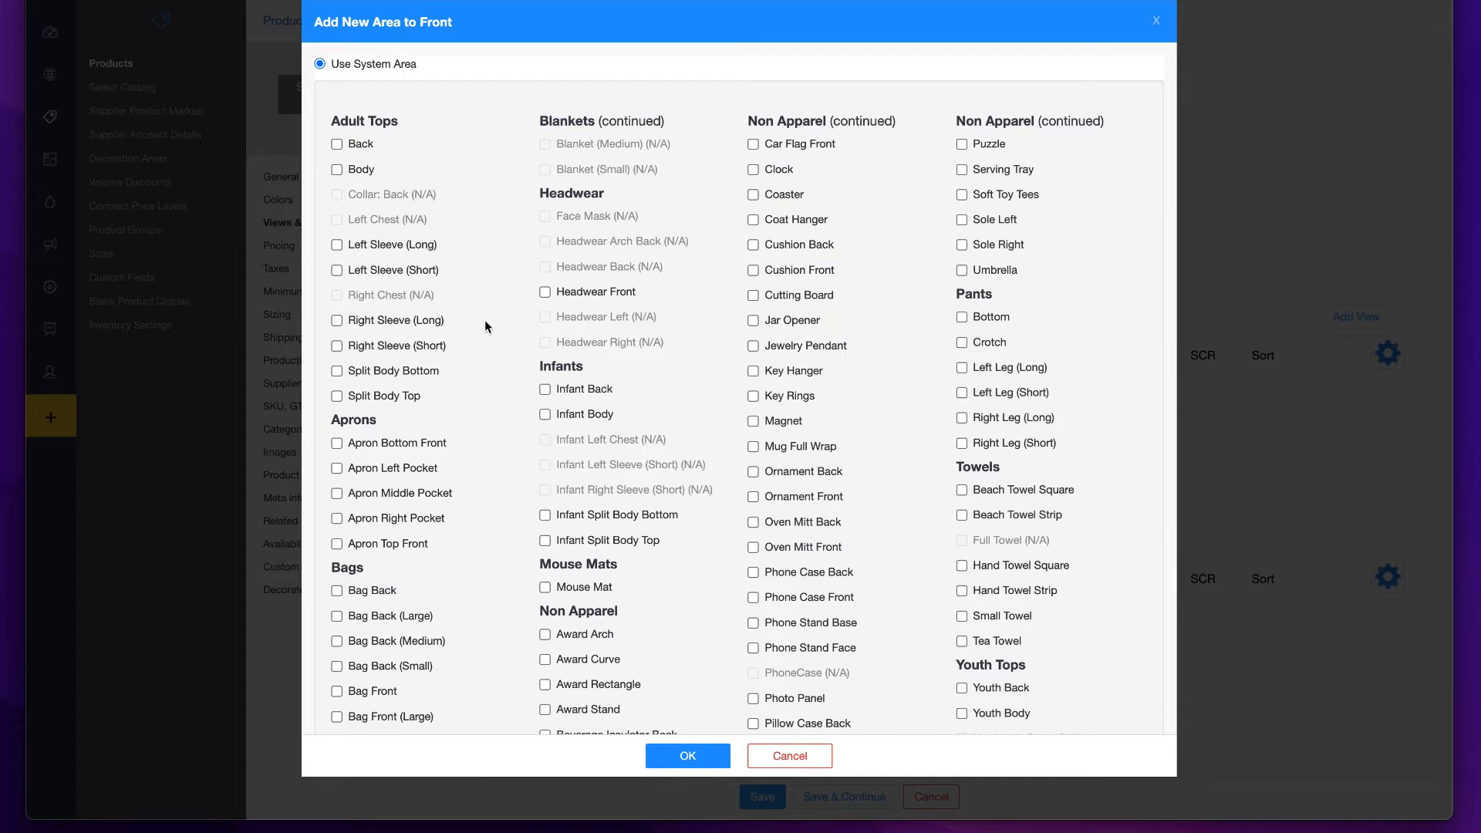
scroll(401, 368, "down", 5)
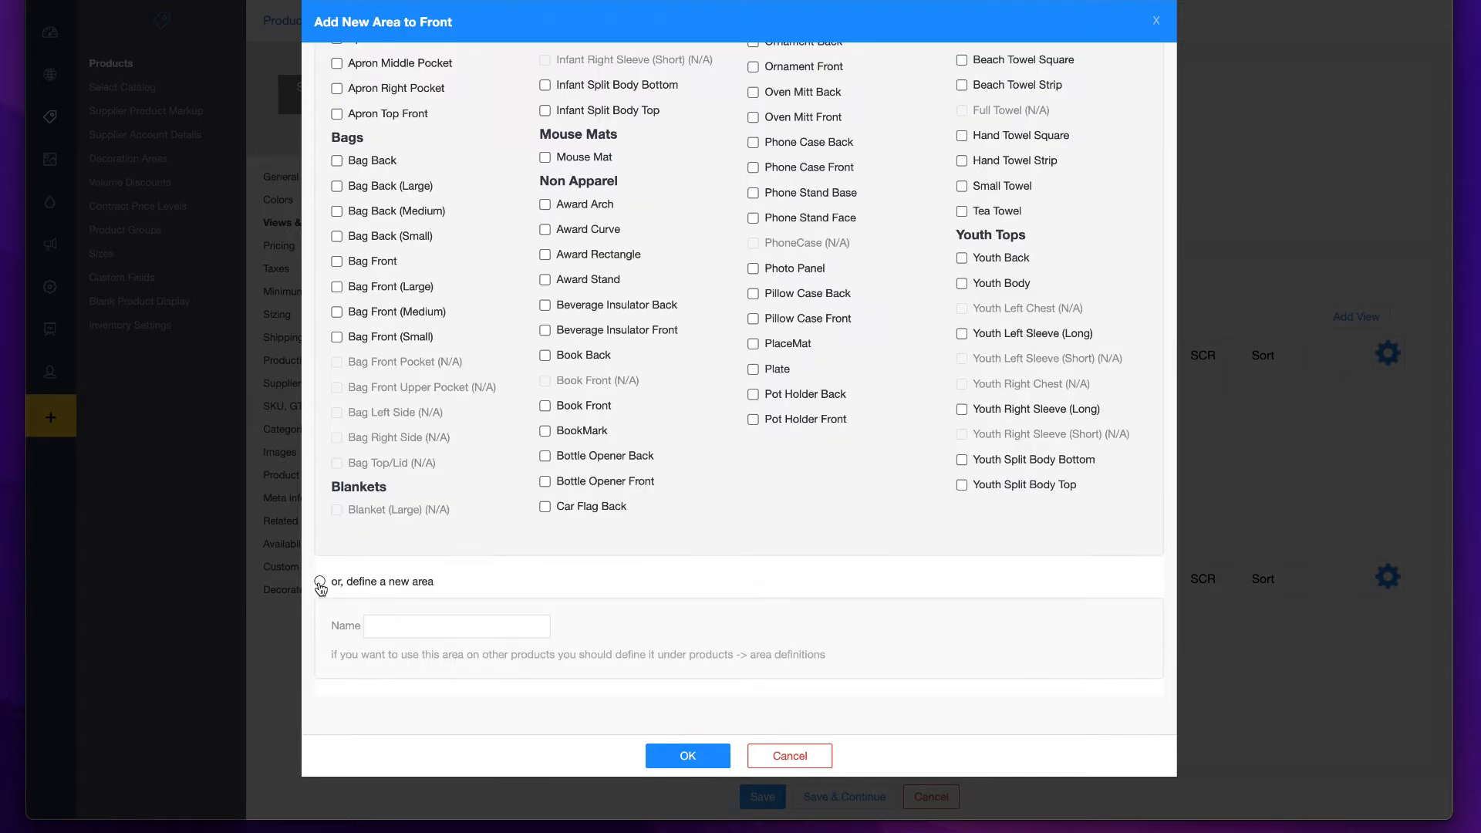
left_click(320, 583)
left_click(415, 627)
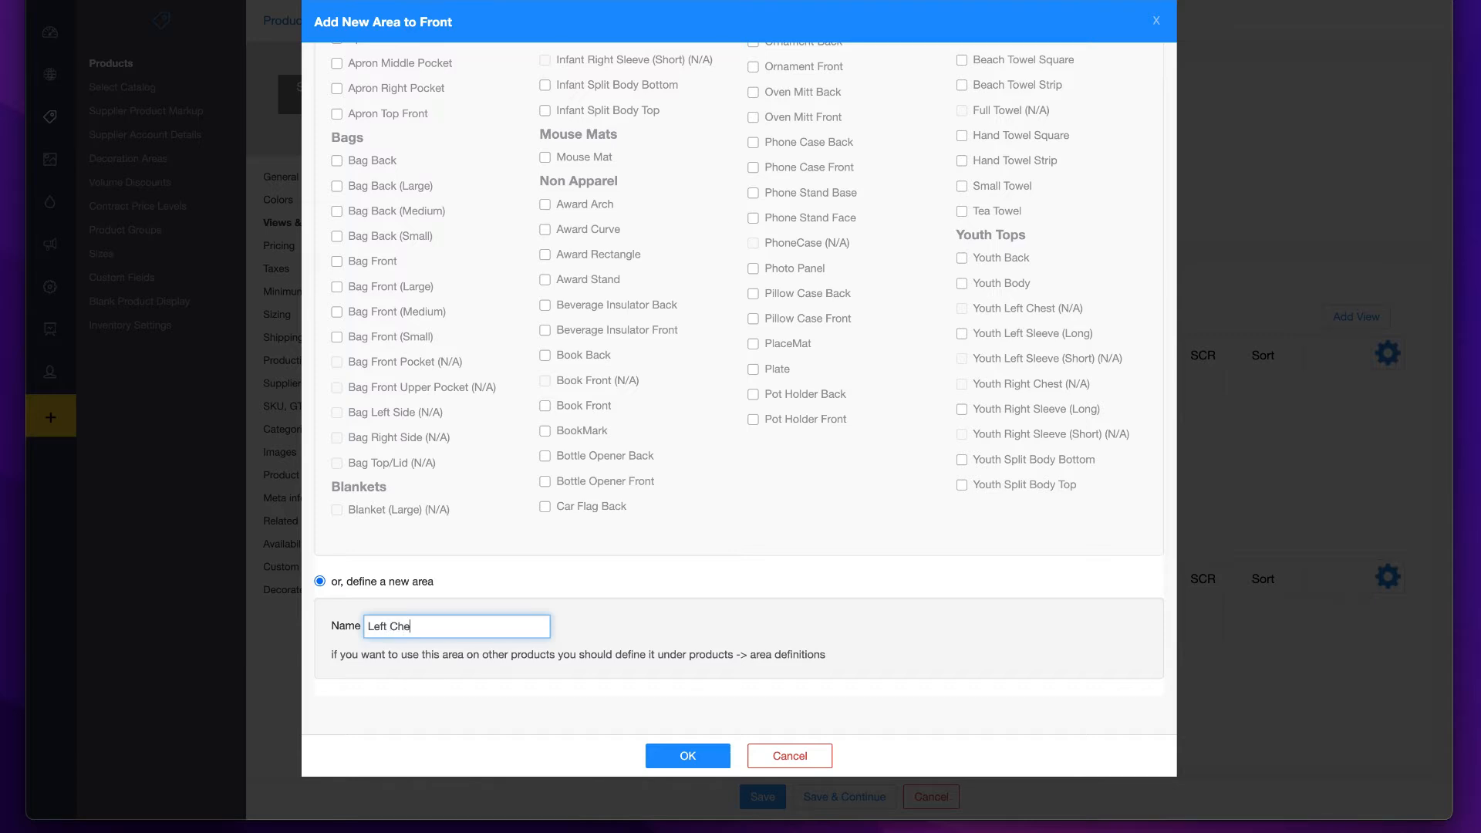
left_click(692, 759)
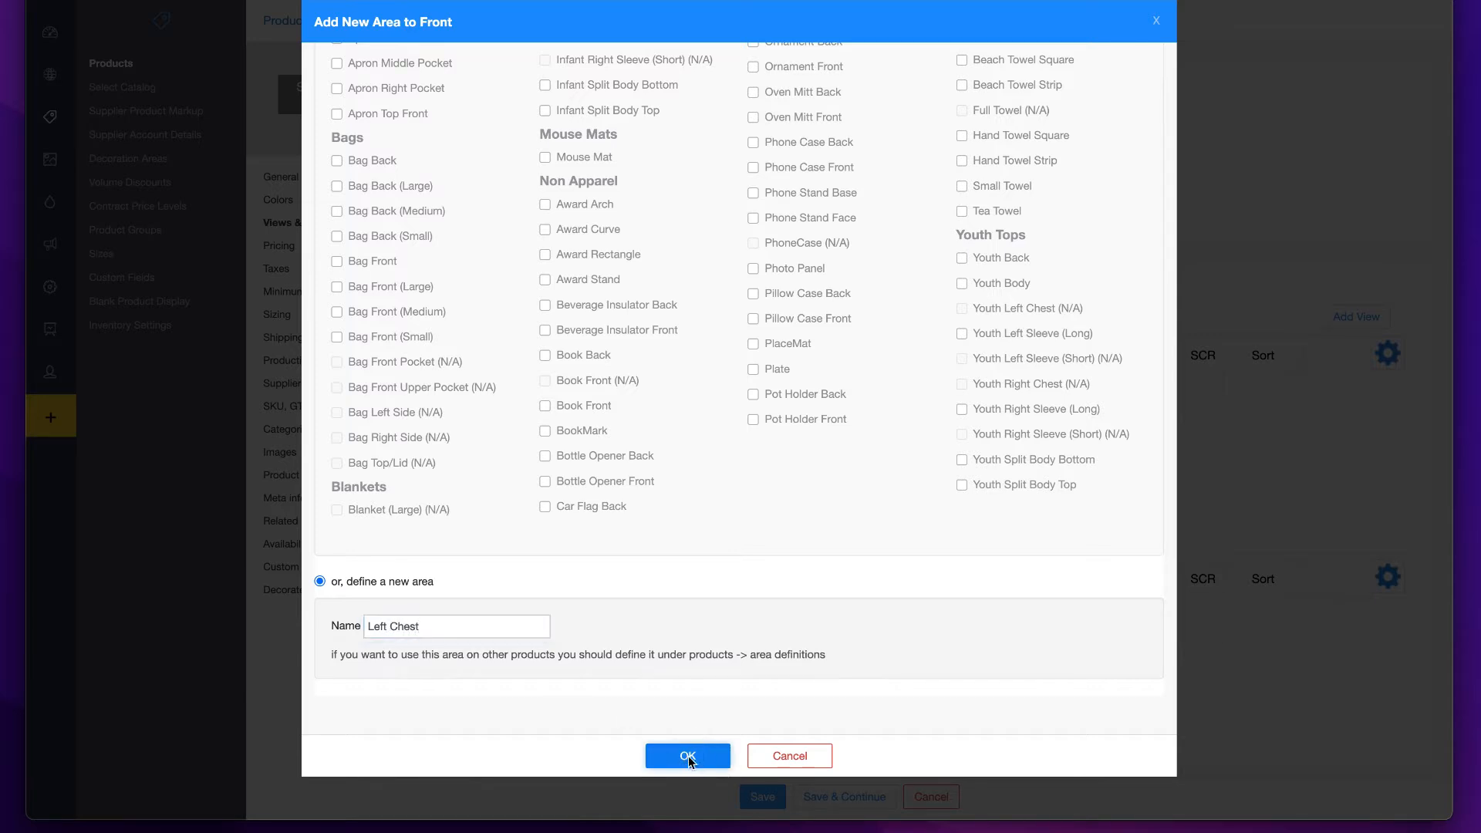
- Set the Left Chest area to 3 in wide and 3 in high, lock its proportions and resize its outline on the shirt
type("3")
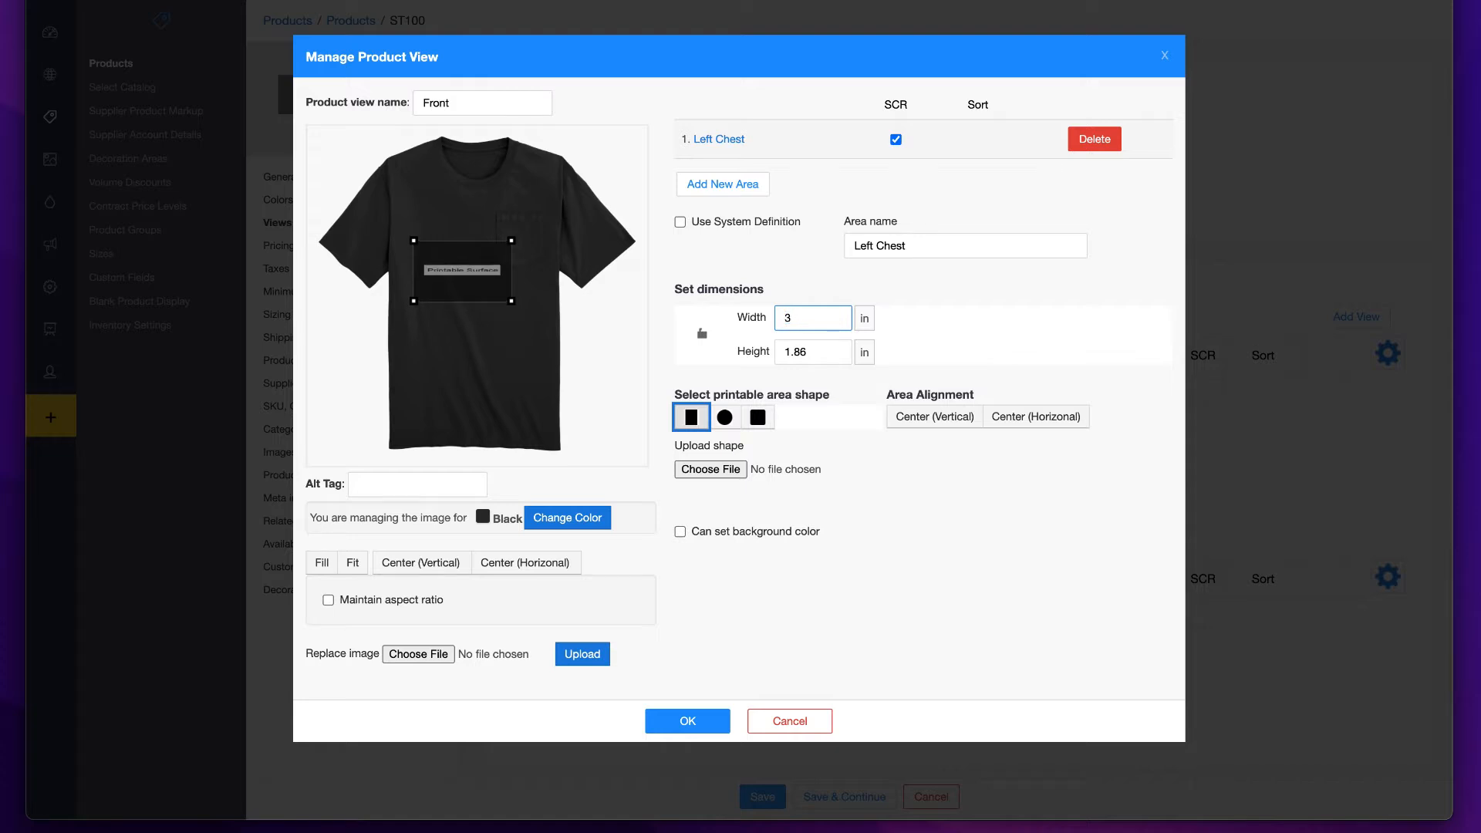
key("Tab")
type("3")
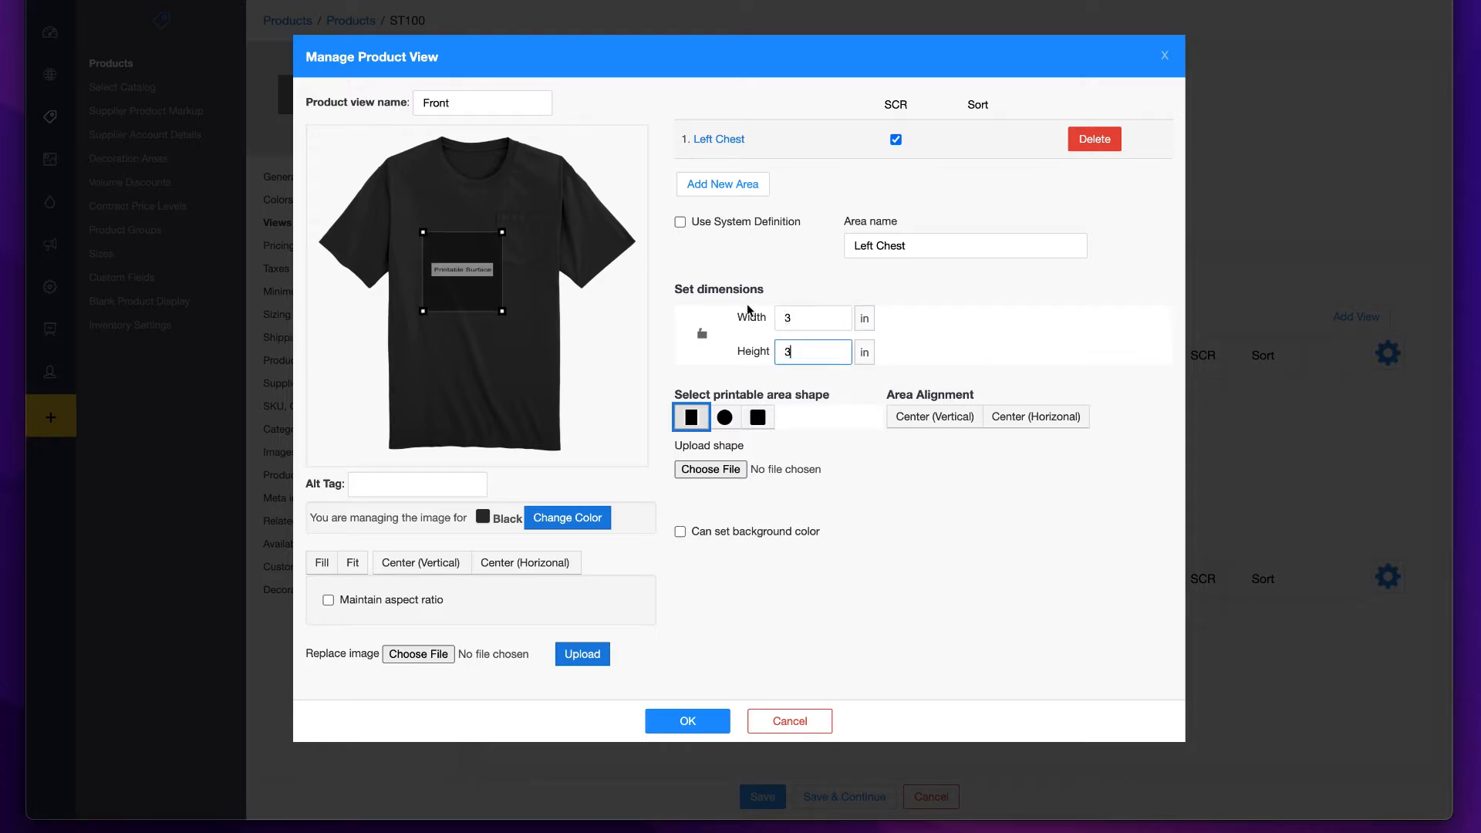
left_click(702, 333)
left_click_drag(503, 312, 517, 247)
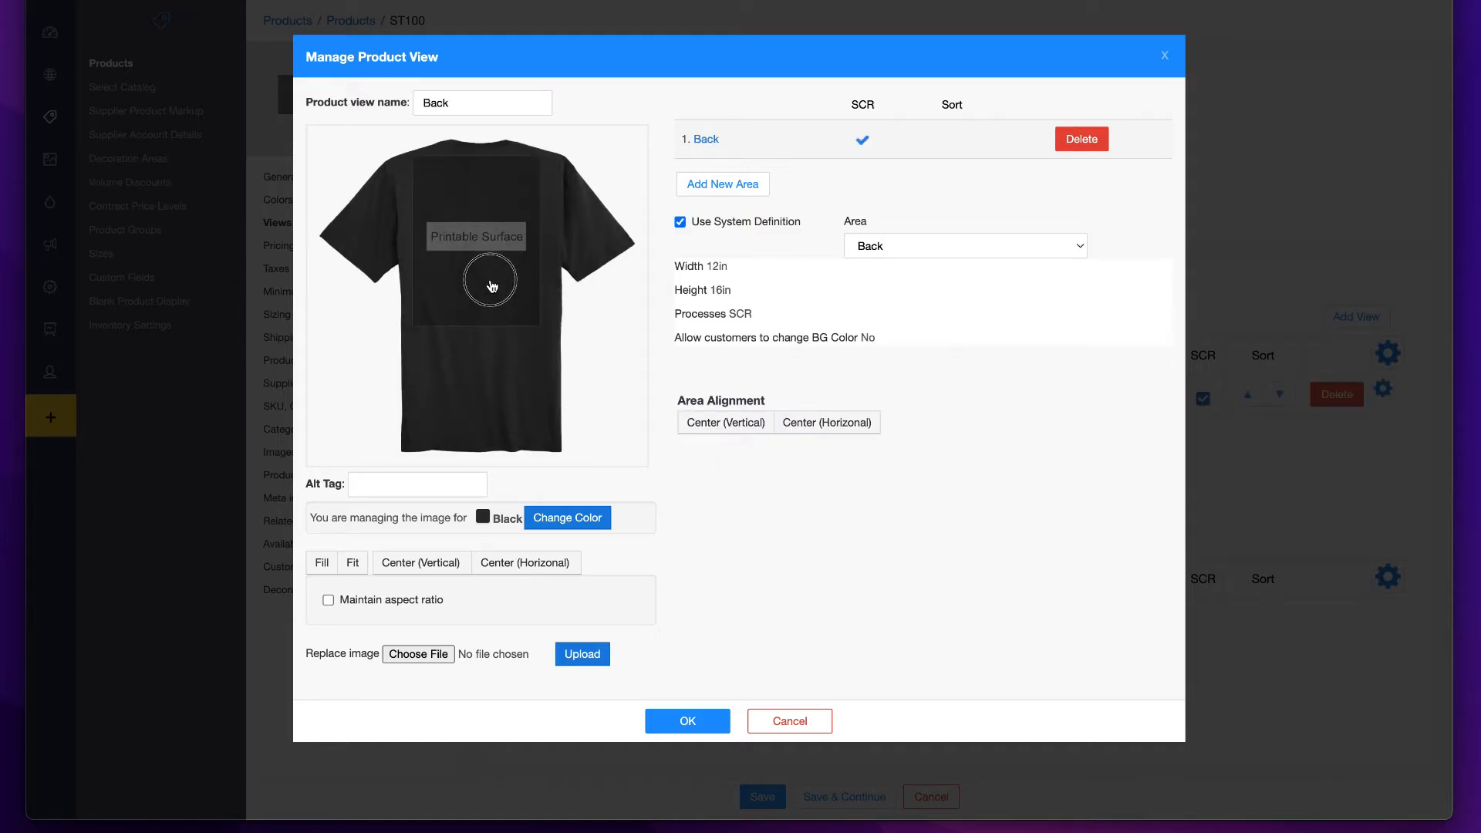
- Position the Back decoration area's printable surface on the back of the shirt
left_click_drag(494, 290, 495, 292)
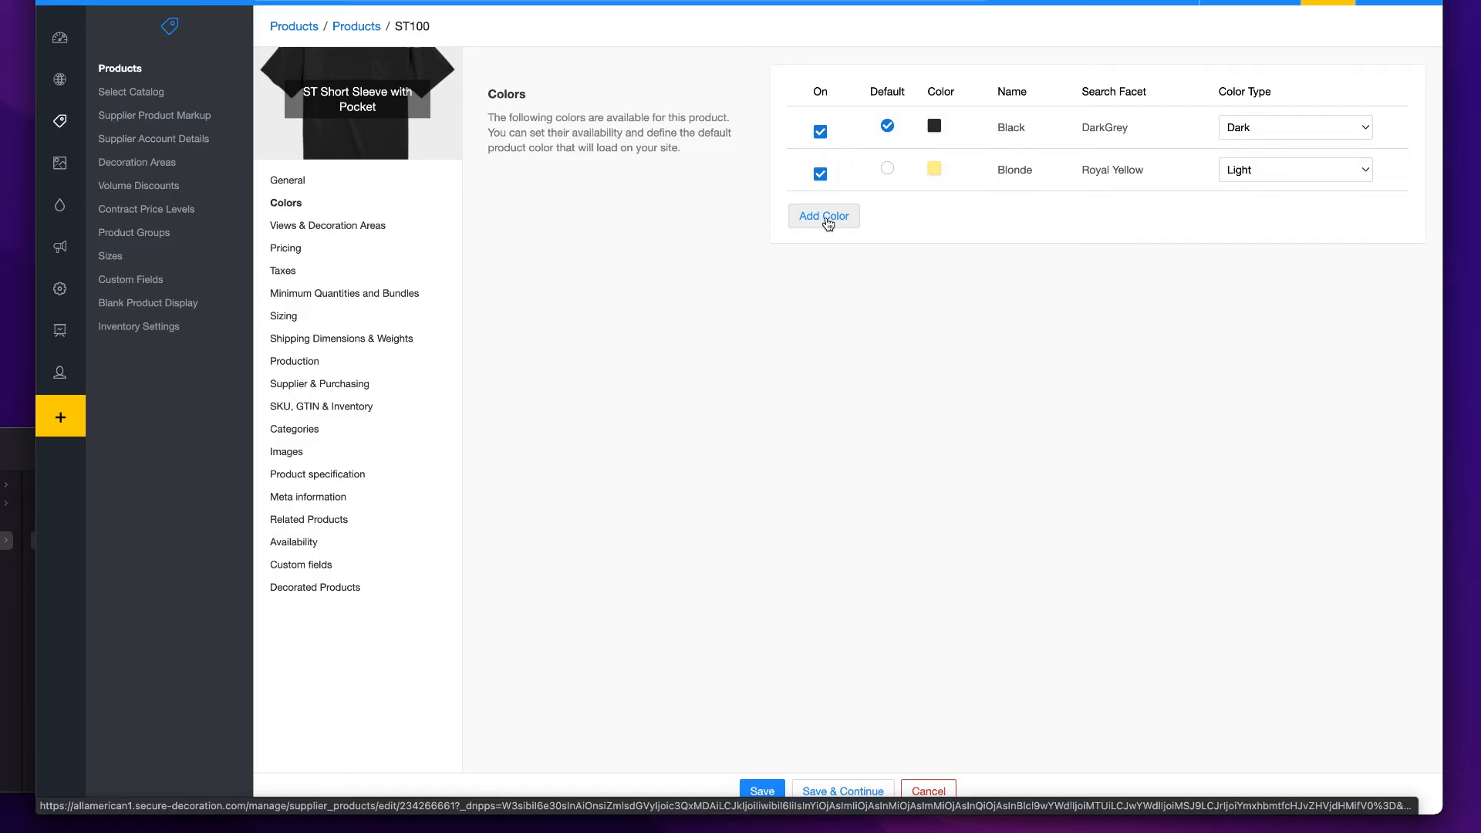
- Define a new light aqua web color named Offshore Green and add it to the product's colors
left_click(825, 219)
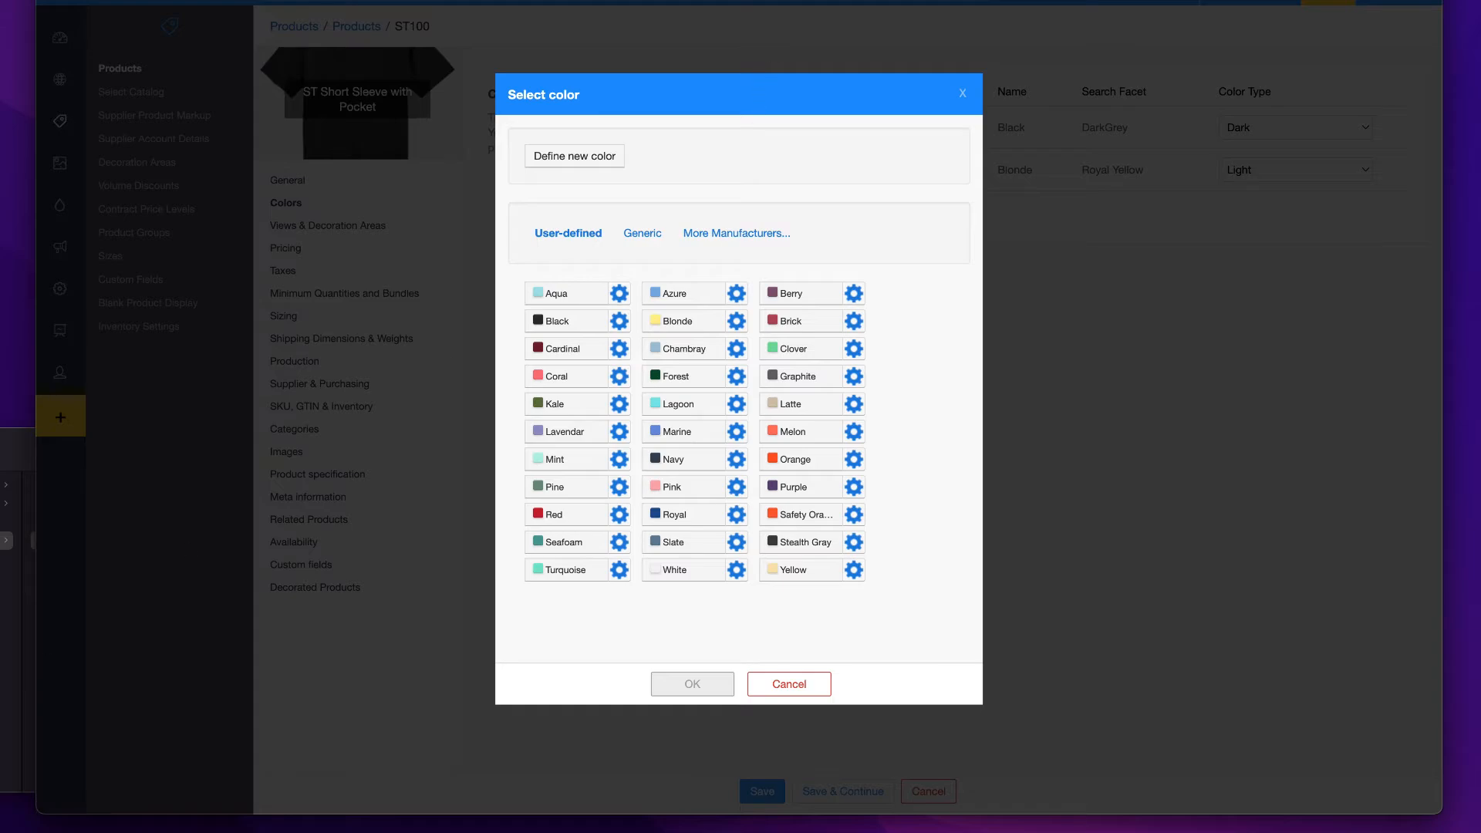
key("ctrl+Tab")
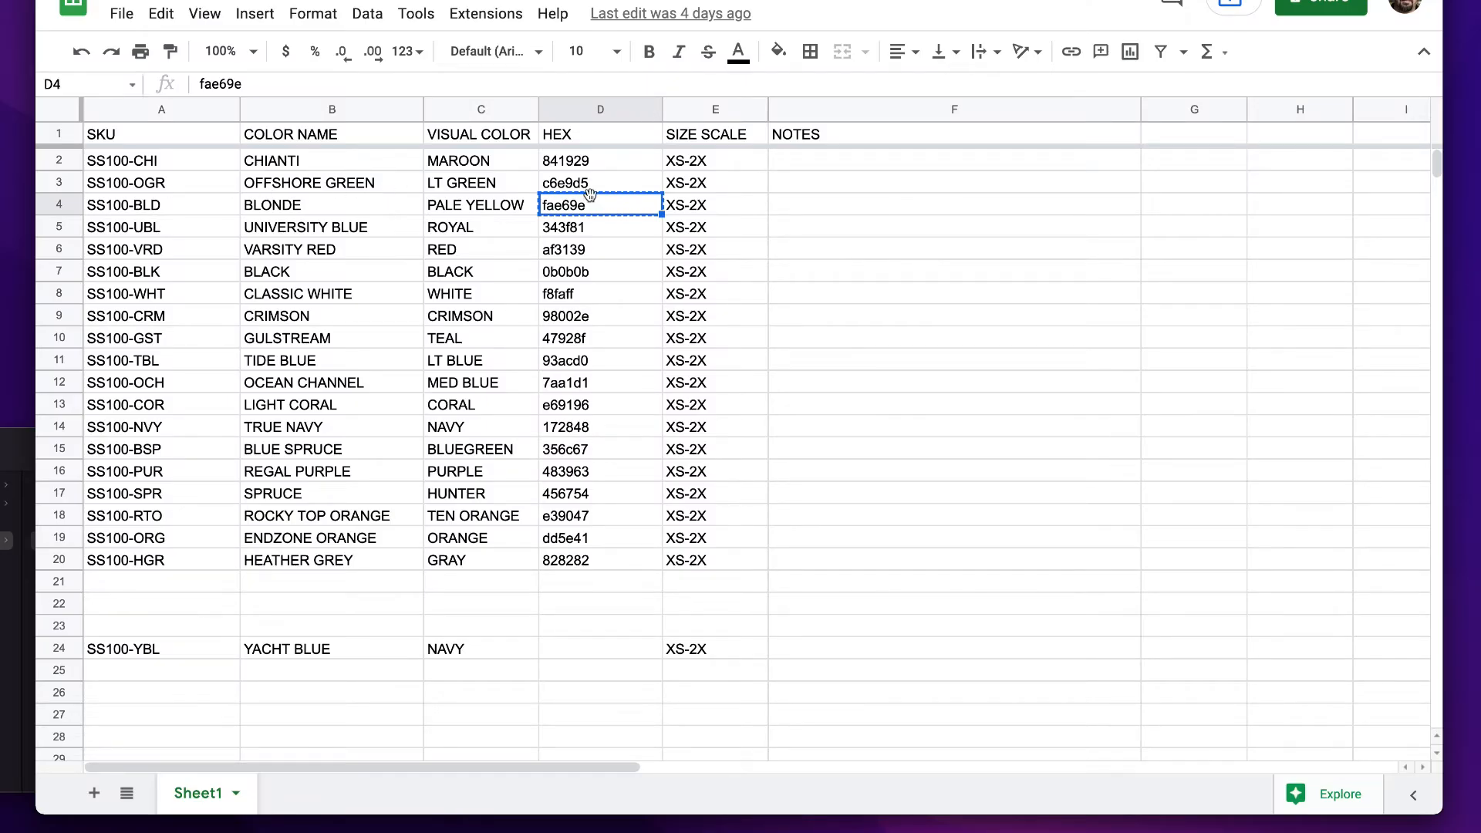
key("ctrl+shift+Tab")
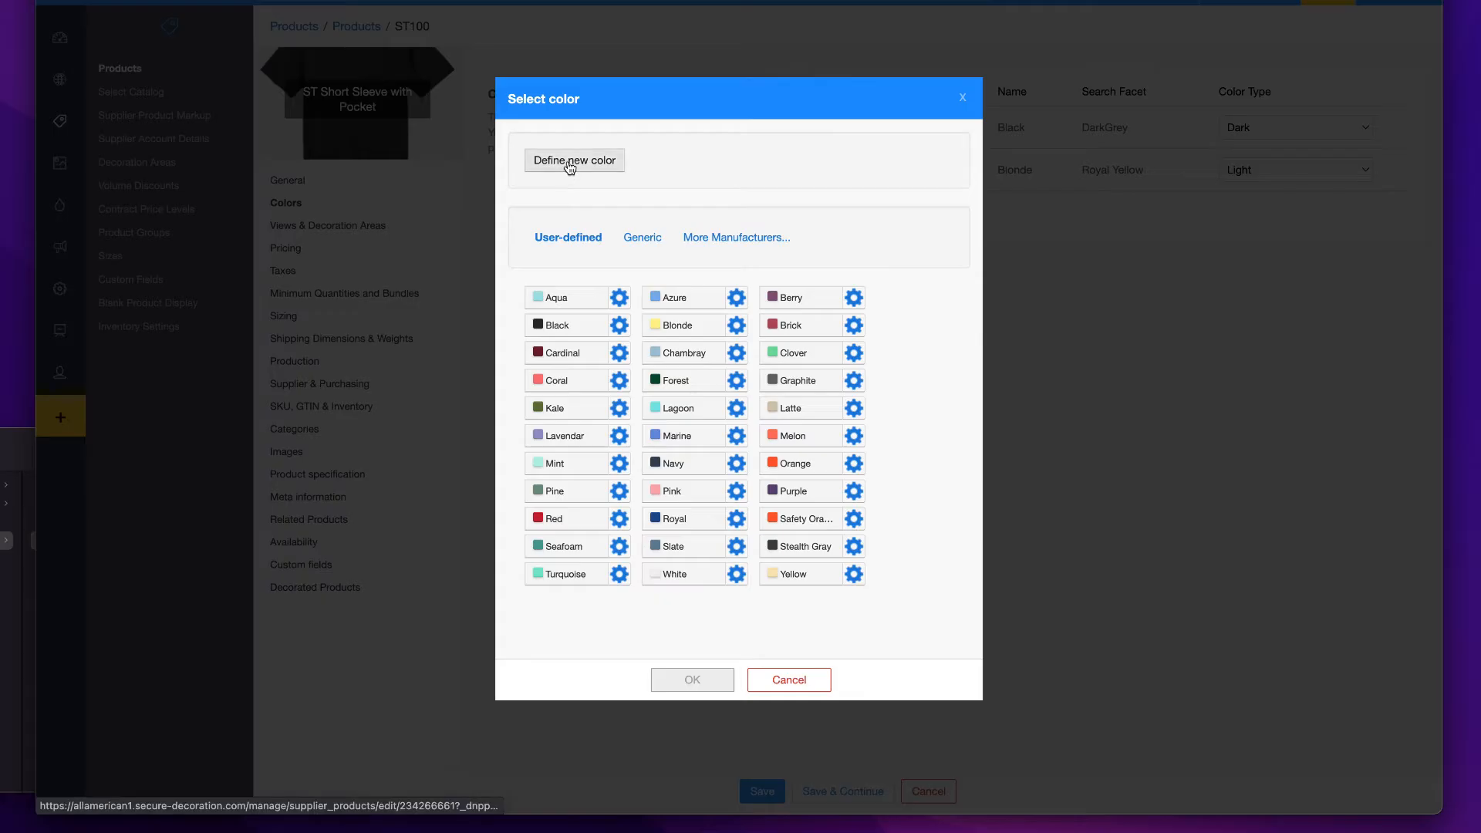
left_click(569, 159)
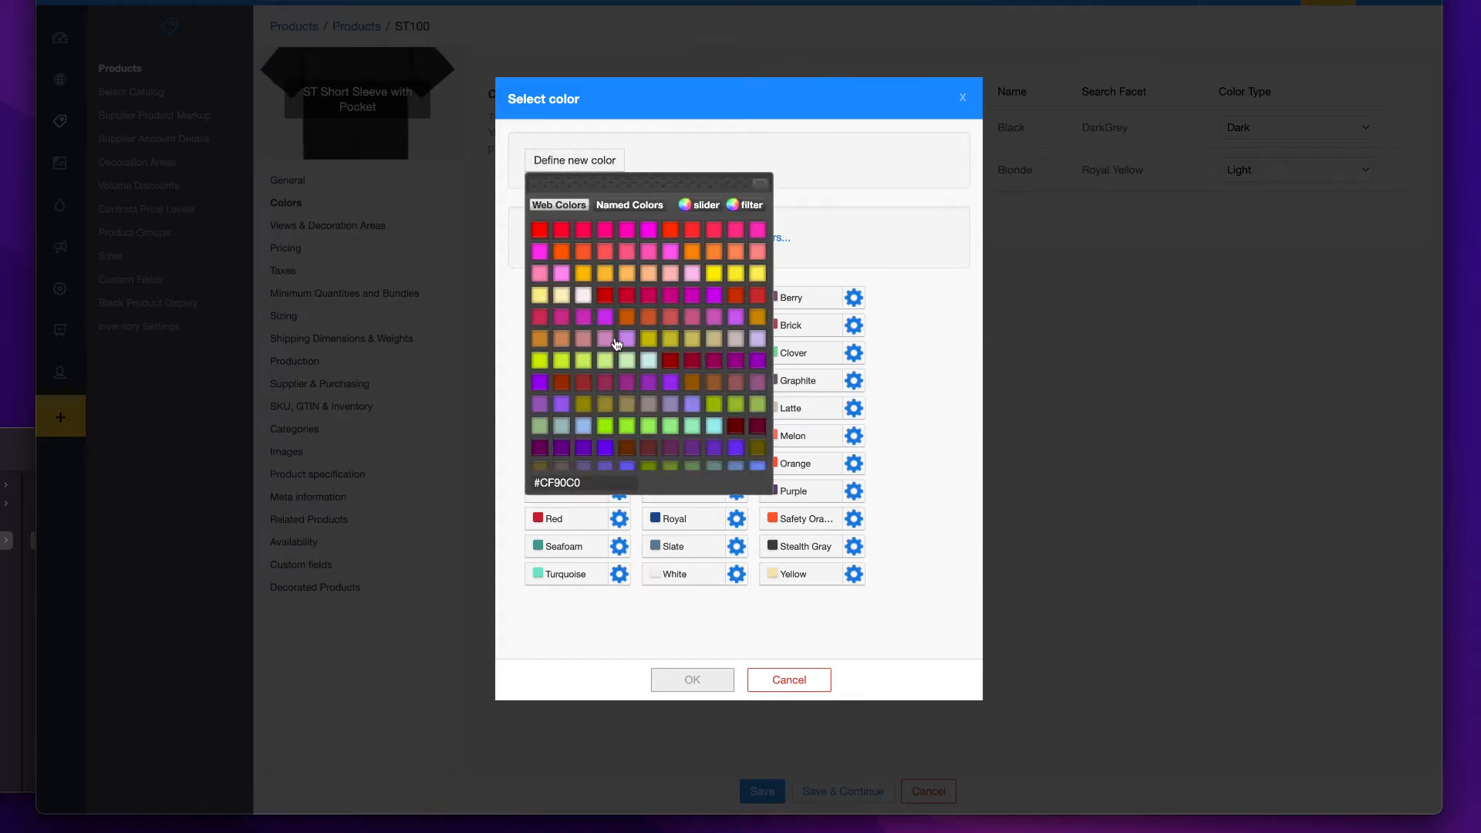
scroll(609, 340, "down", 5)
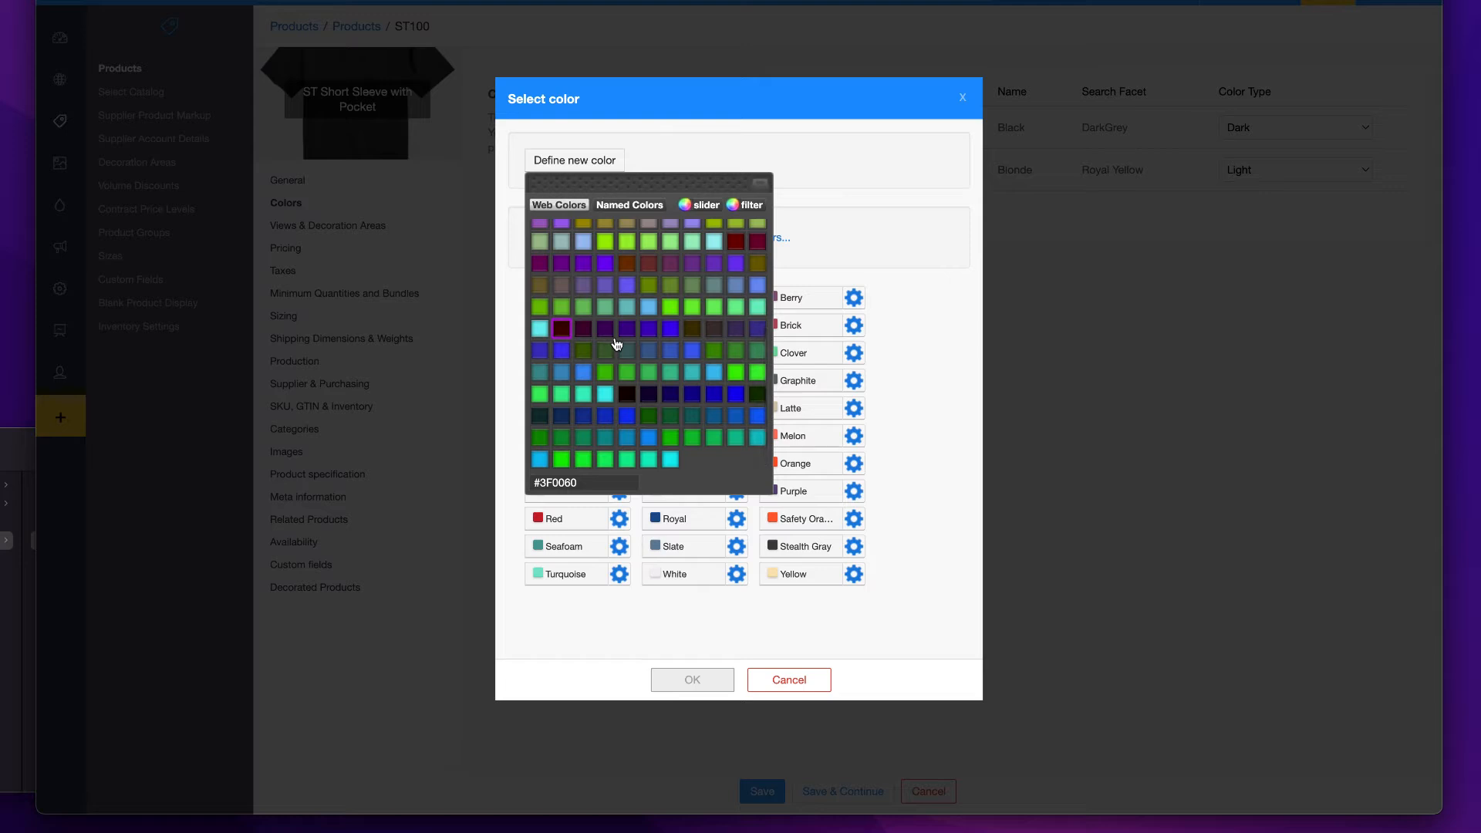
left_click(540, 330)
left_click(541, 330)
type("Offshore Green")
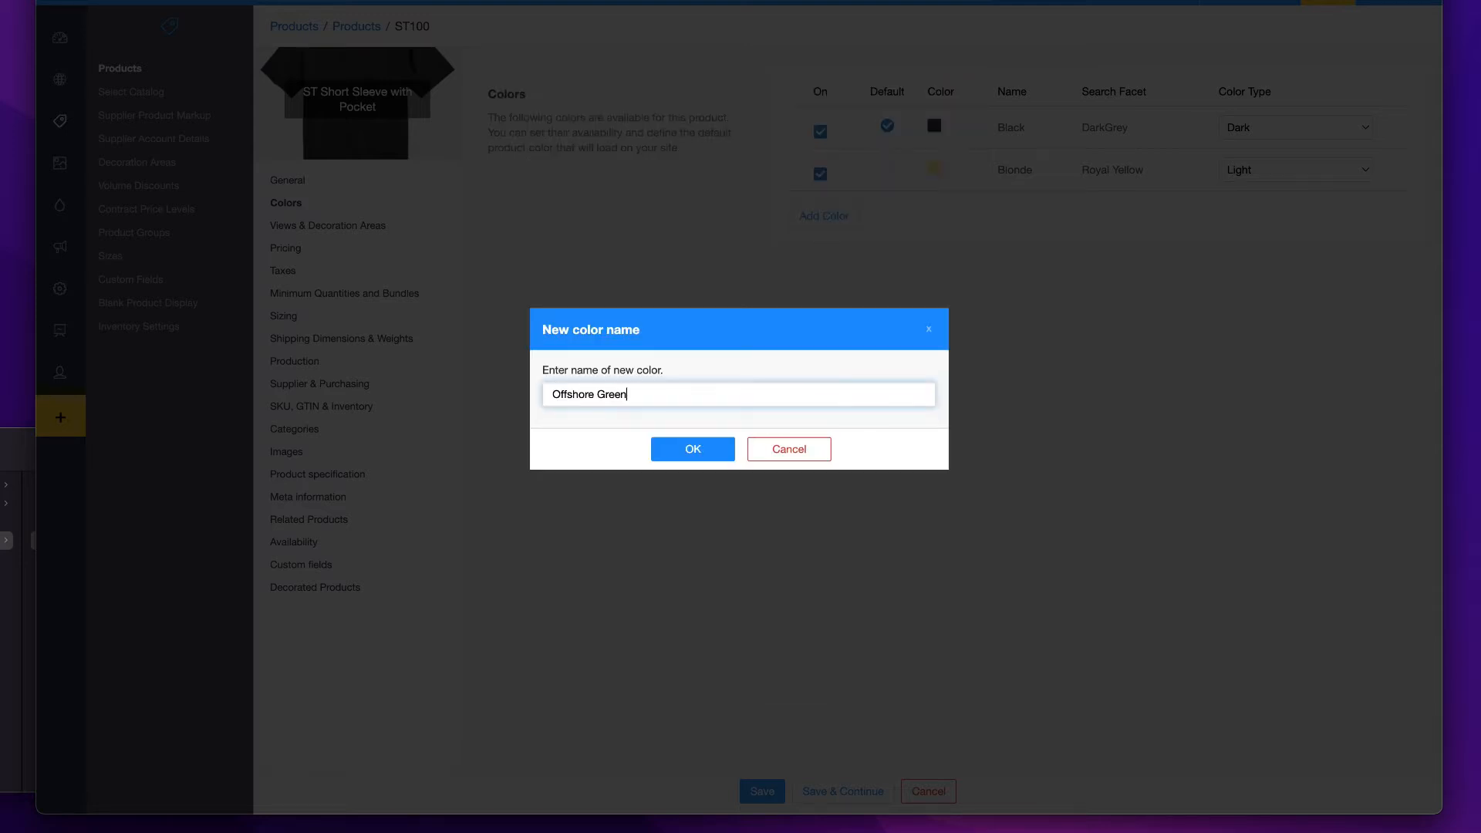
left_click(732, 450)
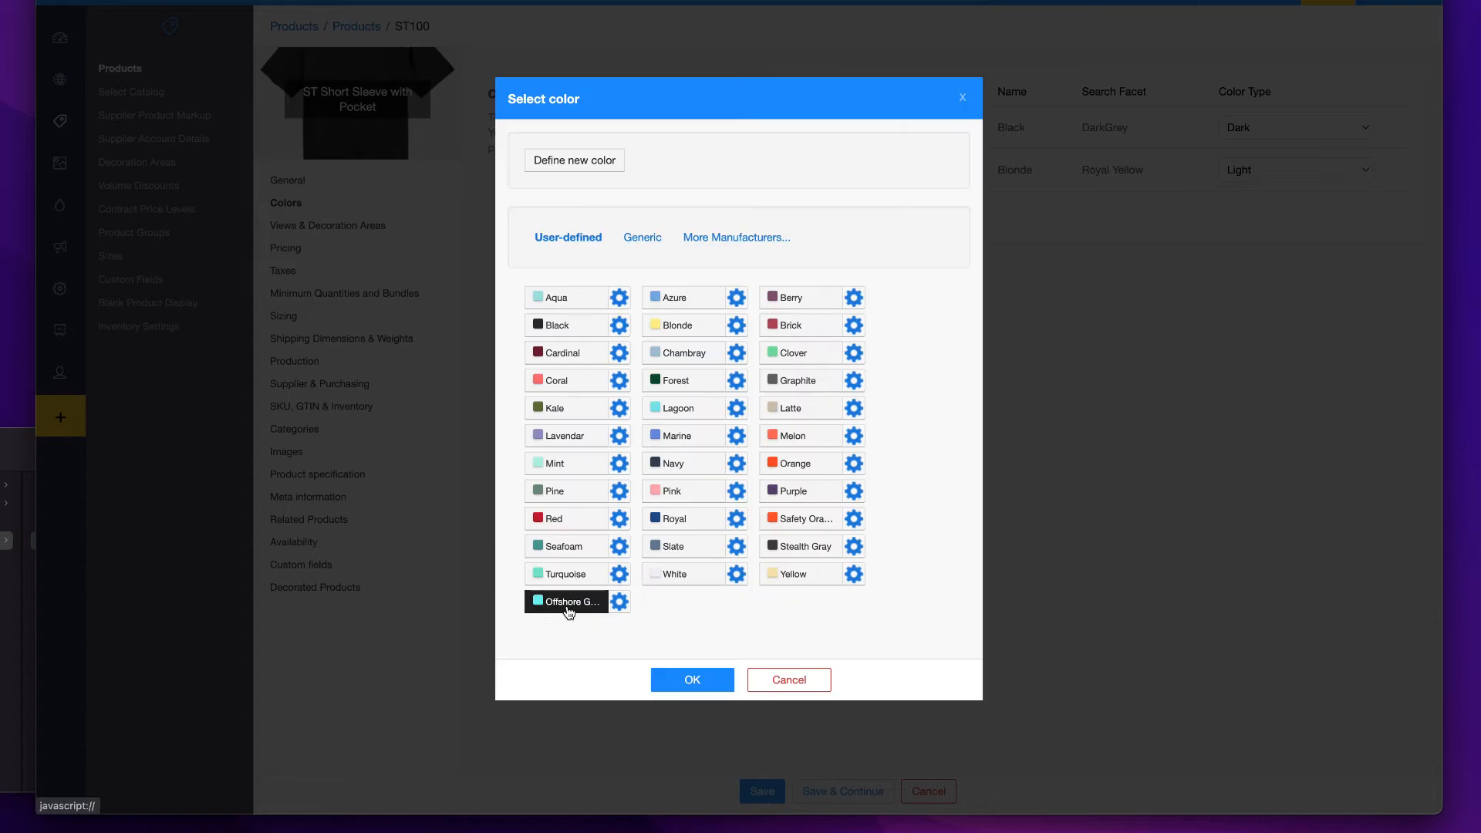
left_click(691, 680)
- Upload ss100_offshoregreen_fr.png as the Front view image for Offshore Green and accept its Left Chest area
left_click(664, 429)
scroll(664, 429, "down", 10)
left_click(617, 321)
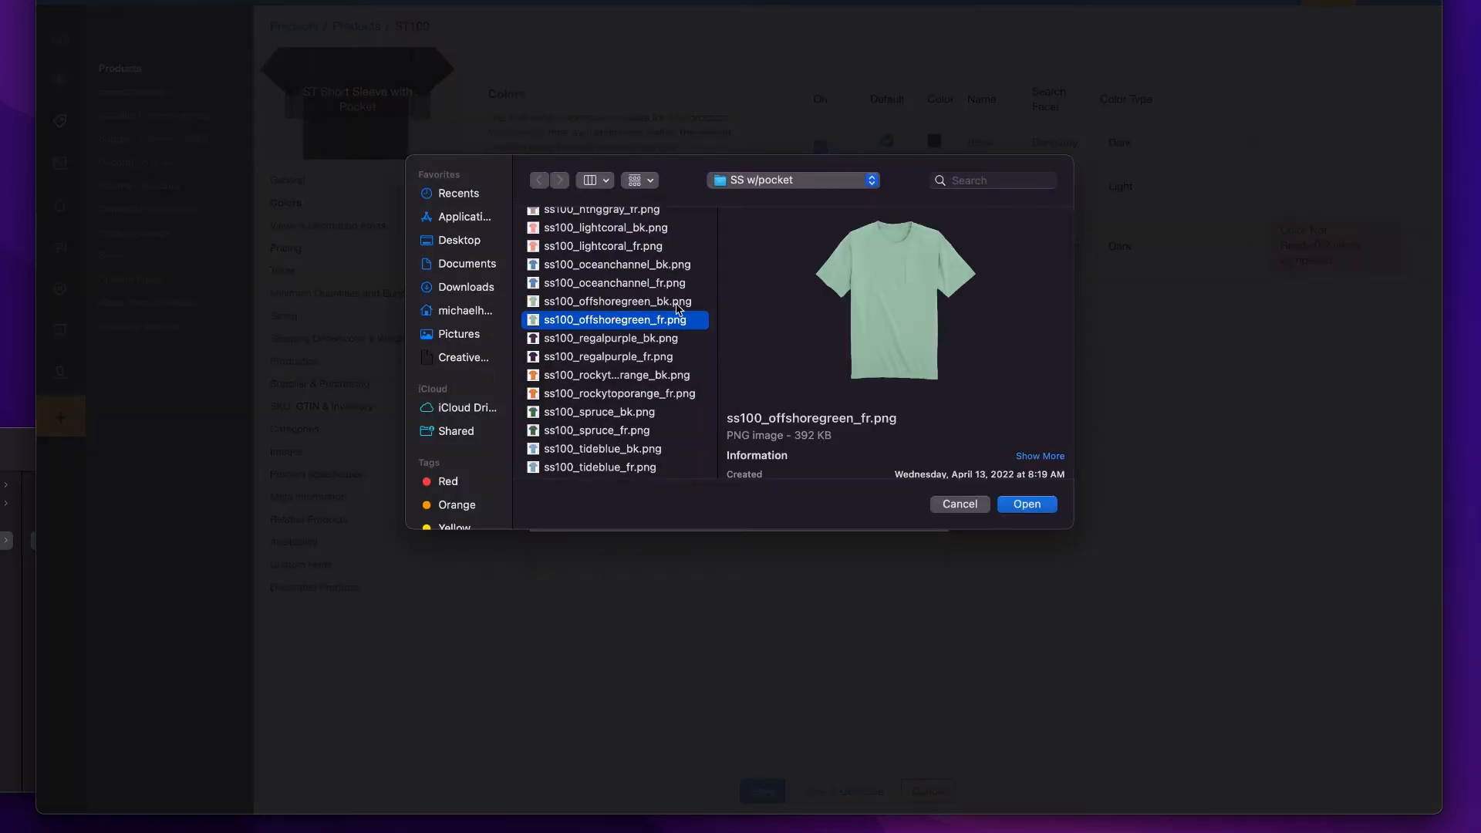
left_click(1028, 503)
left_click(877, 432)
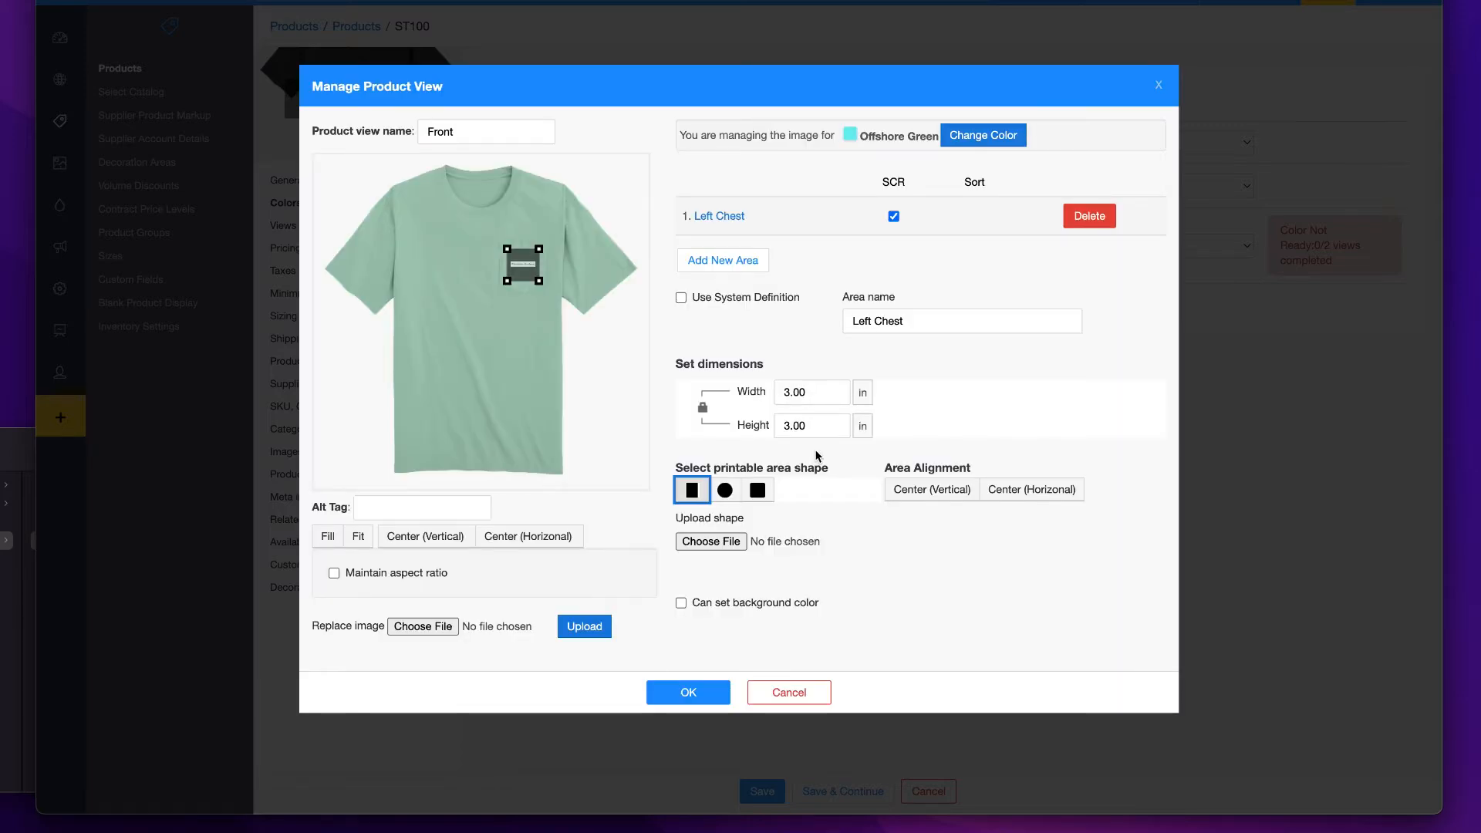
left_click(686, 692)
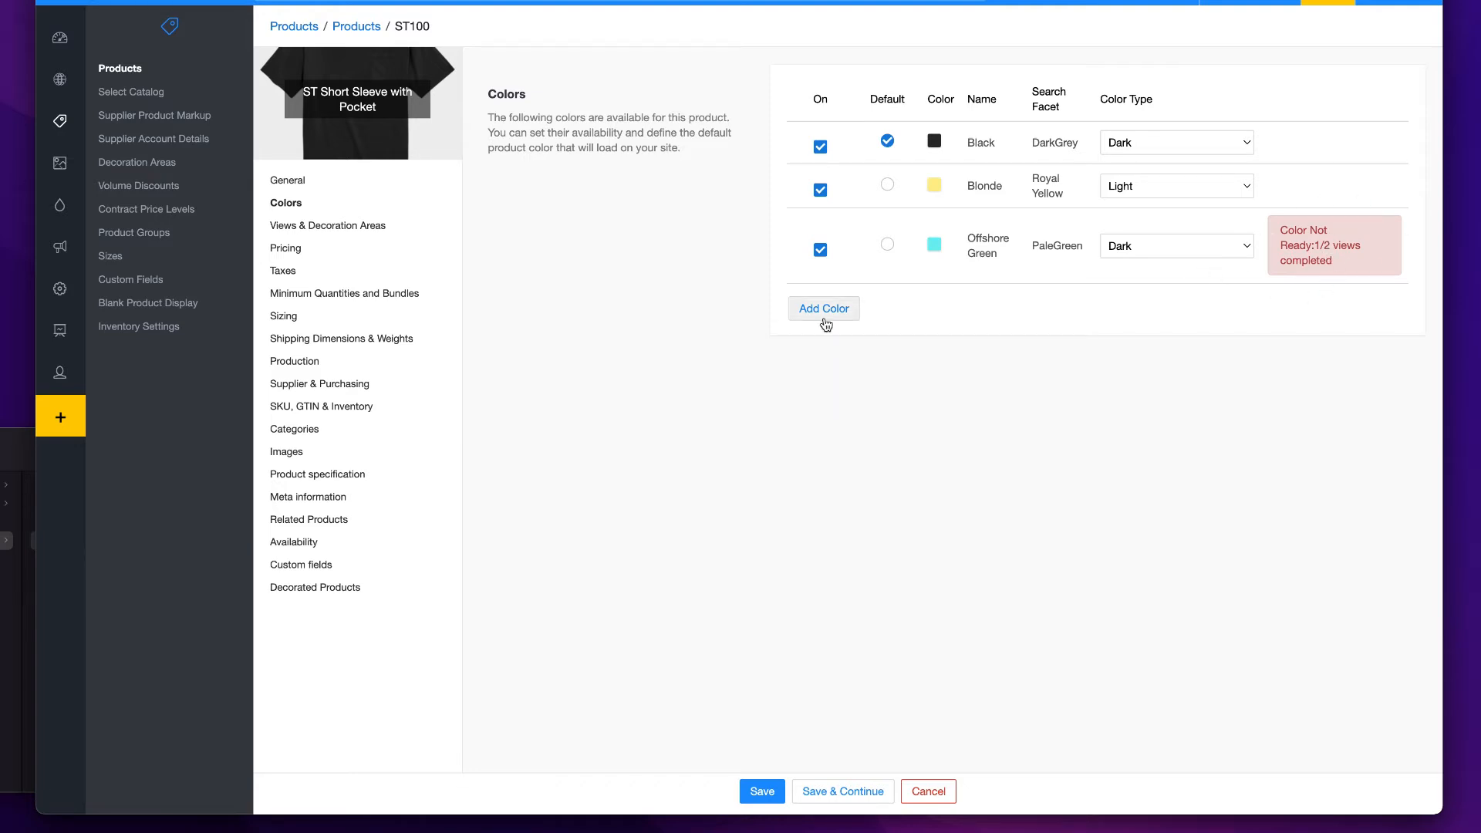
- Upload ss100_uniblue_bk.png as the Back view image for the University Blue color
left_click(318, 225)
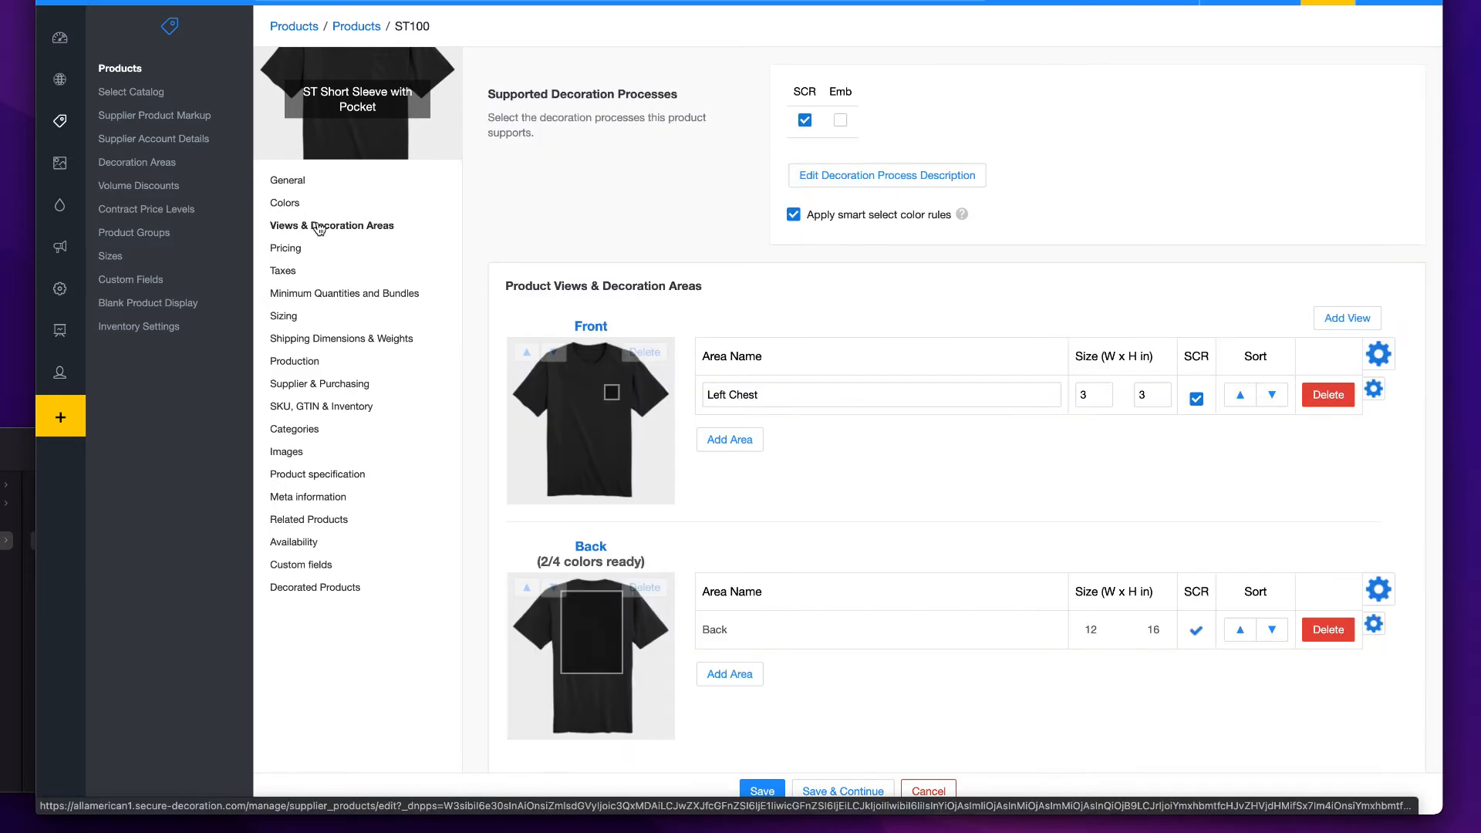
left_click(612, 649)
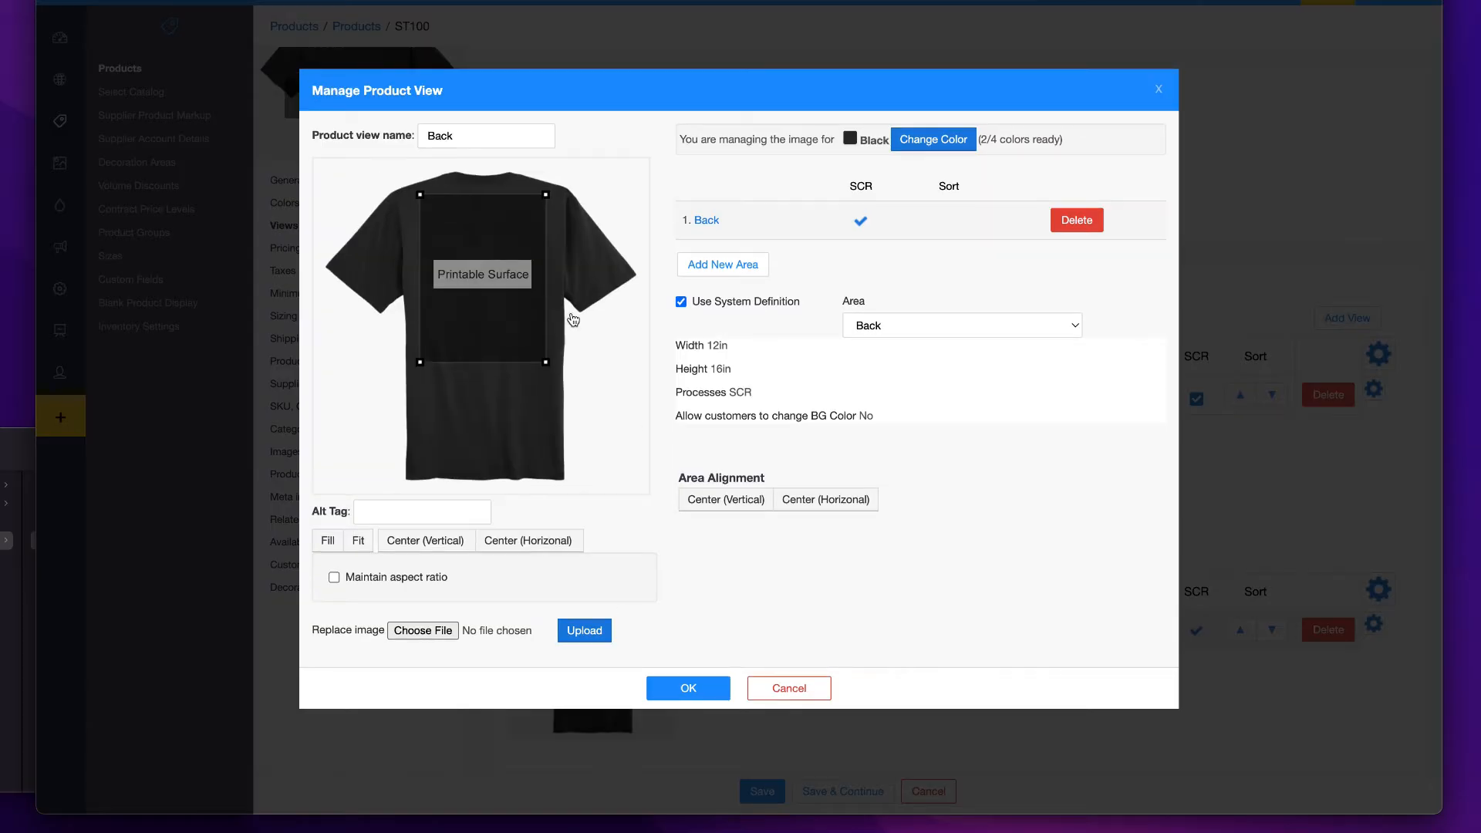
left_click(932, 140)
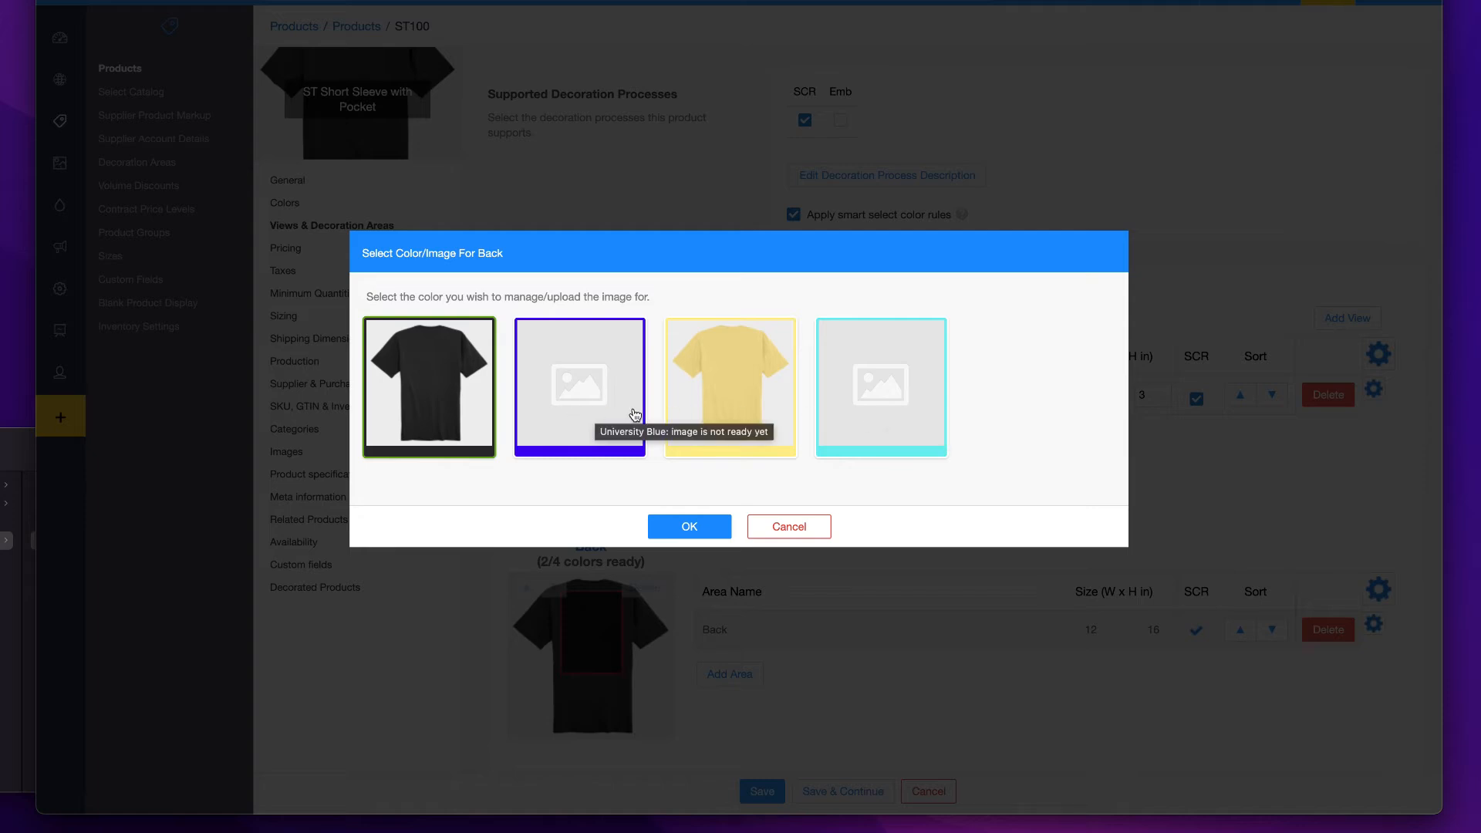
left_click(582, 422)
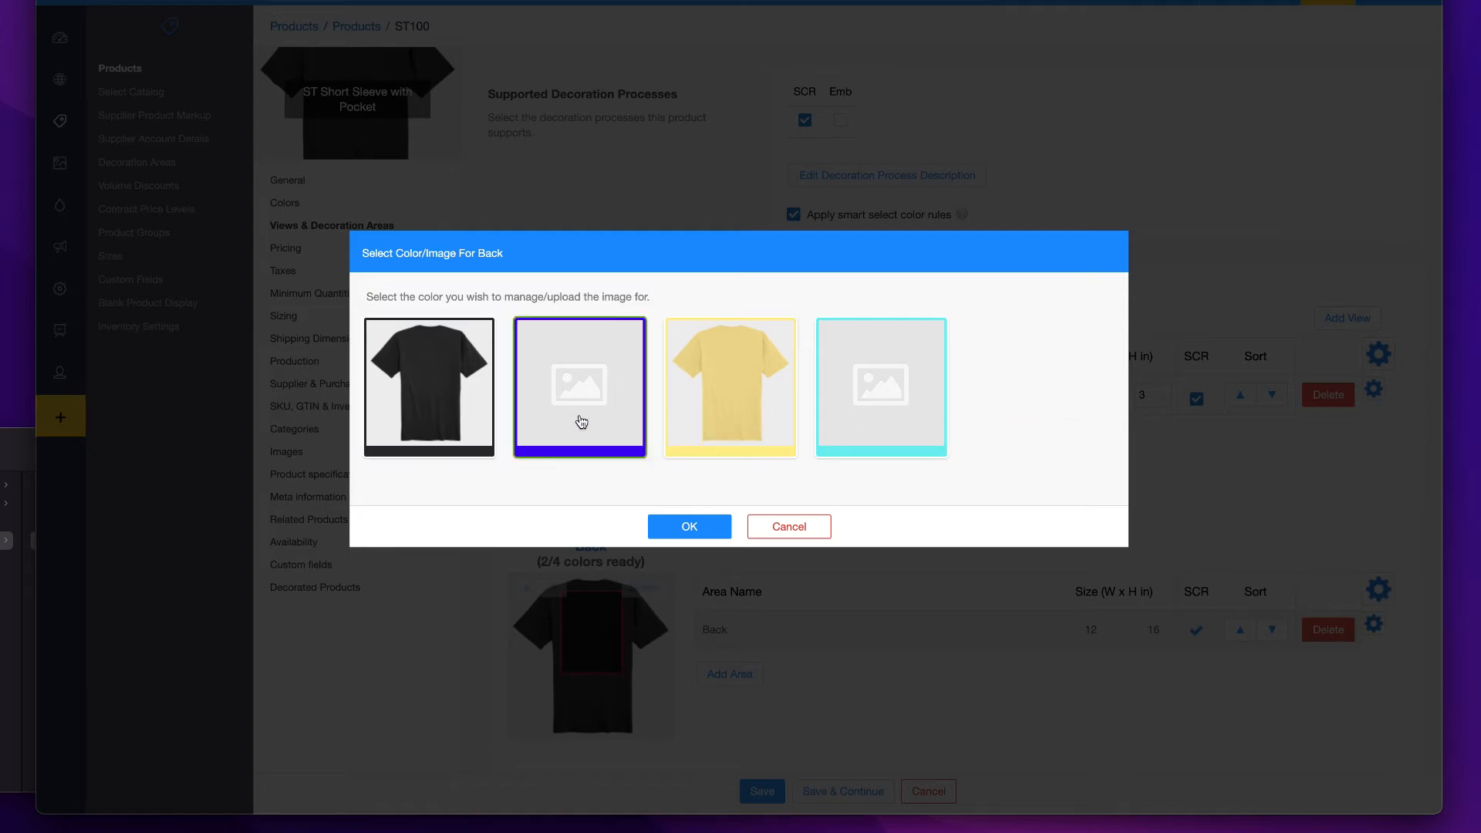
left_click(685, 526)
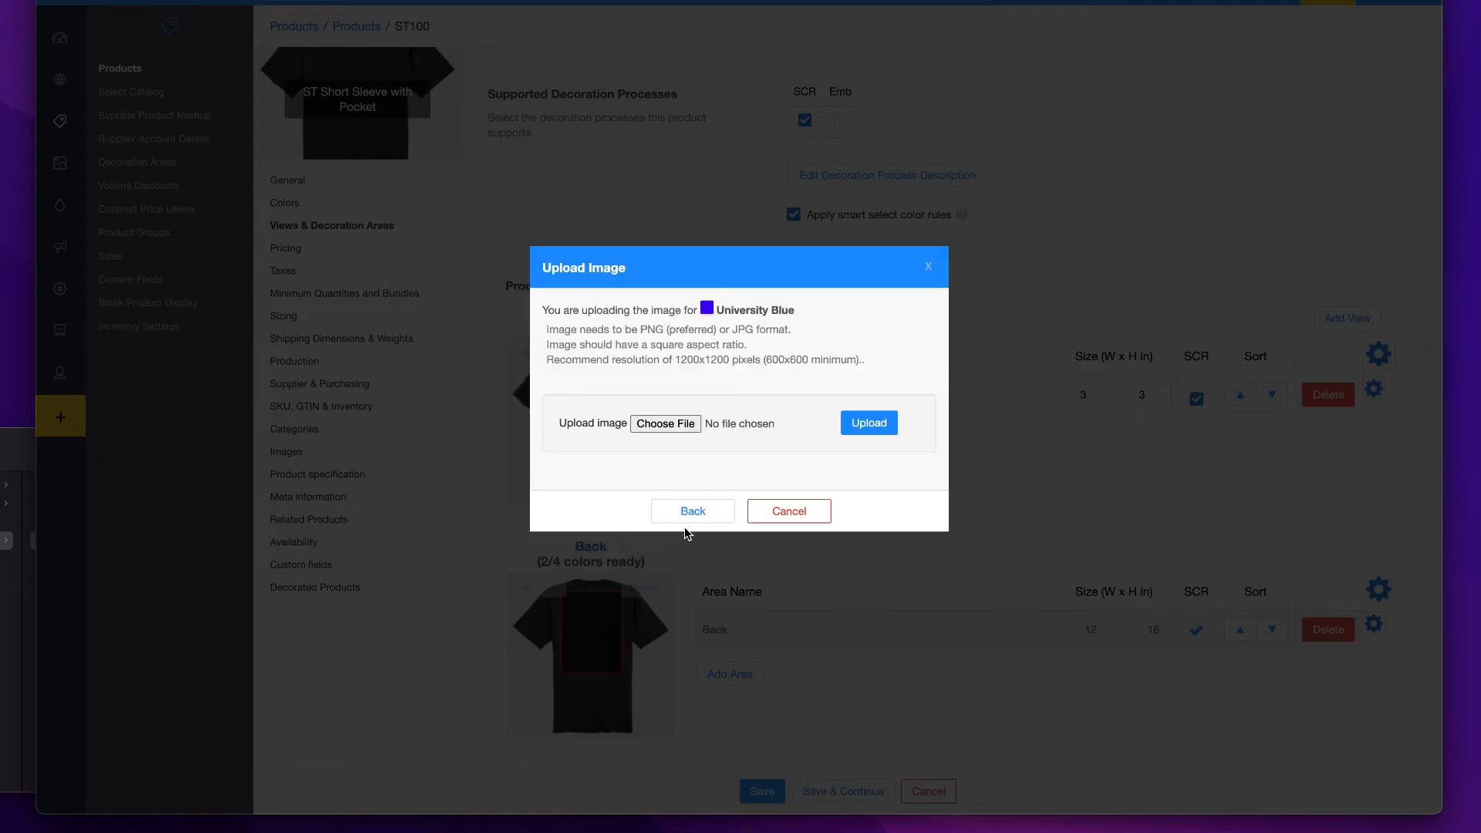
left_click(664, 424)
left_click(663, 344)
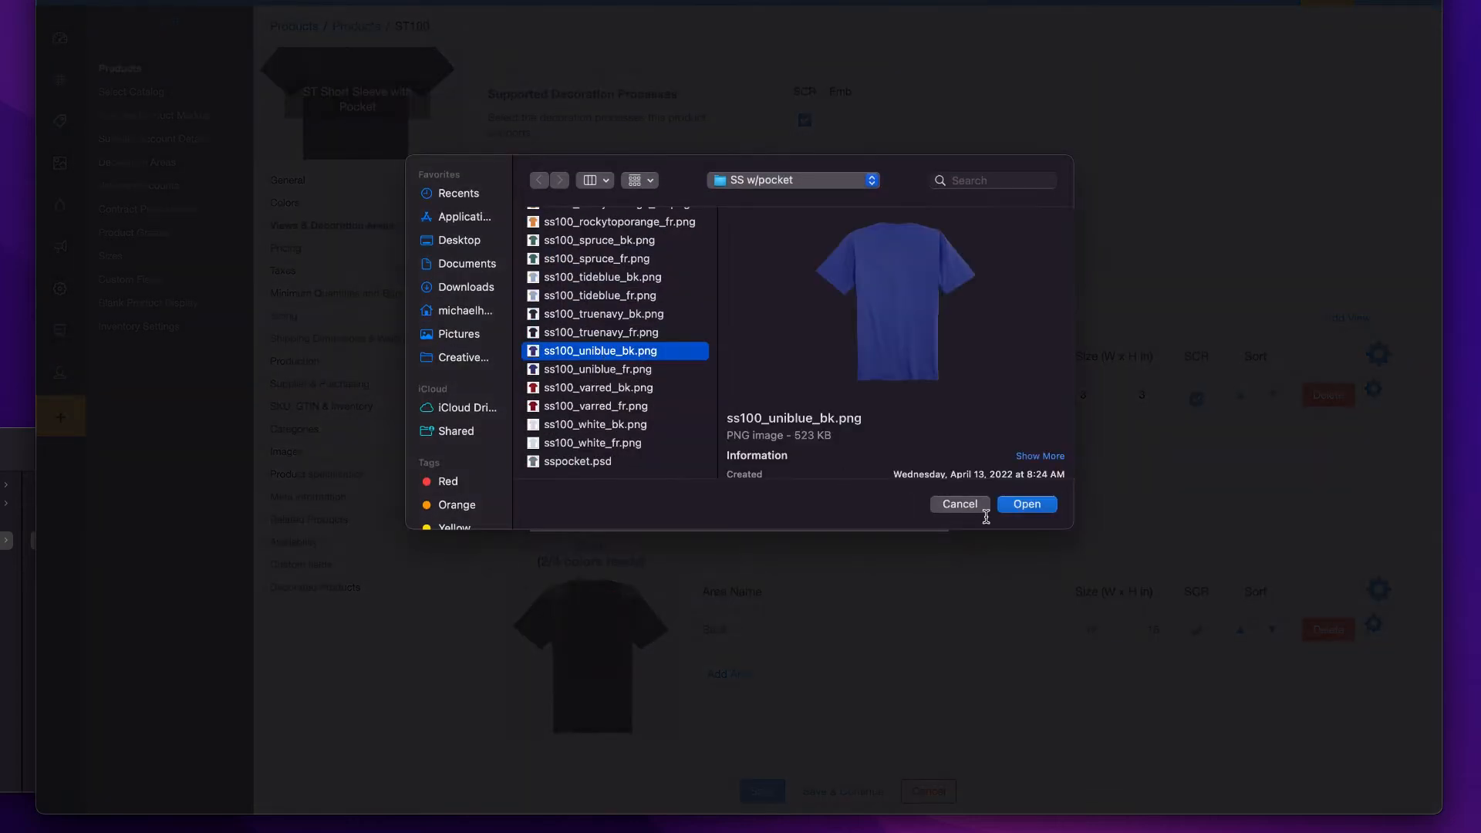
left_click(1032, 504)
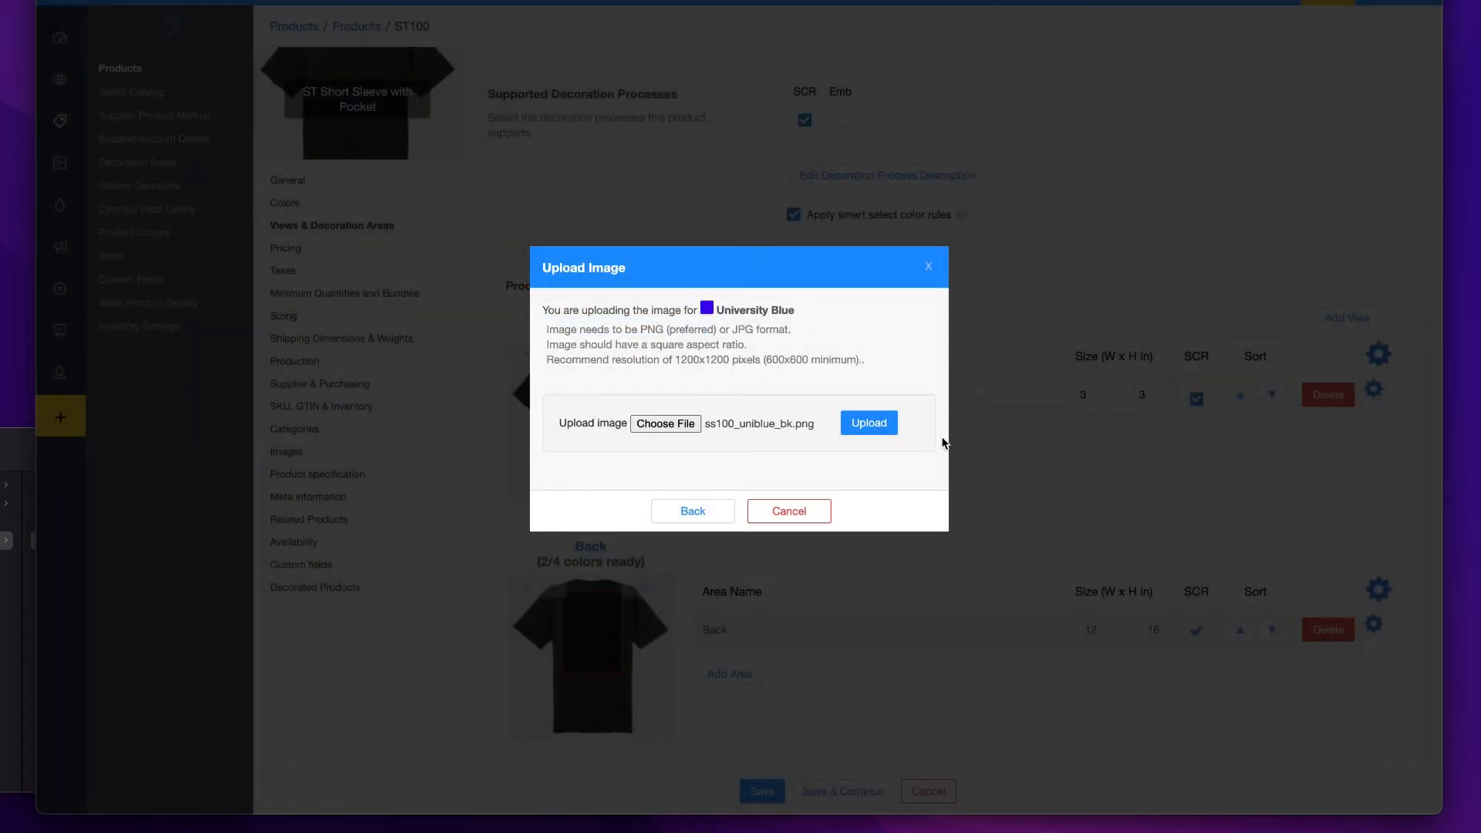
left_click(866, 422)
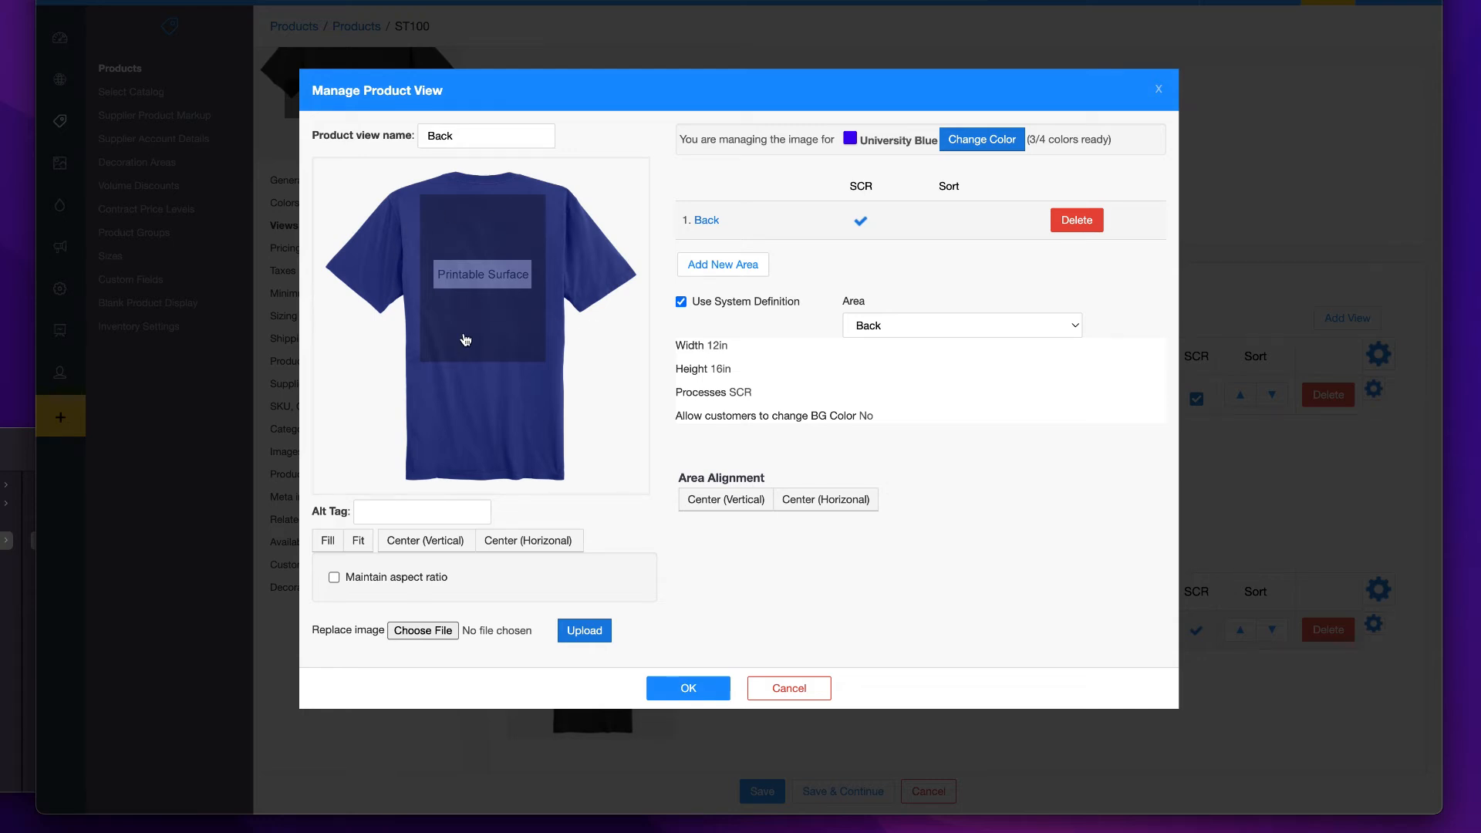
- Upload ss100_offshoregreen_bk.png as the Back view image for Offshore Green and confirm the view
left_click(978, 144)
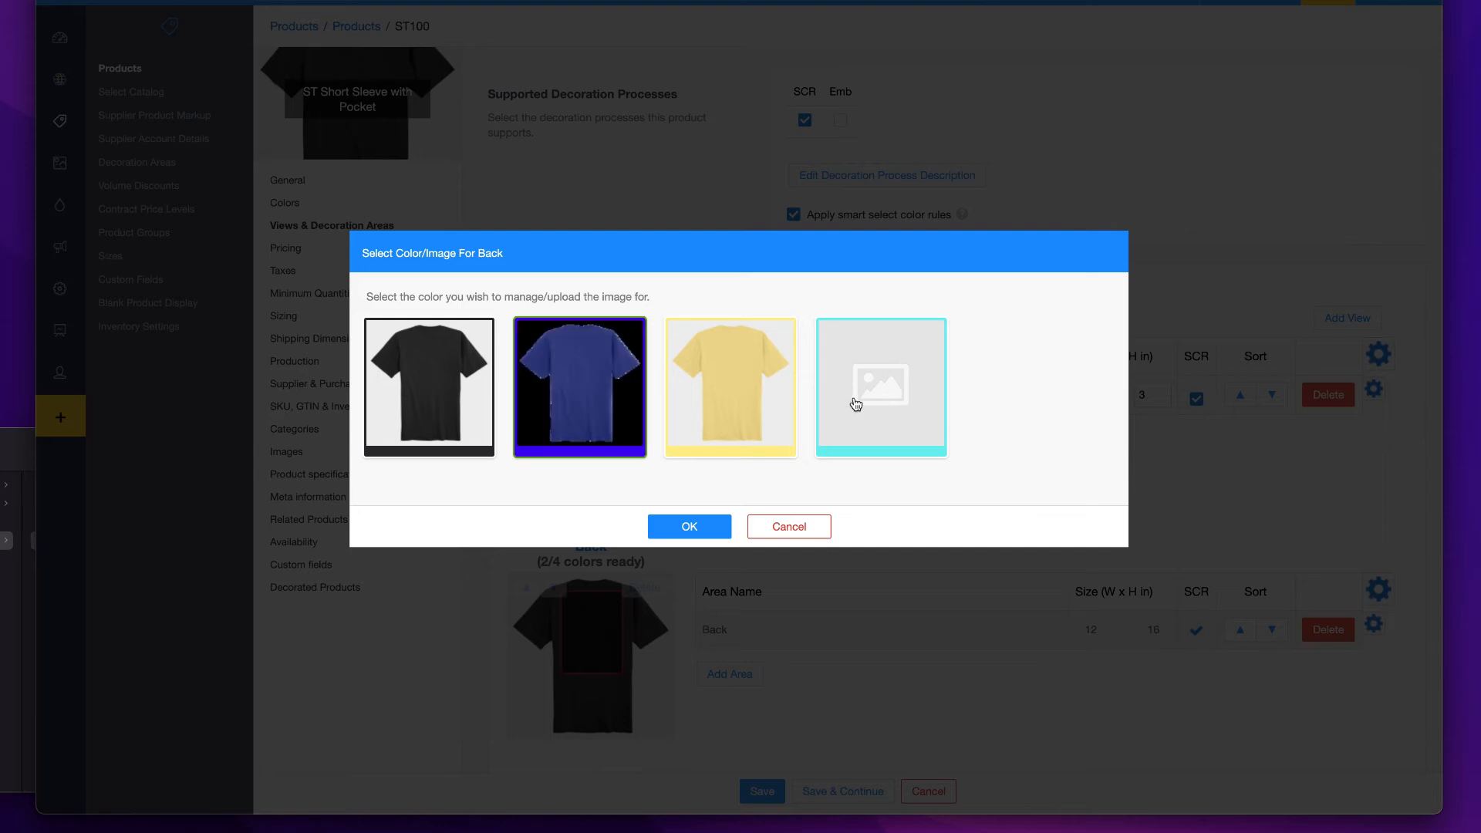
left_click(865, 398)
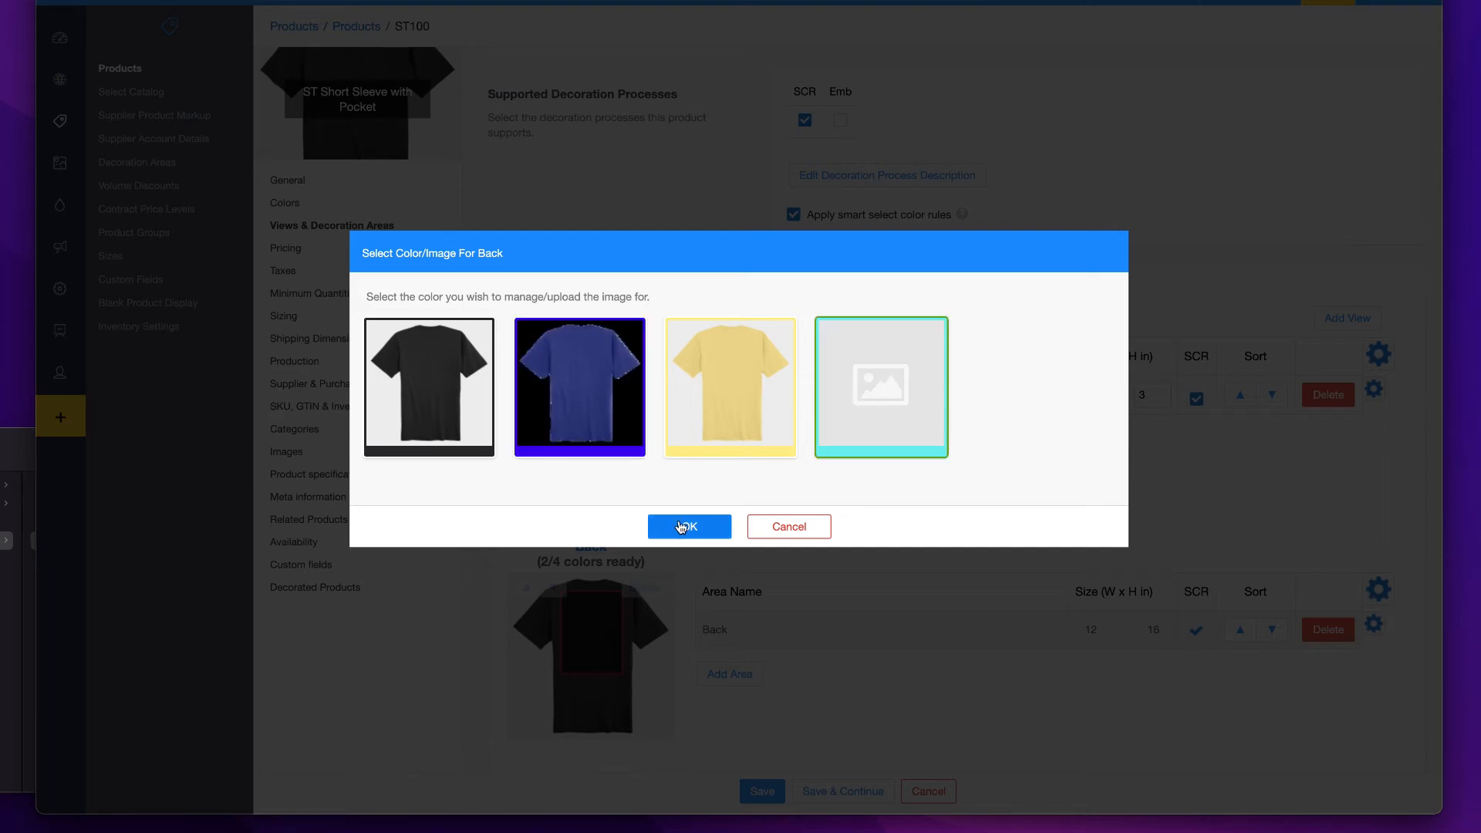
left_click(681, 526)
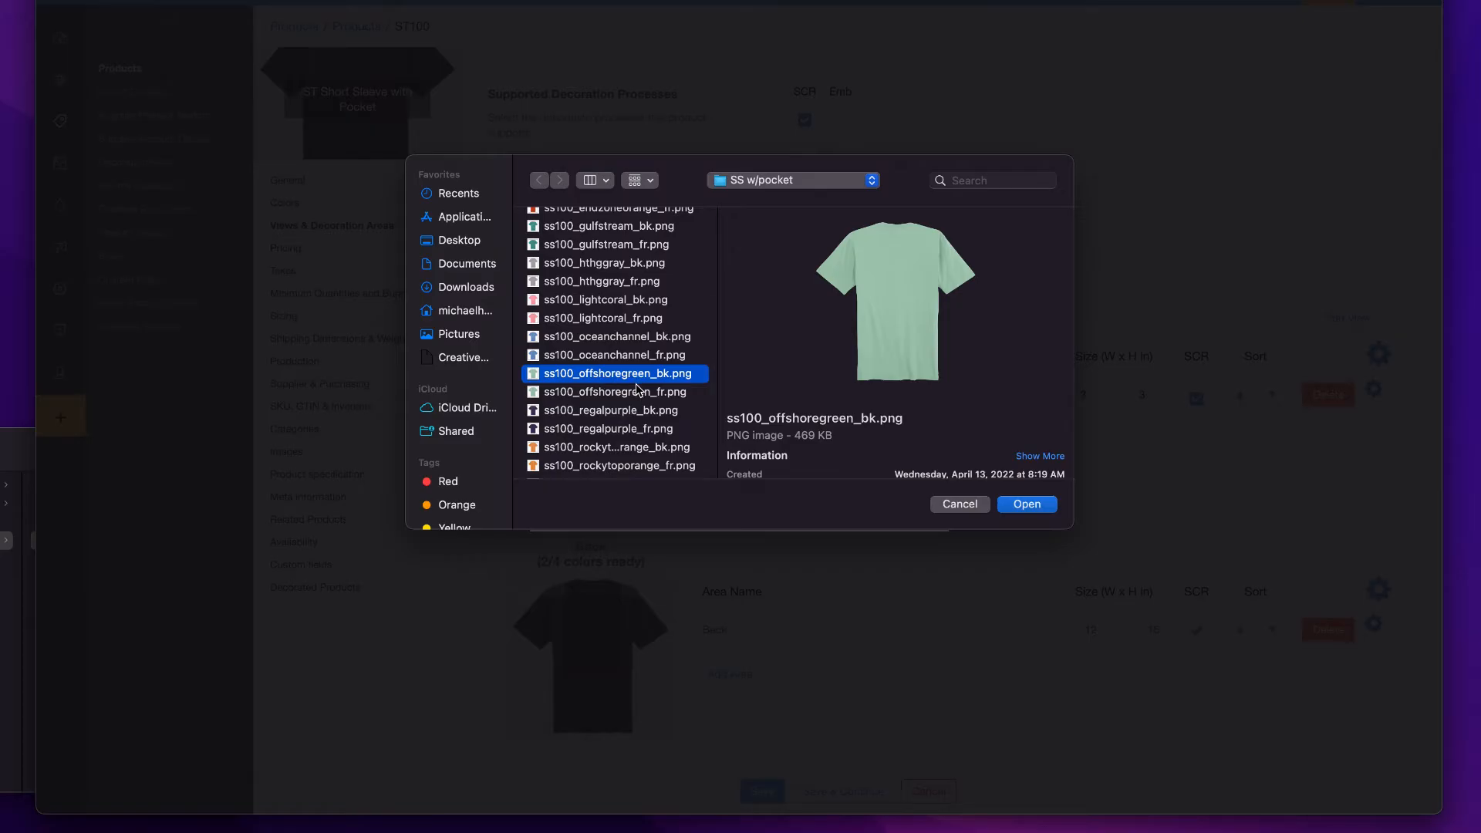
key("Return")
left_click(684, 688)
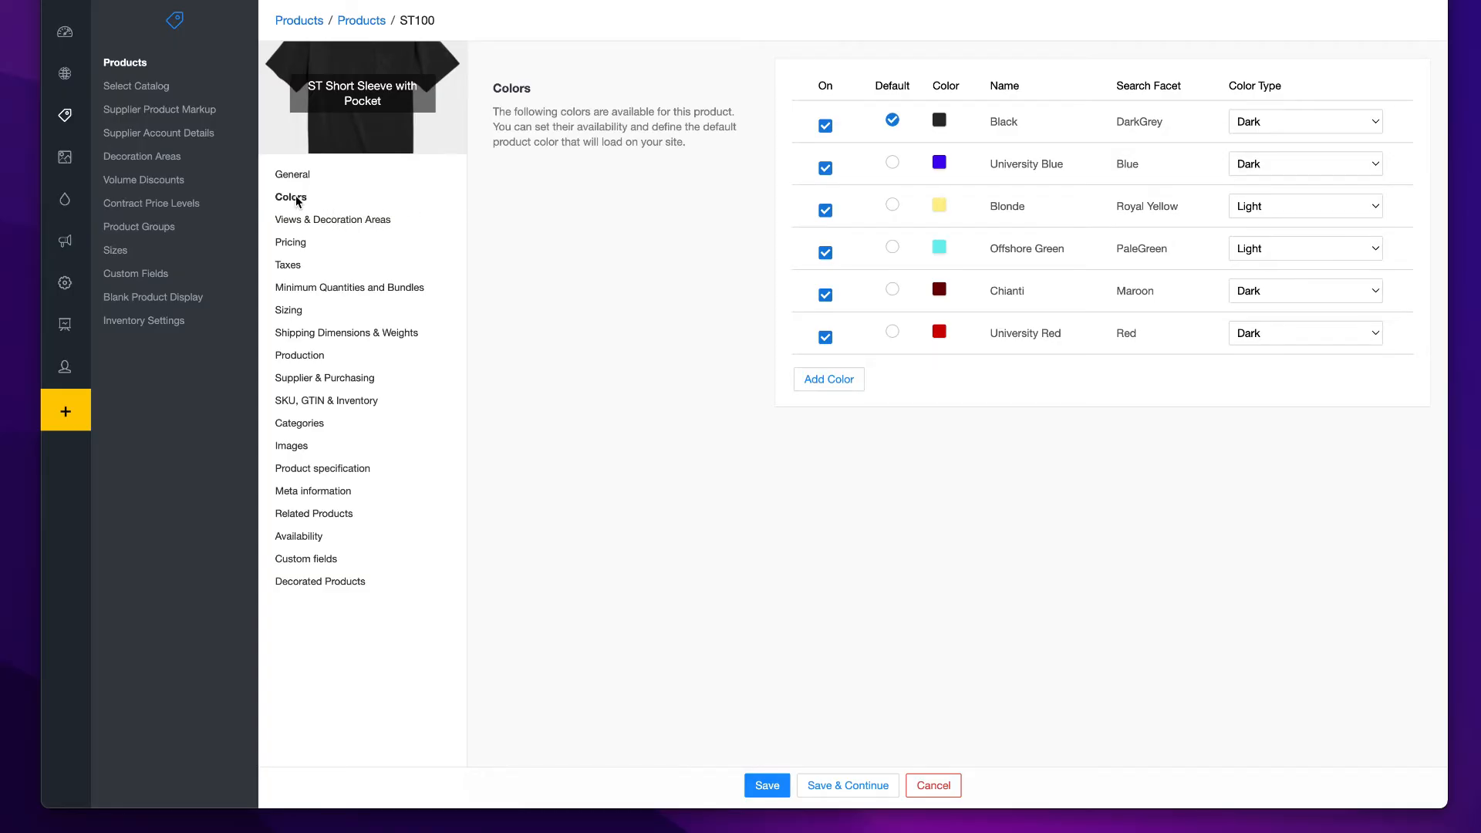
- Review the product's decoration views, pricing, tax, and minimum quantity and bundle settings
left_click(341, 218)
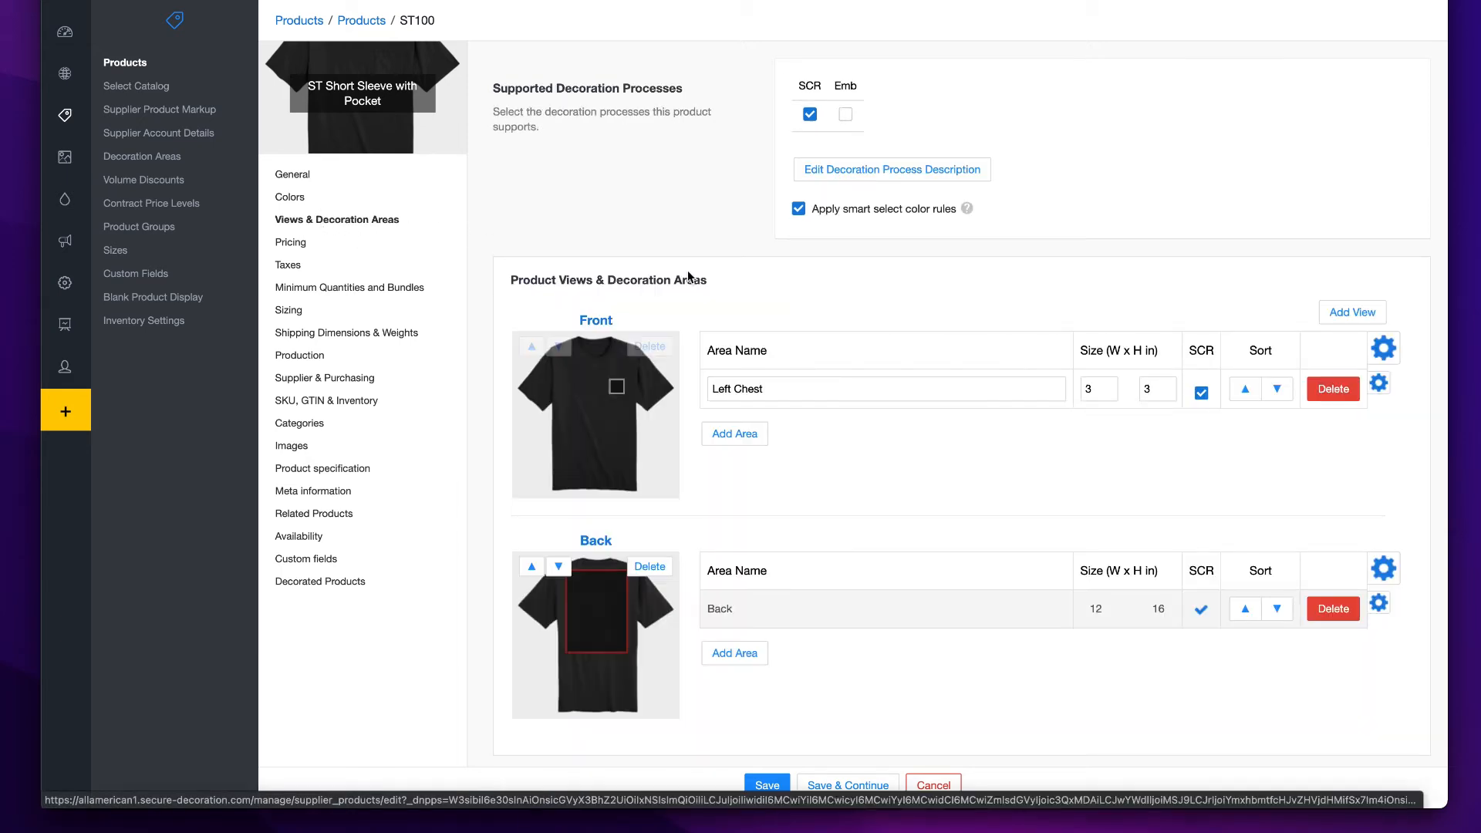
left_click(291, 246)
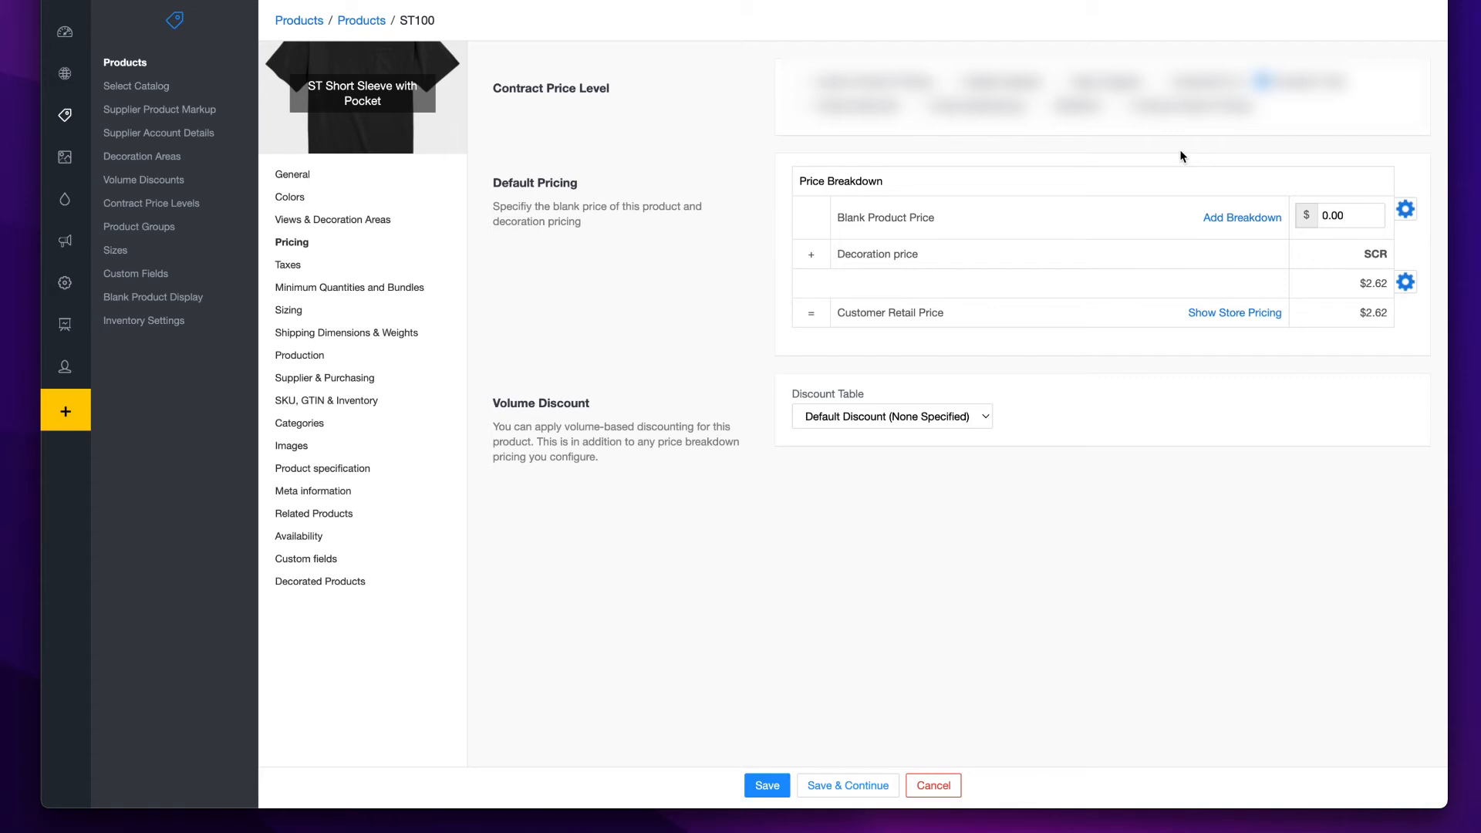
left_click(290, 266)
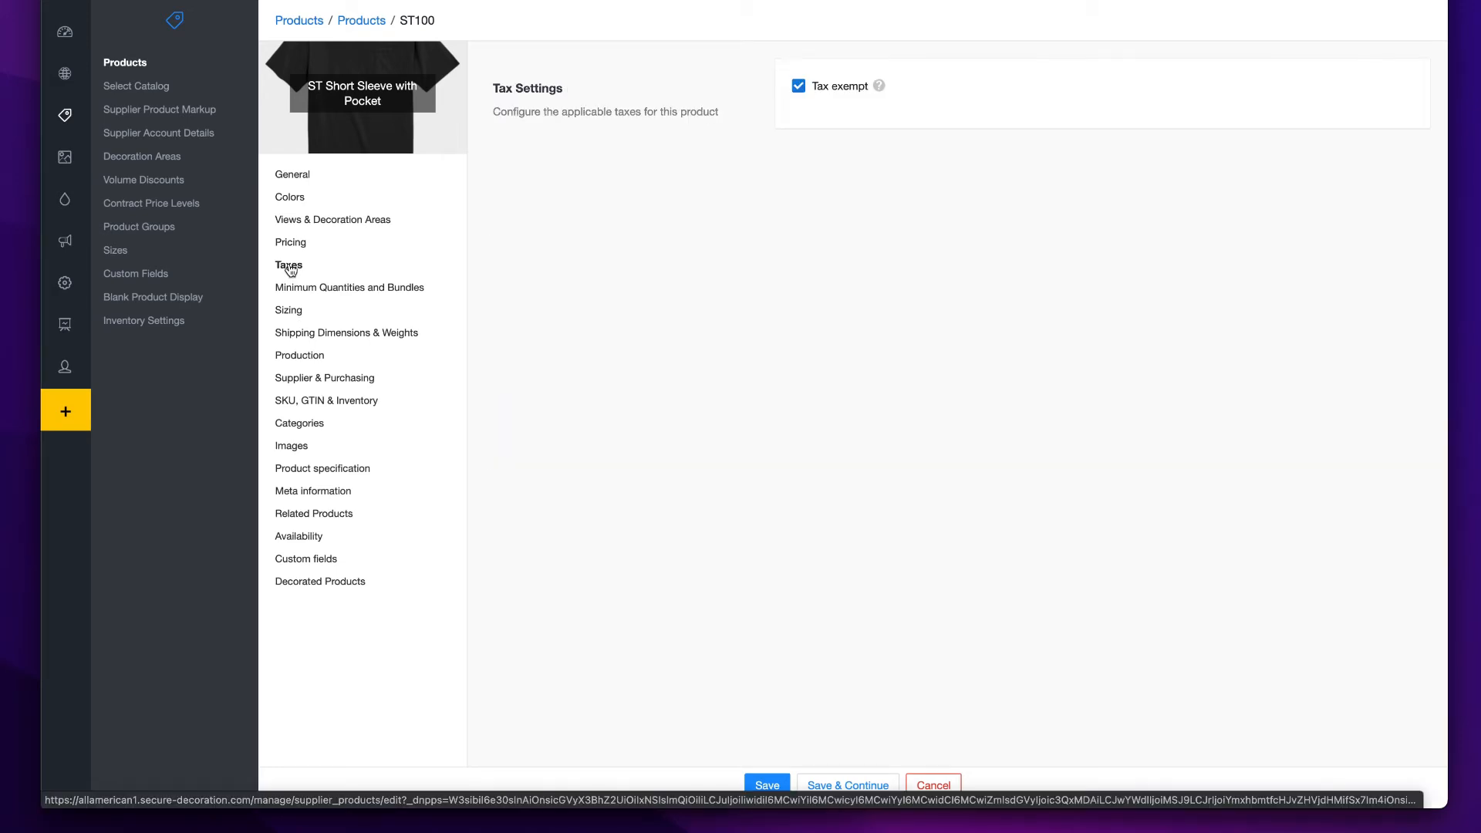
left_click(376, 293)
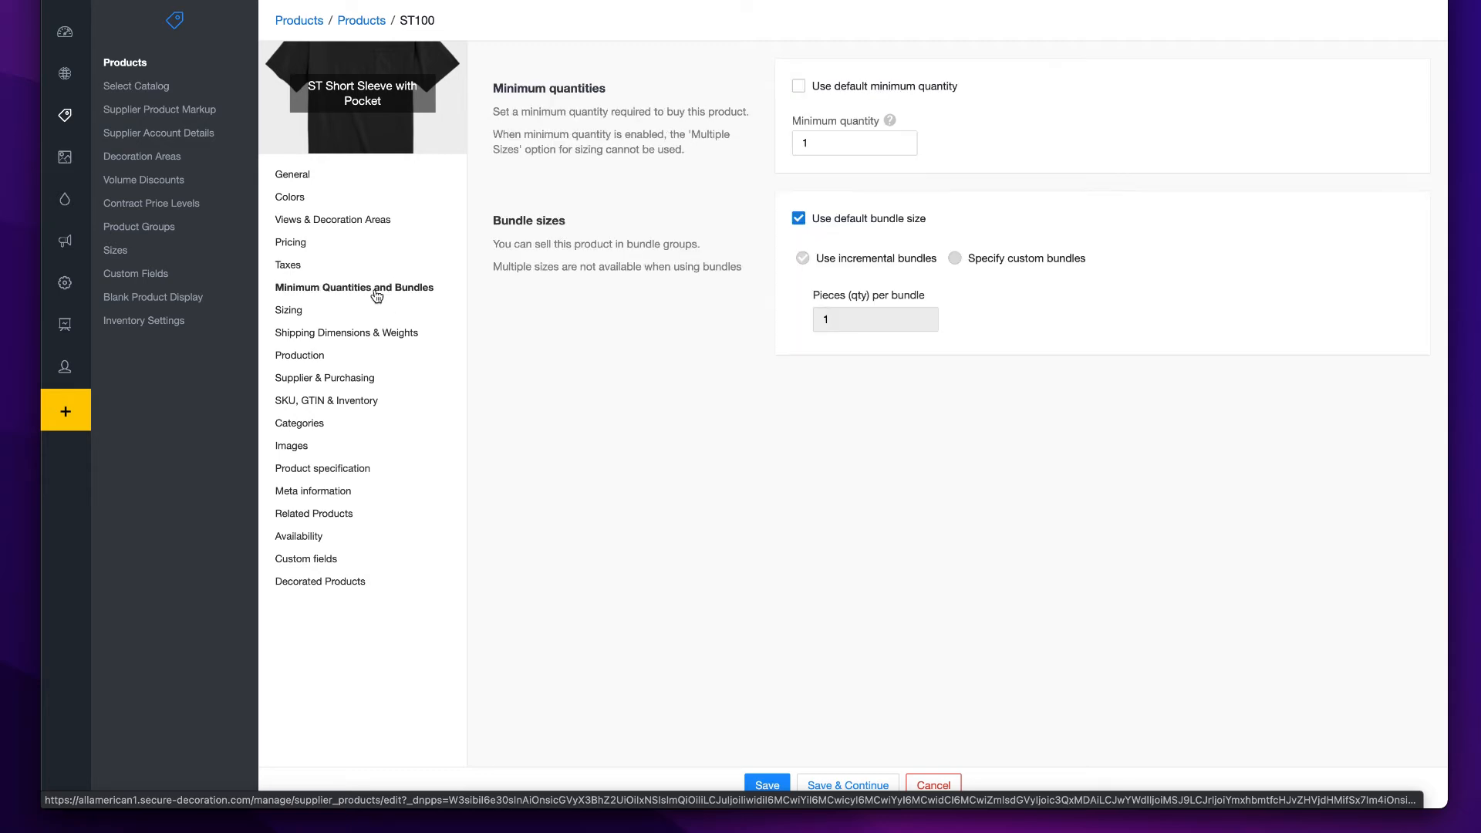
- Switch the product's sizing to self-defined sizes and turn the size field on
left_click(289, 310)
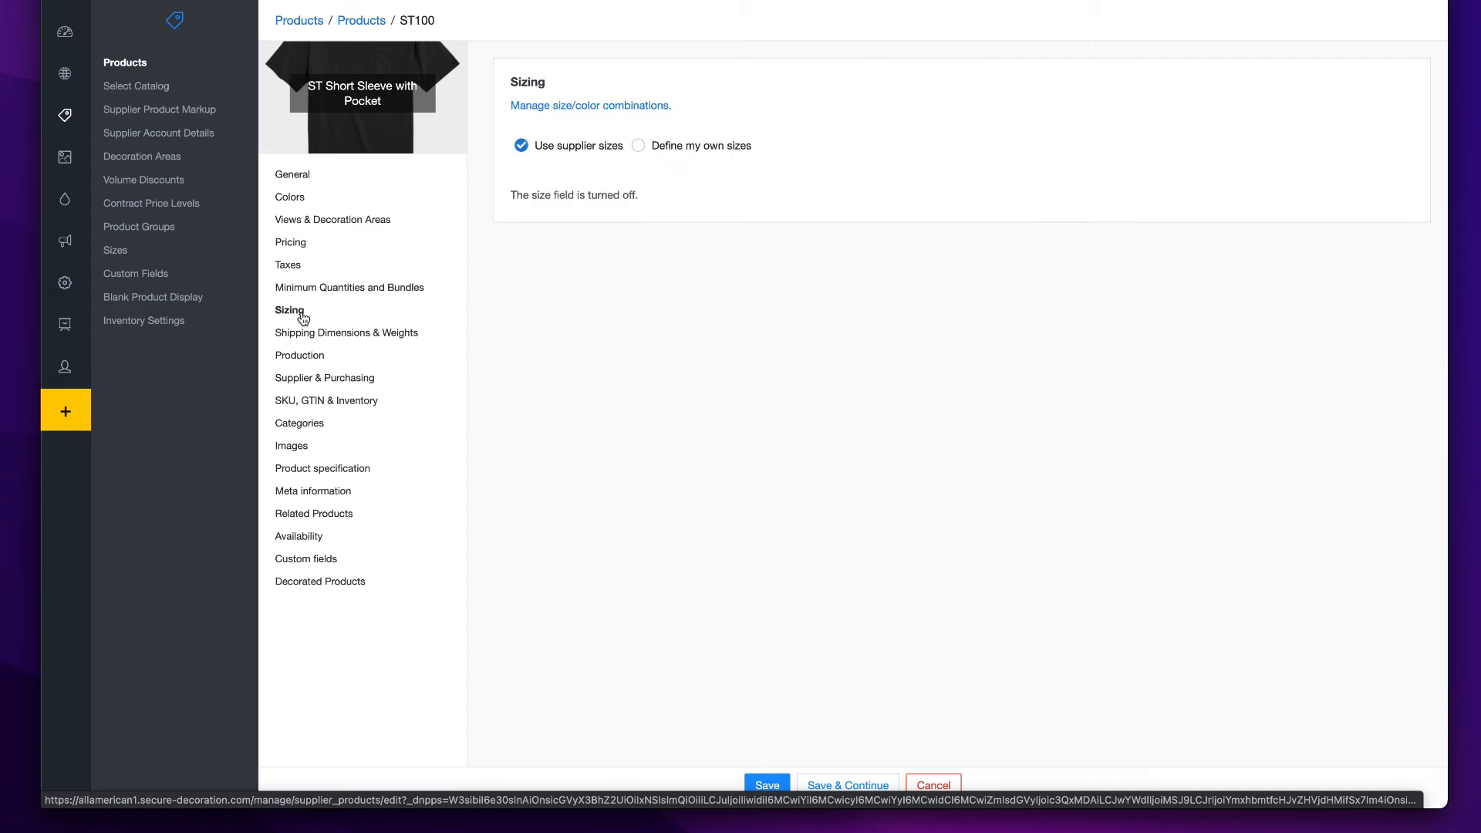
left_click(639, 147)
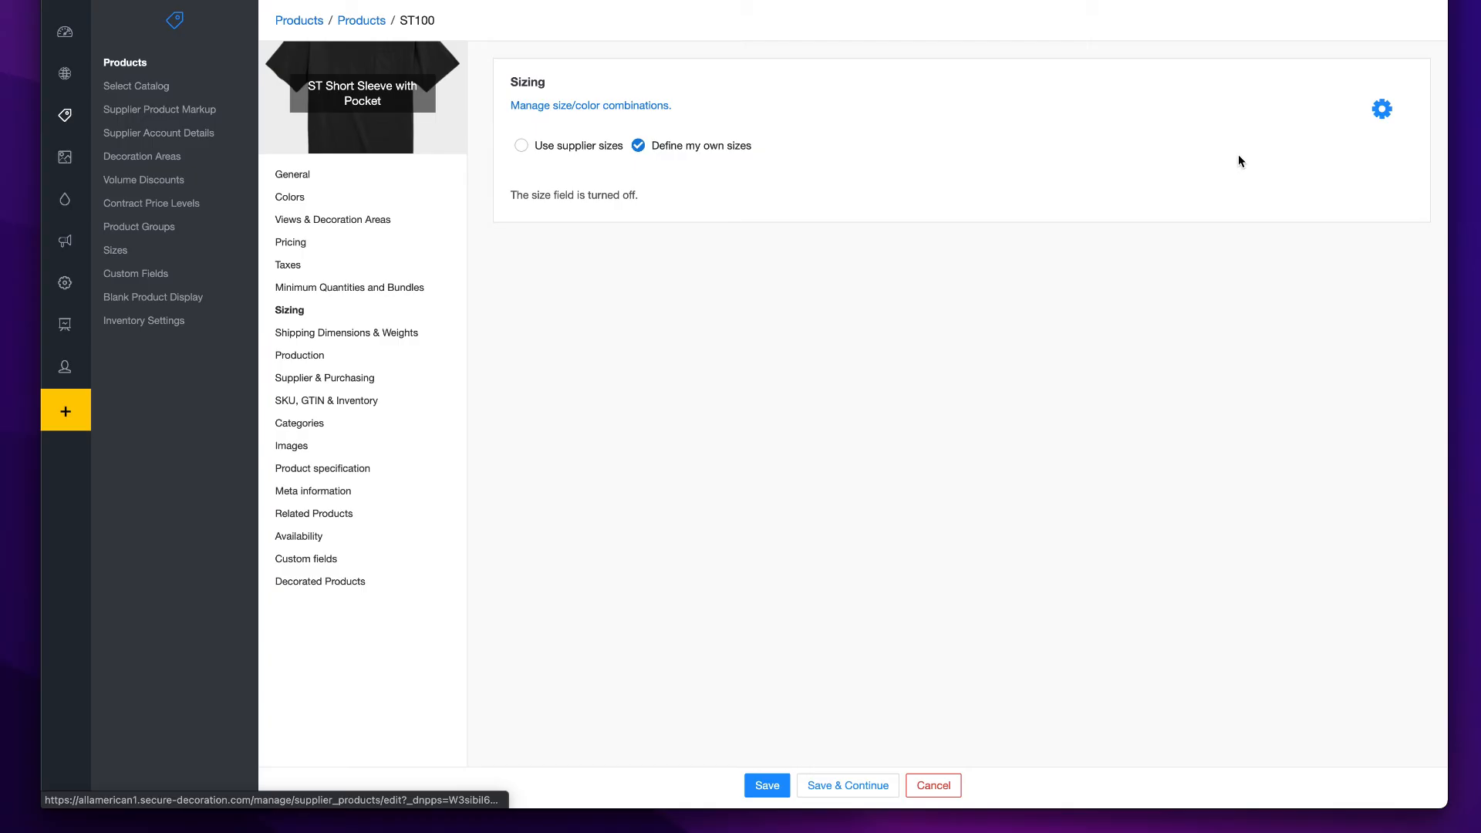
left_click(1381, 108)
left_click(1143, 154)
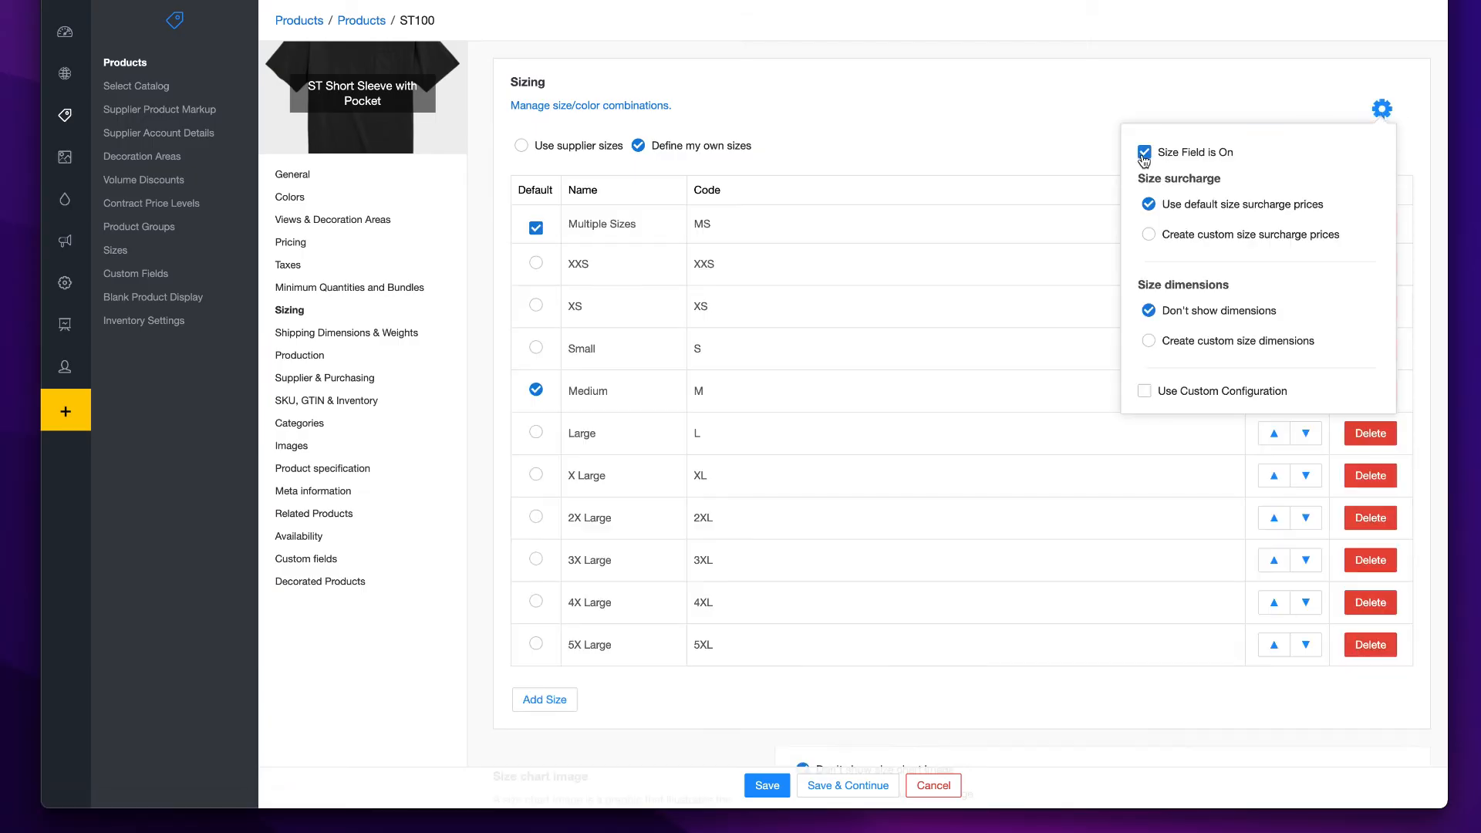
left_click(1034, 158)
- Delete the XXS, 3X Large, 4X Large and 5X Large sizes from the product's size list
left_click(1370, 264)
left_click(1370, 518)
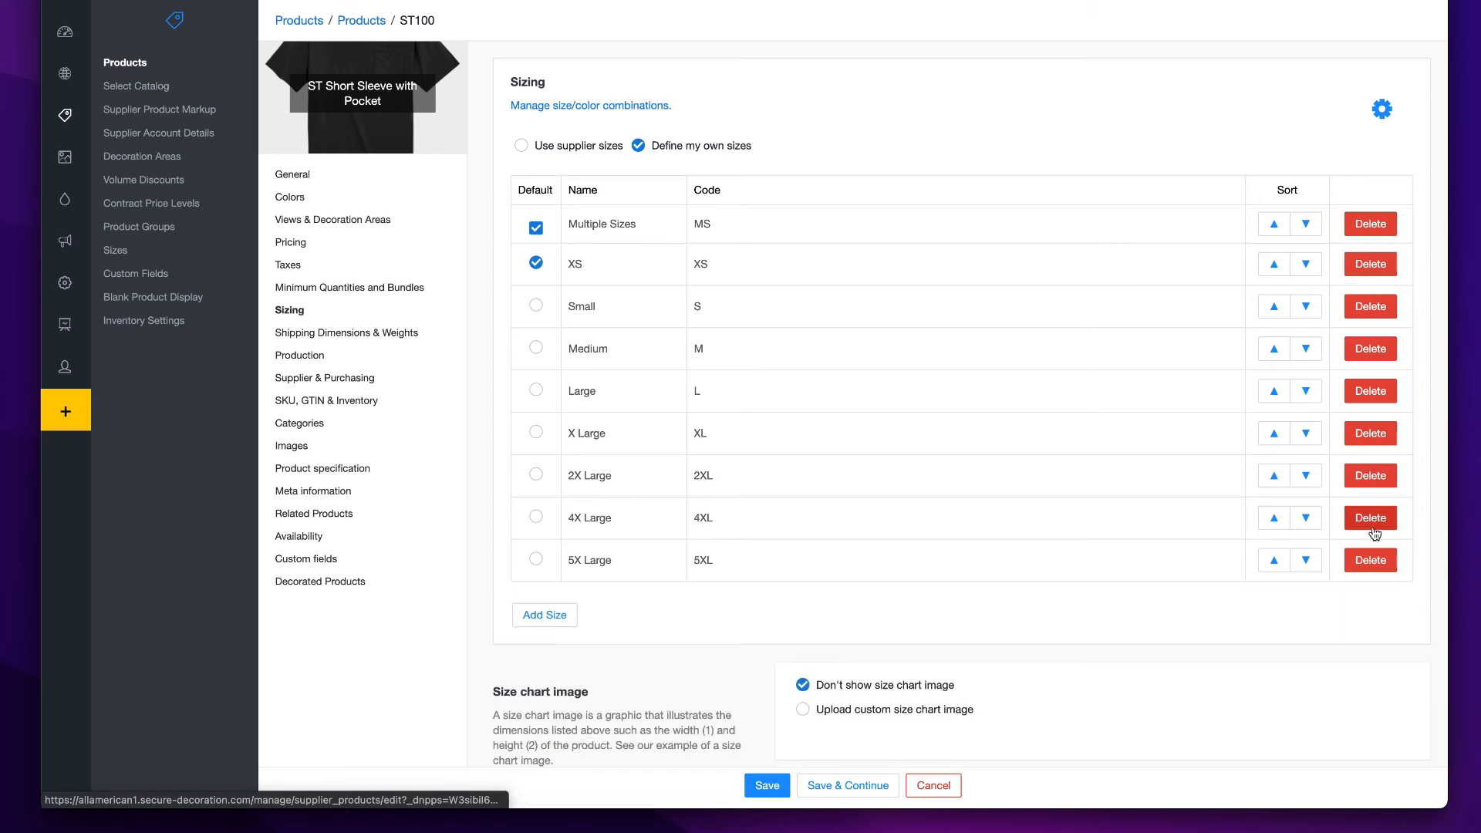
left_click(1370, 518)
left_click(1371, 518)
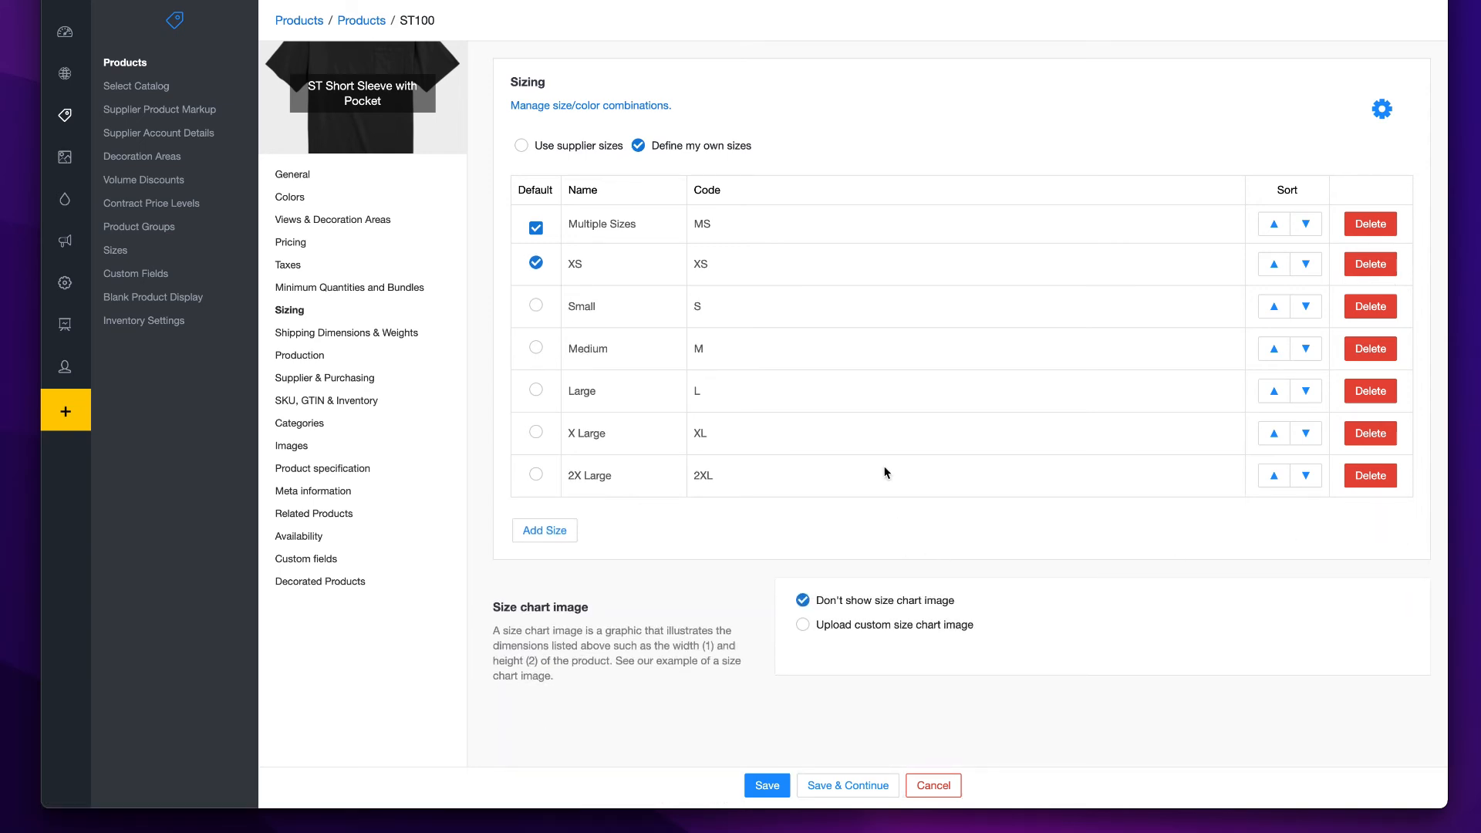
- Specify custom production statuses for the product and deactivate the embroidery statuses Digitize and Ready to Sew
left_click(335, 333)
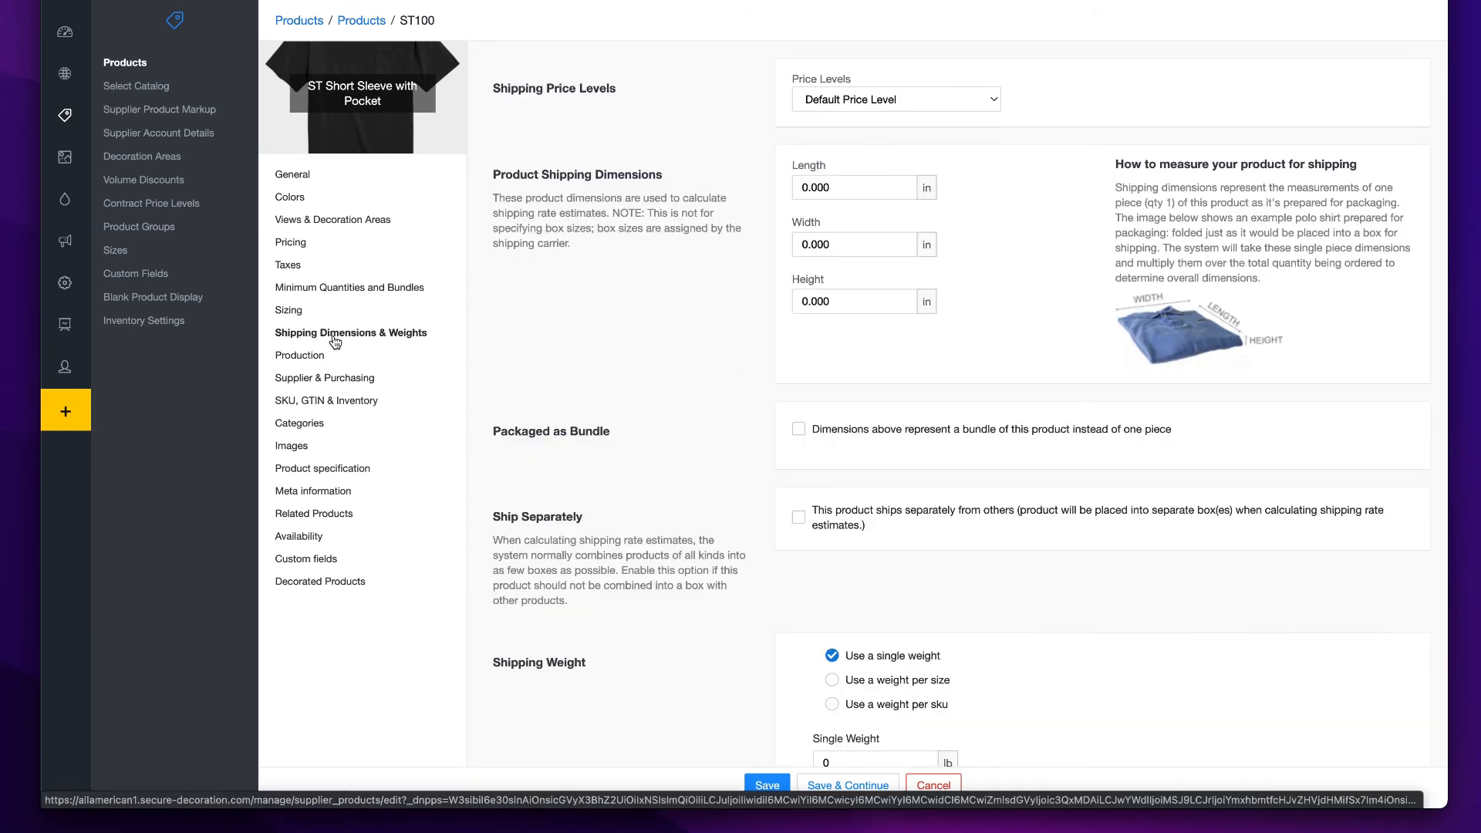
left_click(305, 360)
left_click(995, 245)
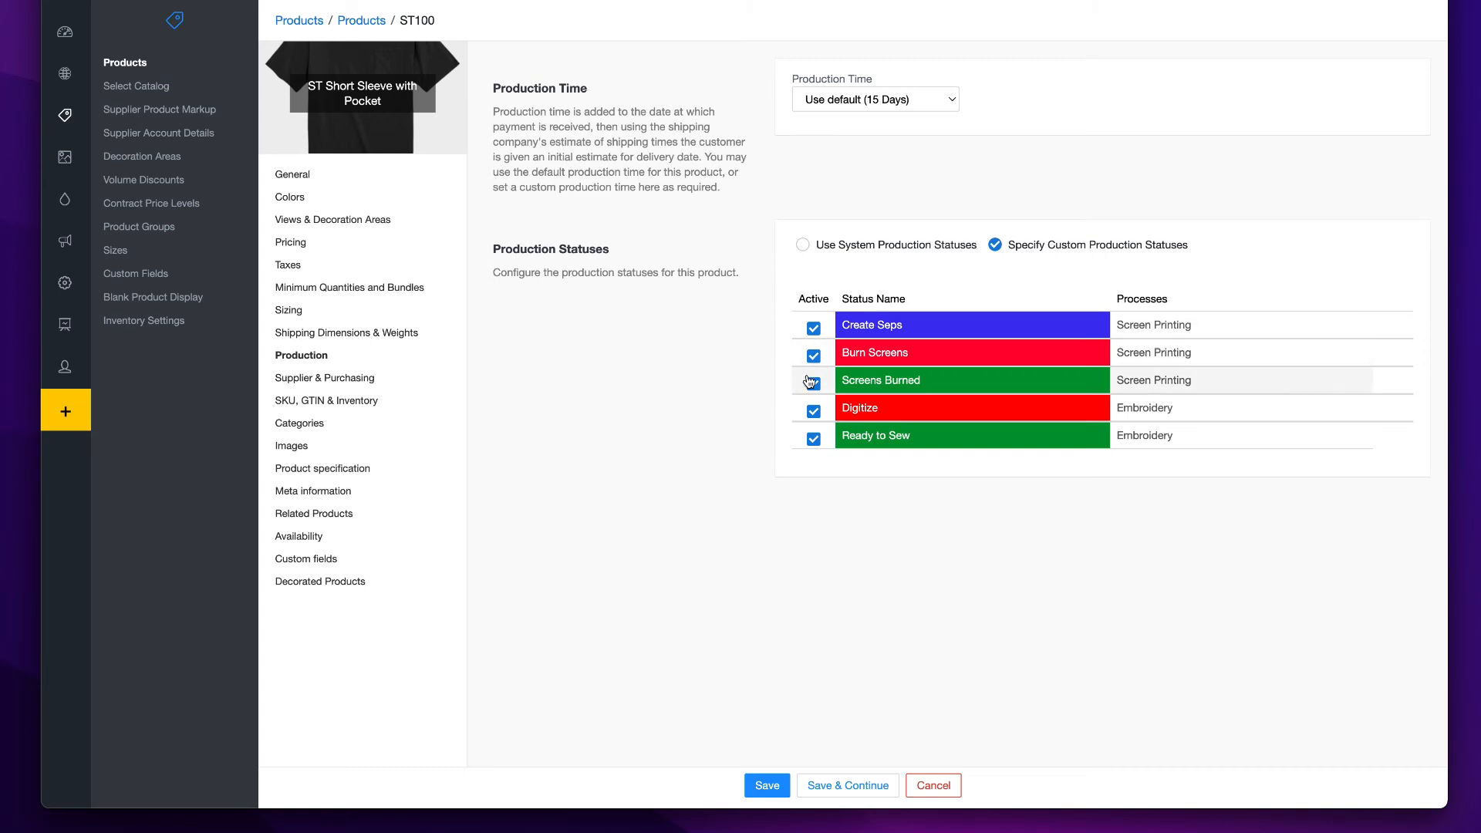
left_click(813, 410)
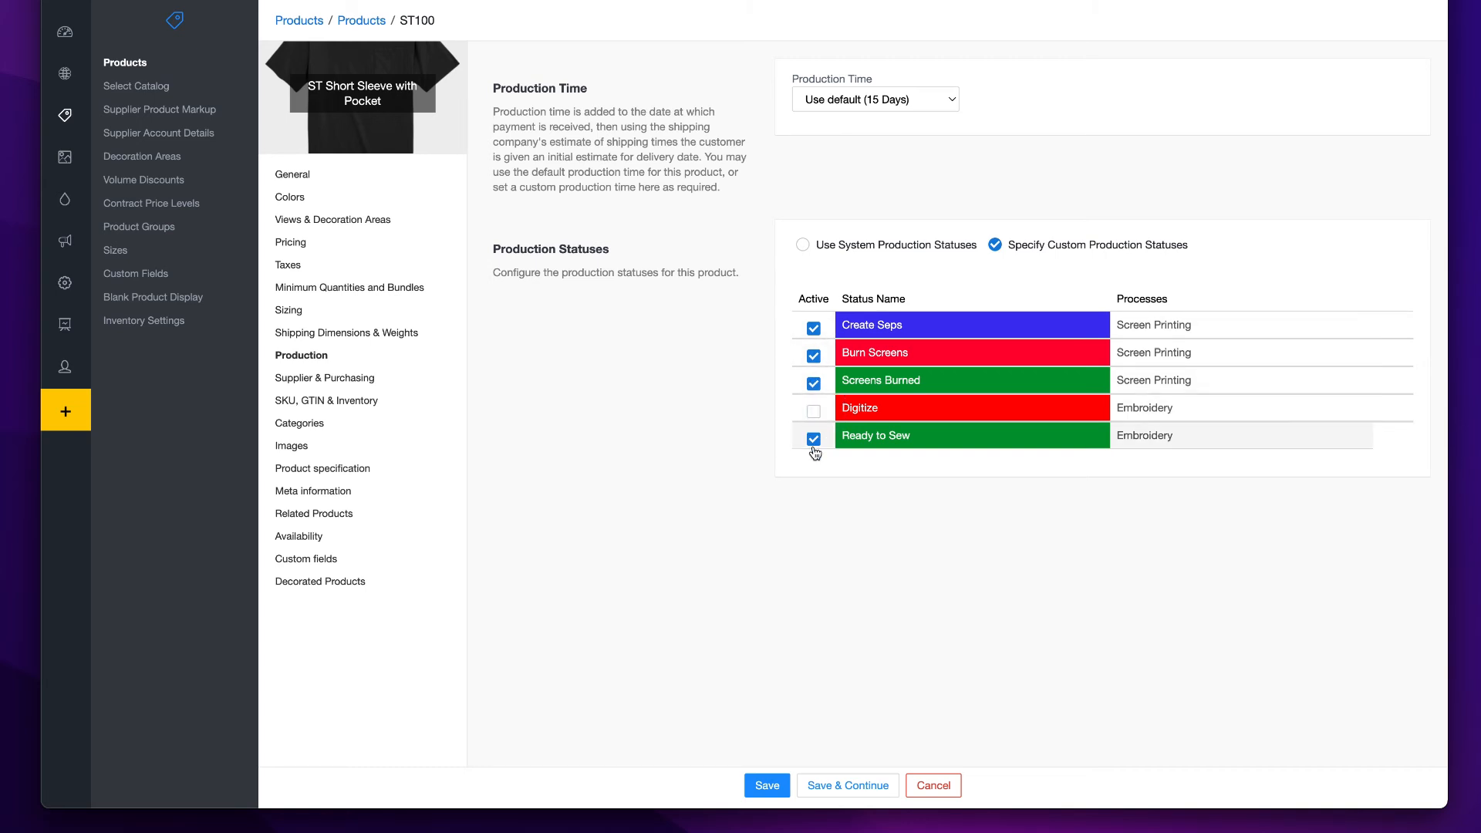
left_click(813, 442)
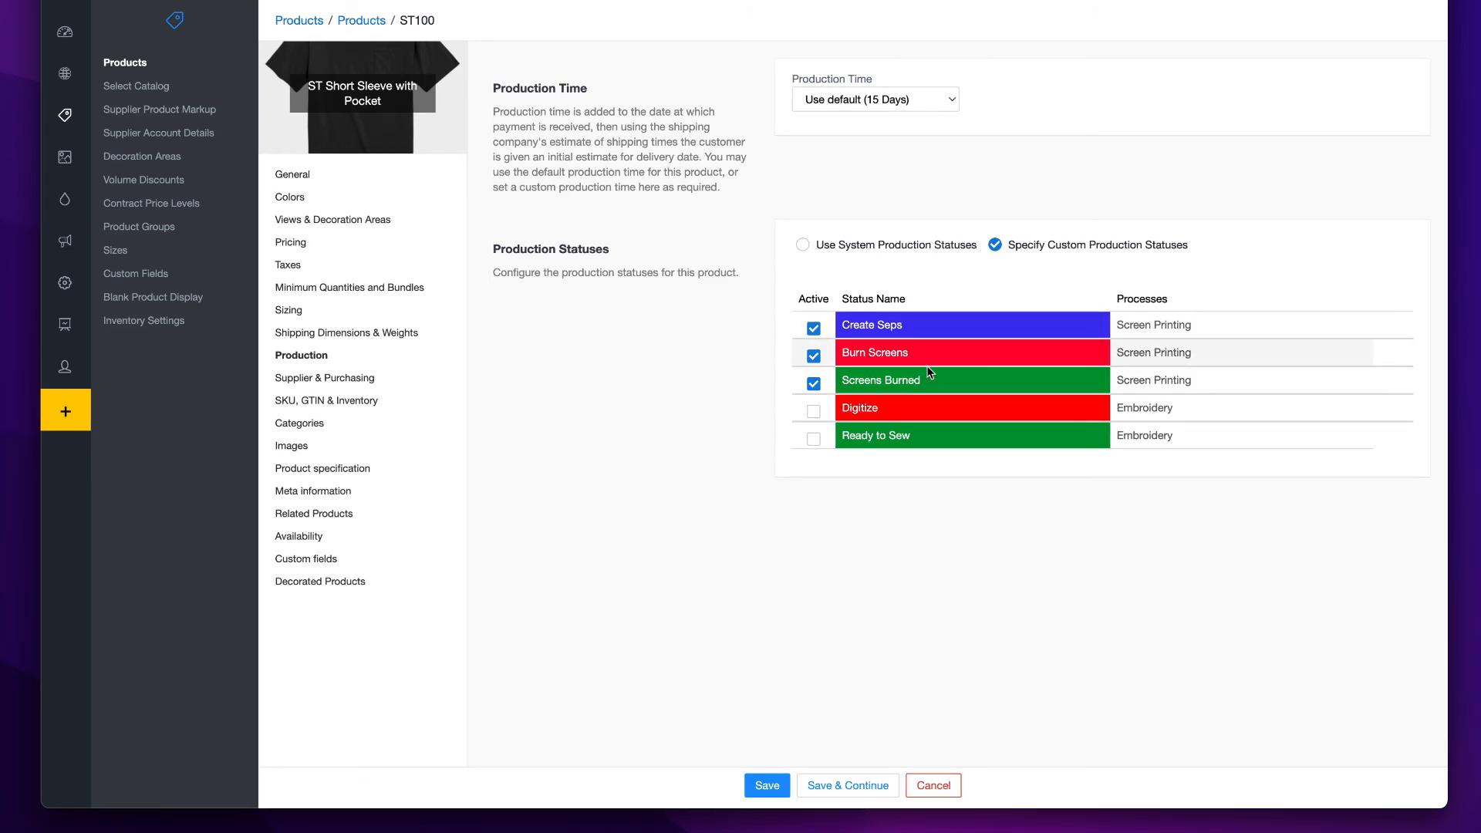
- Enter SKU code SS100-BLK-01 for the Black XS item, using the black SKU from the color spreadsheet
left_click(319, 382)
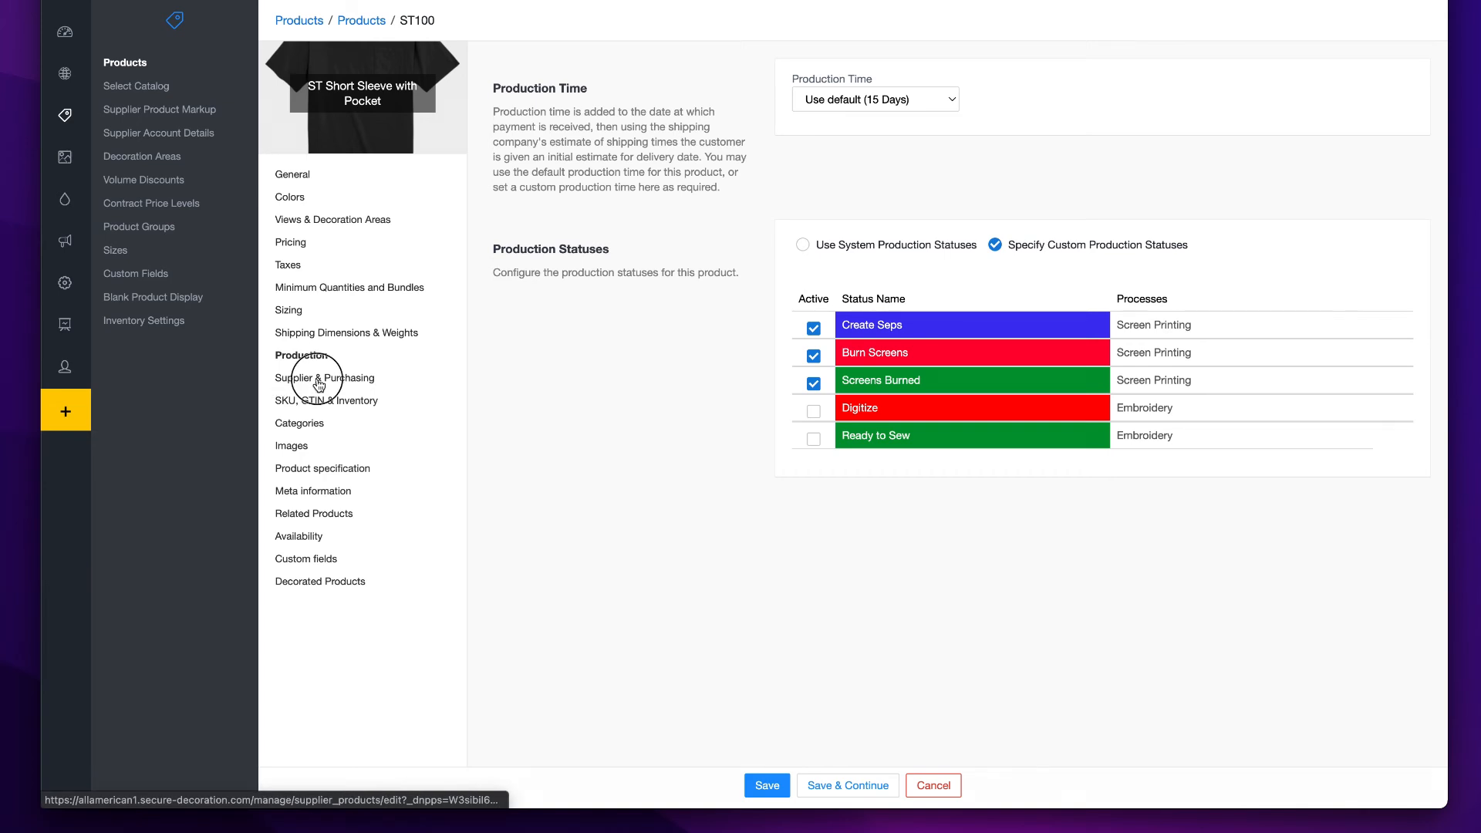
left_click(332, 401)
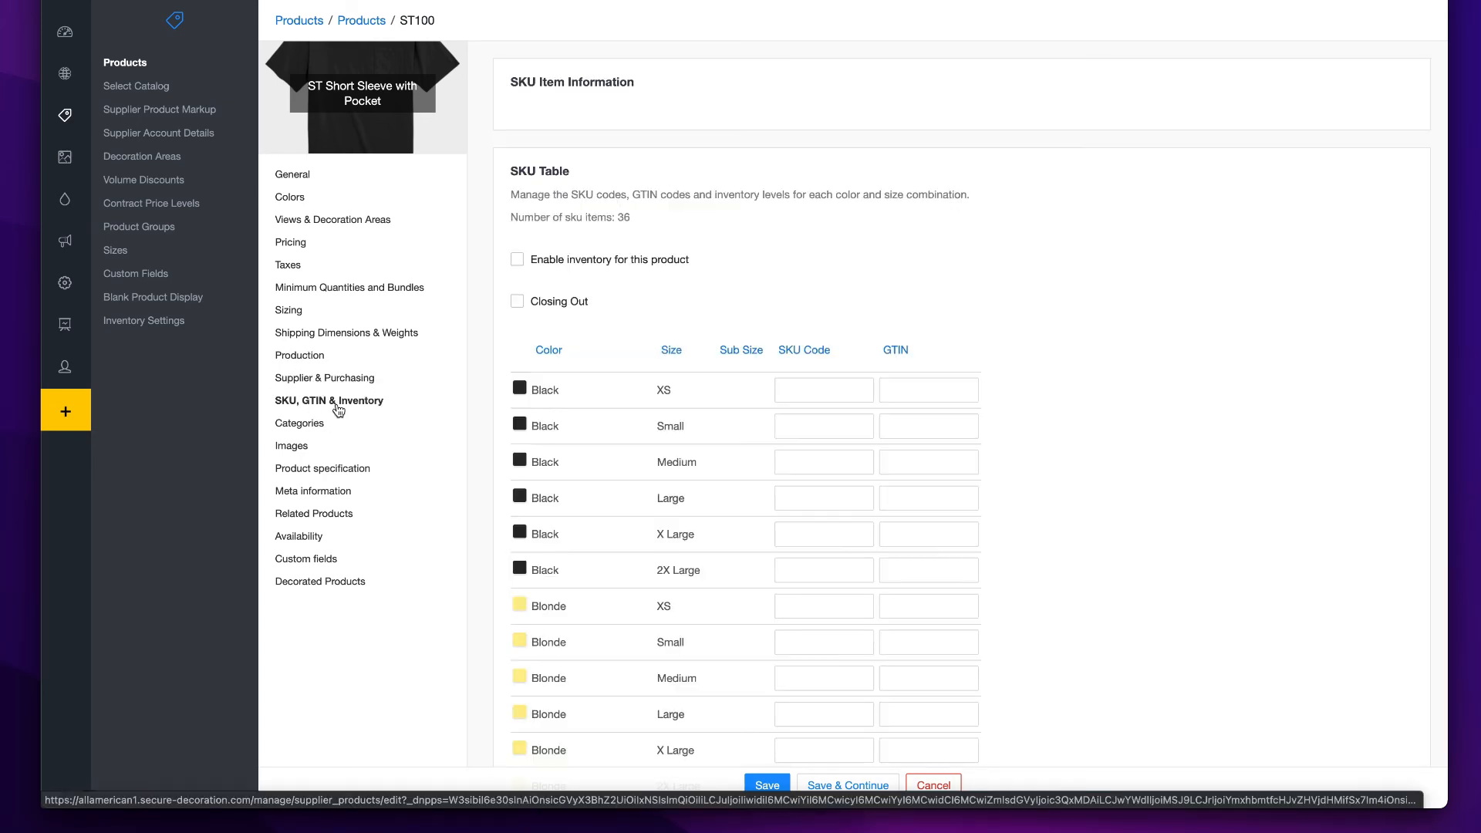
scroll(962, 344, "down", 5)
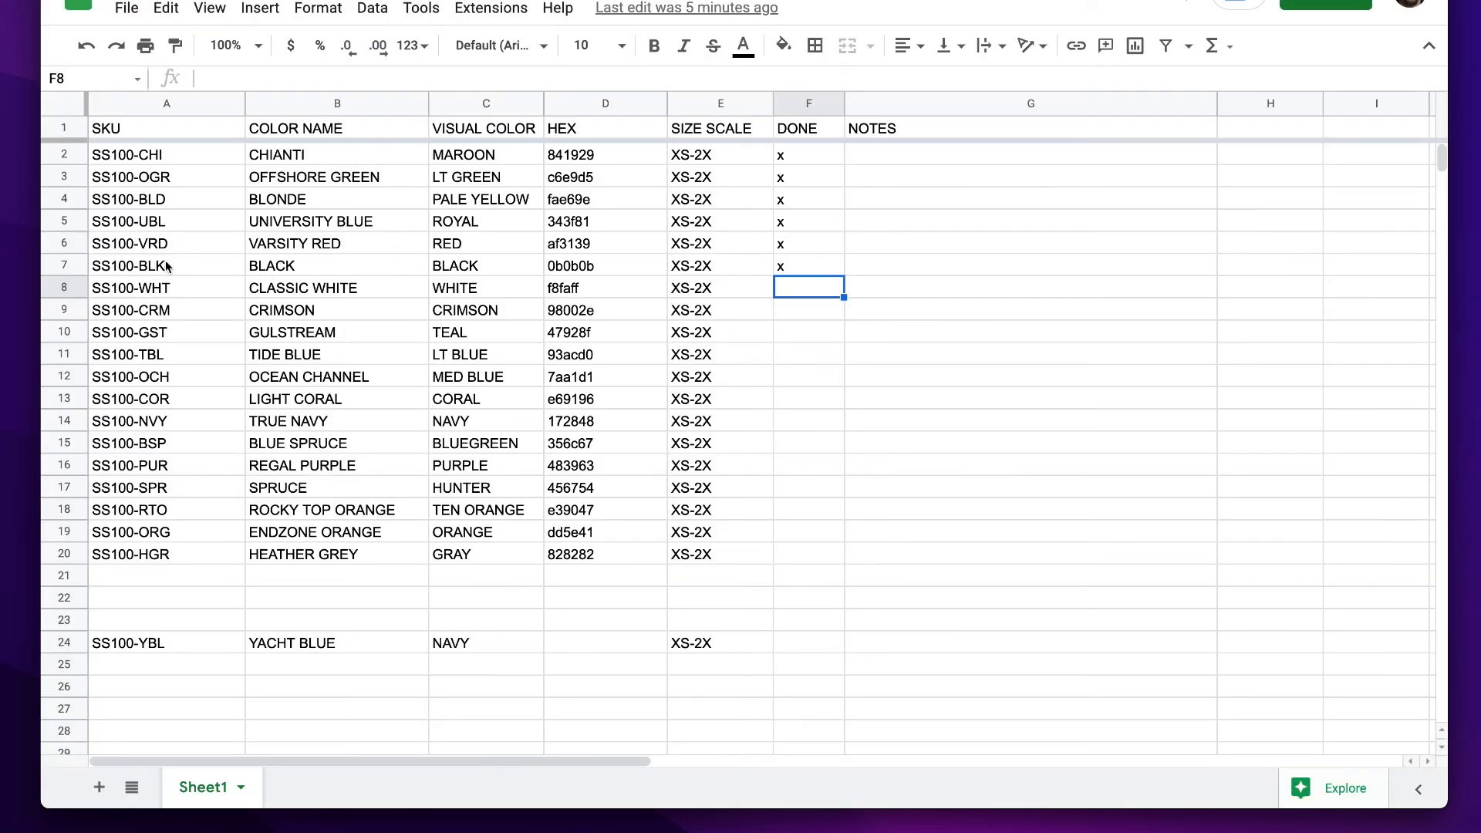
left_click(147, 272)
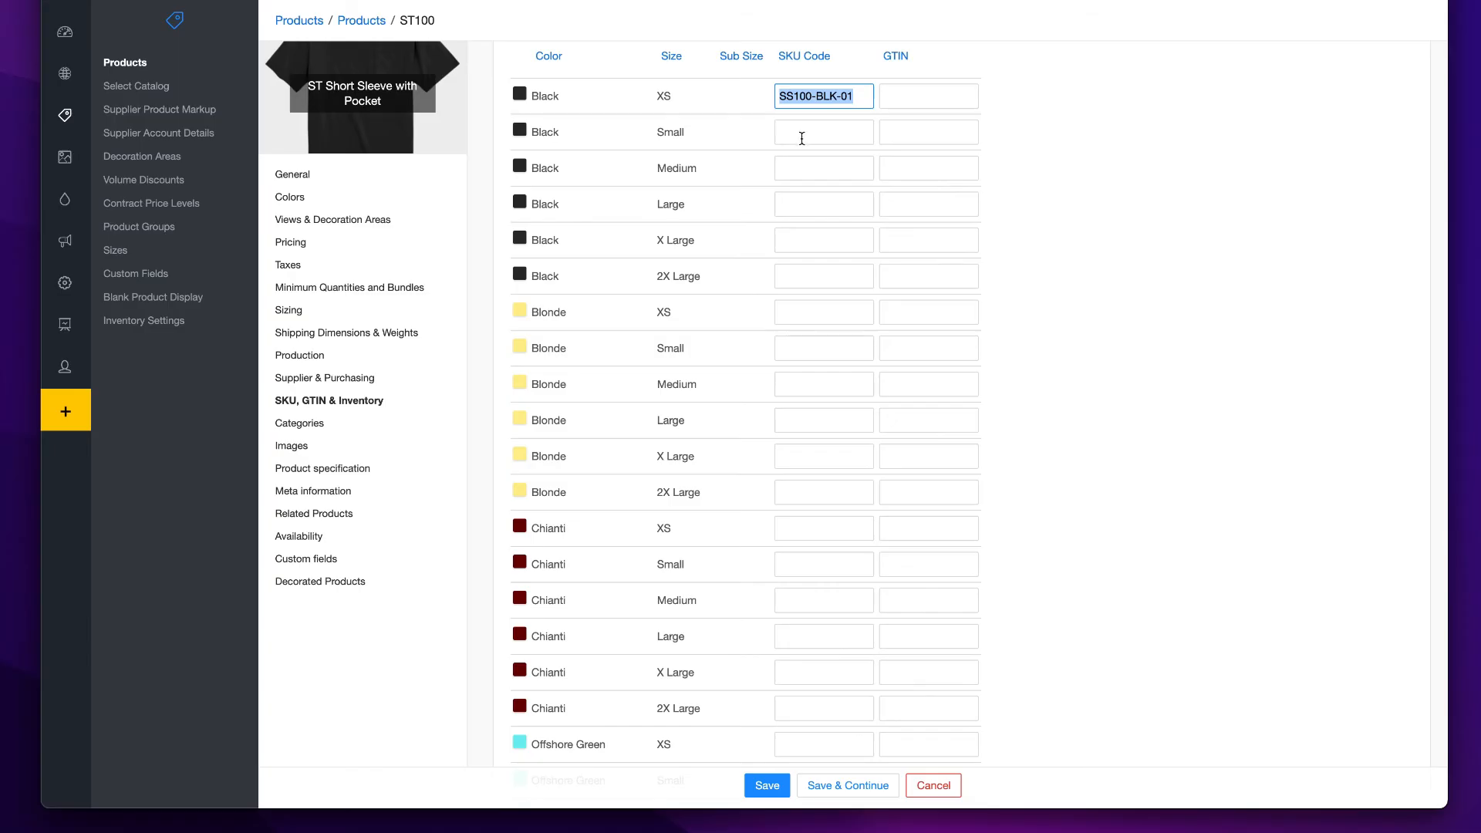
- Fill in SKU code SS100-BLK-01 for the remaining Black sizes in the SKU table
left_click(801, 136)
type("SS100-BLK-01")
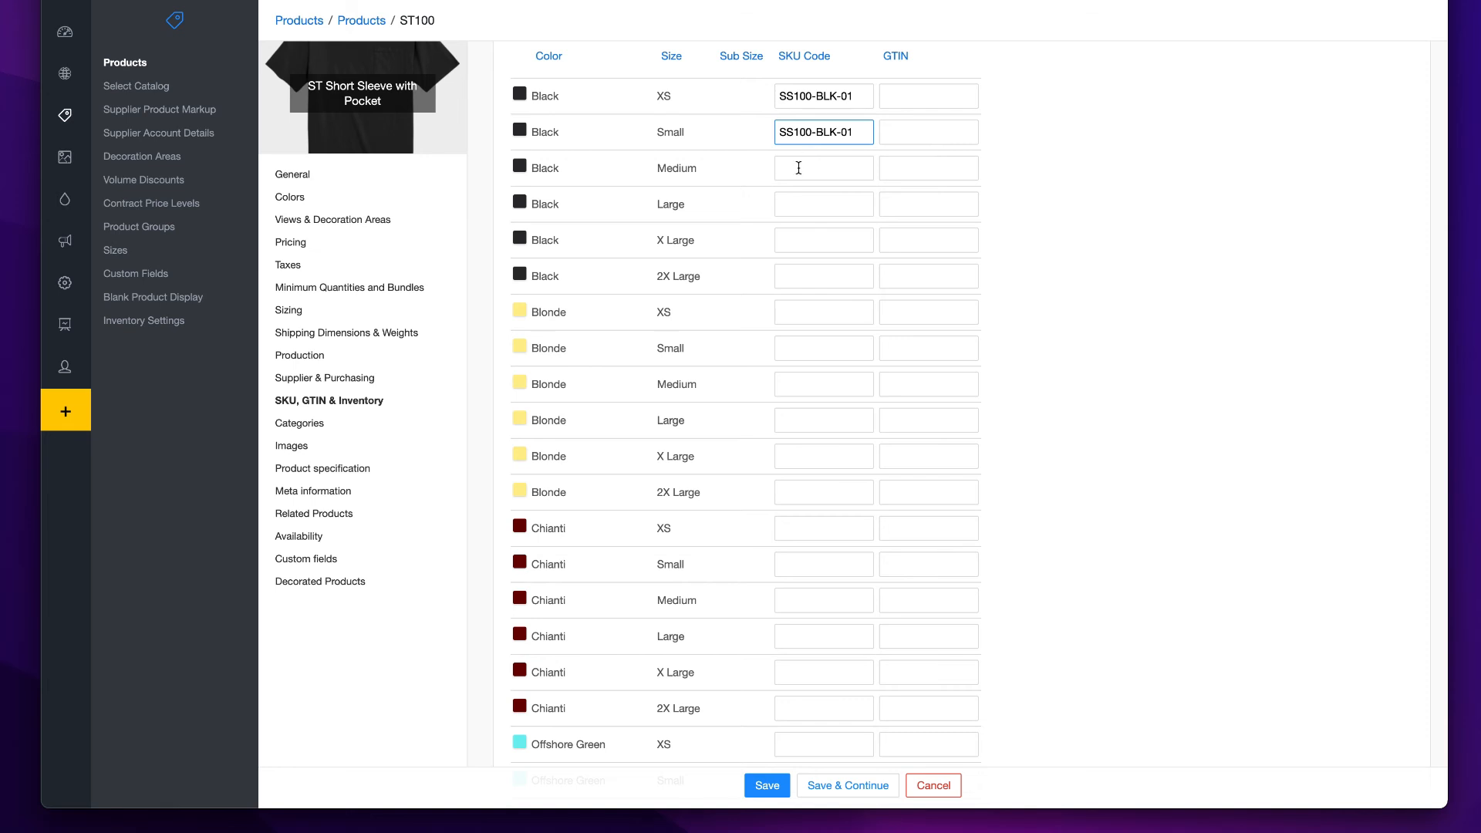
left_click(798, 167)
type("SS100-BLK-01")
left_click(795, 204)
type("SS100-BLK-01")
left_click(799, 238)
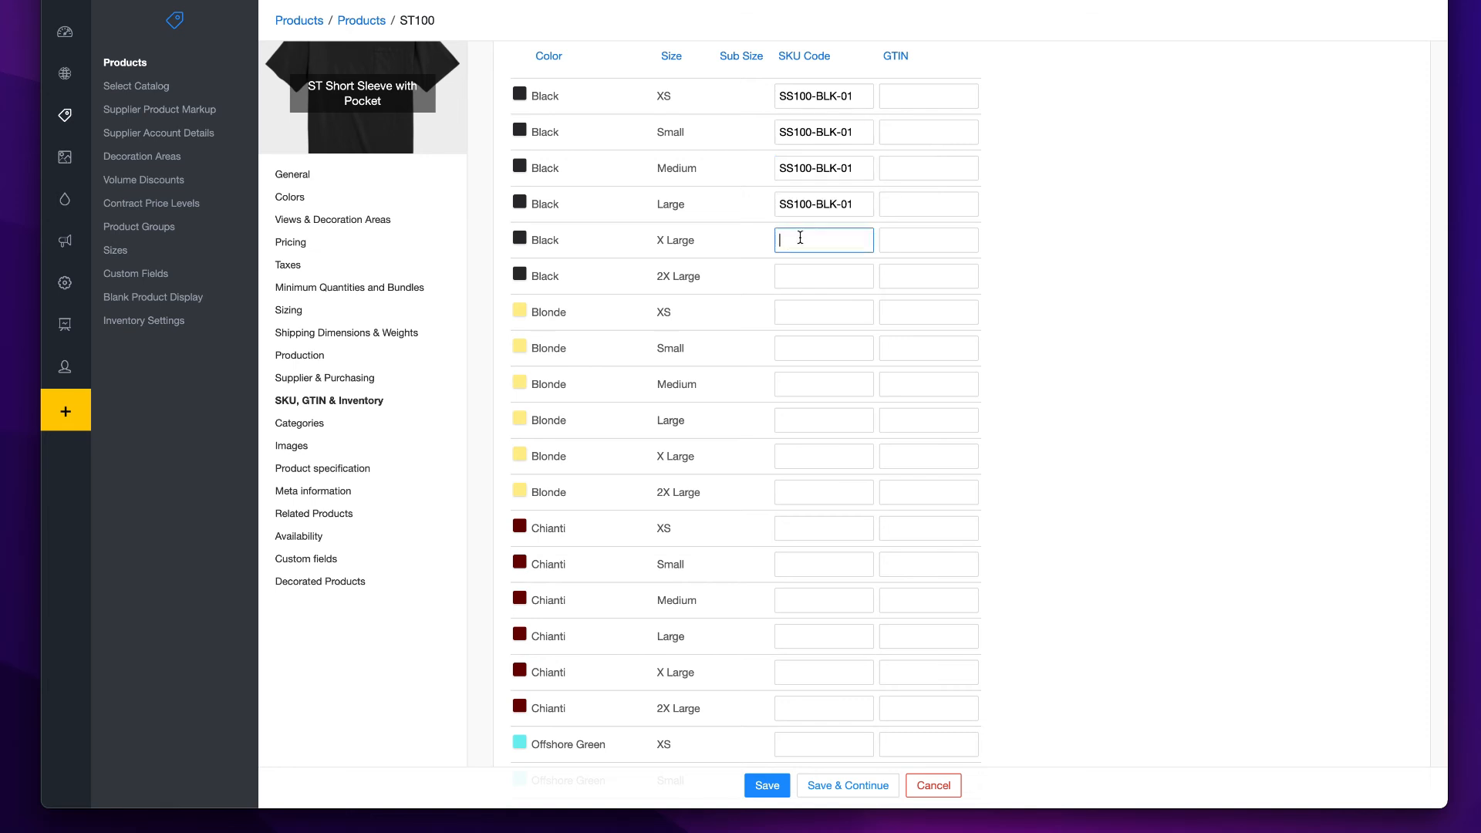
type("SS100-BLK-01")
left_click(793, 278)
scroll(792, 278, "down", 10)
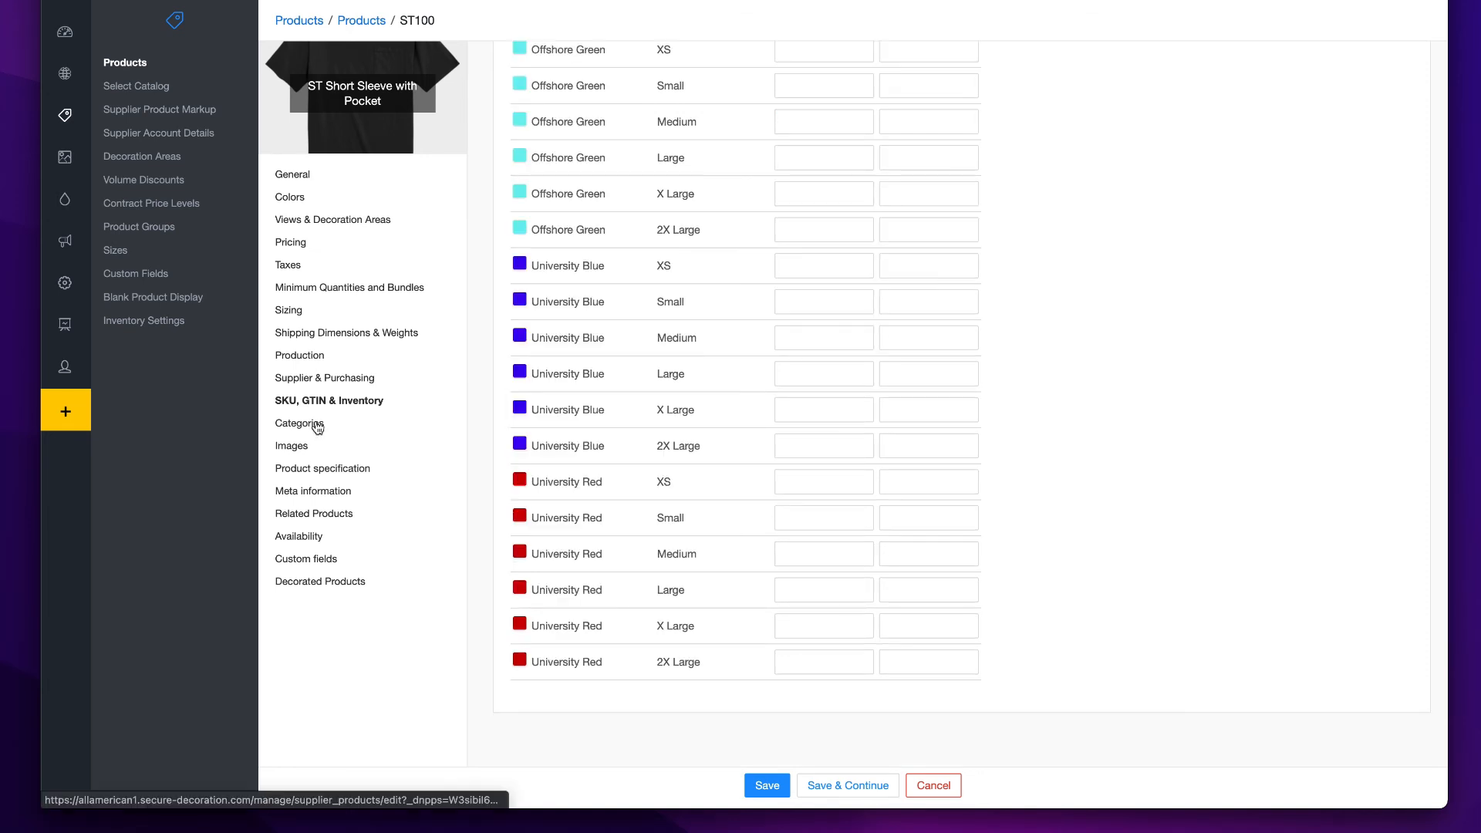
- Review the product's categories, images, product specification, meta information, related products and availability settings
left_click(315, 426)
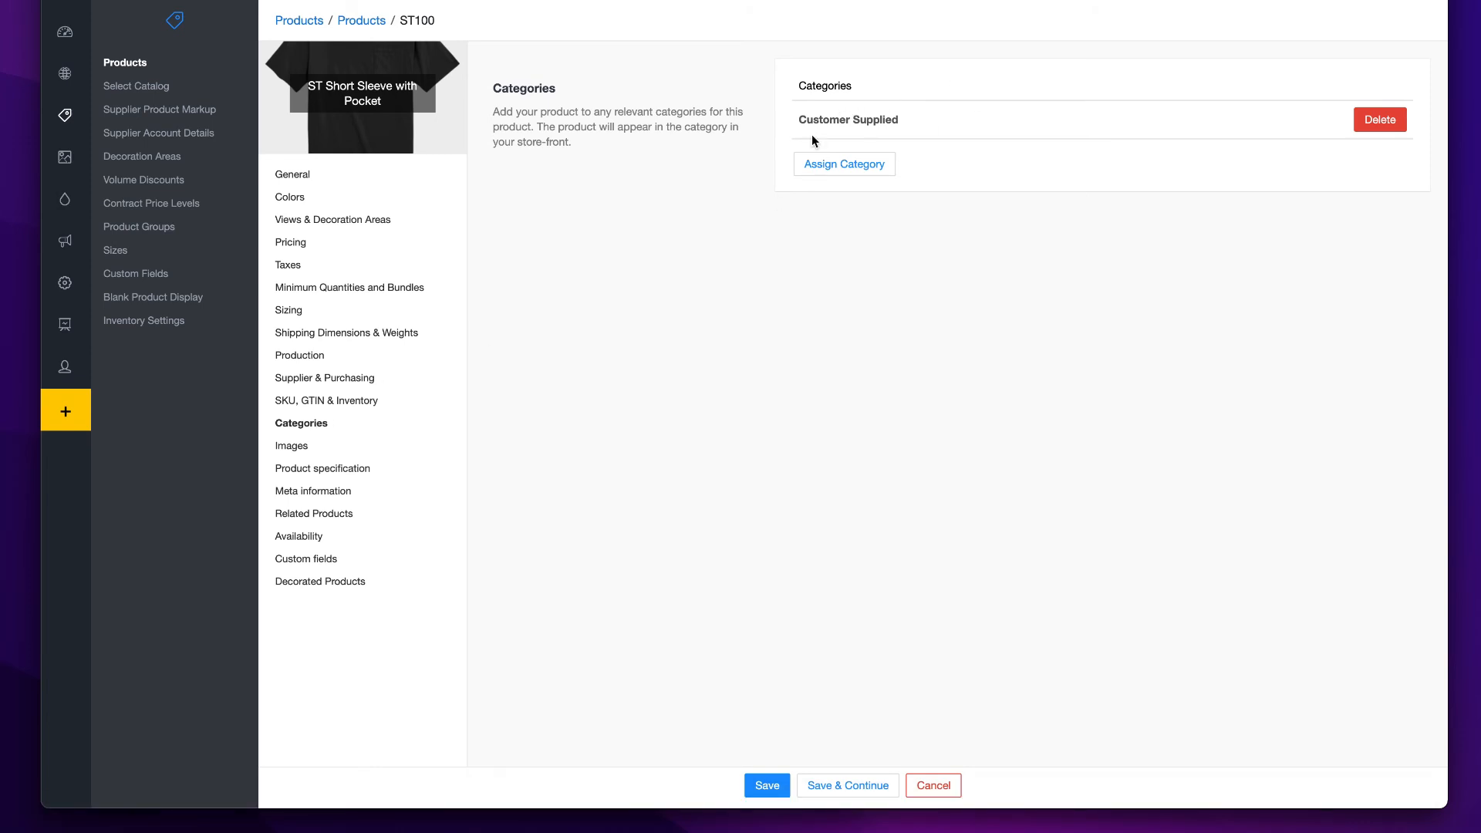
left_click(300, 451)
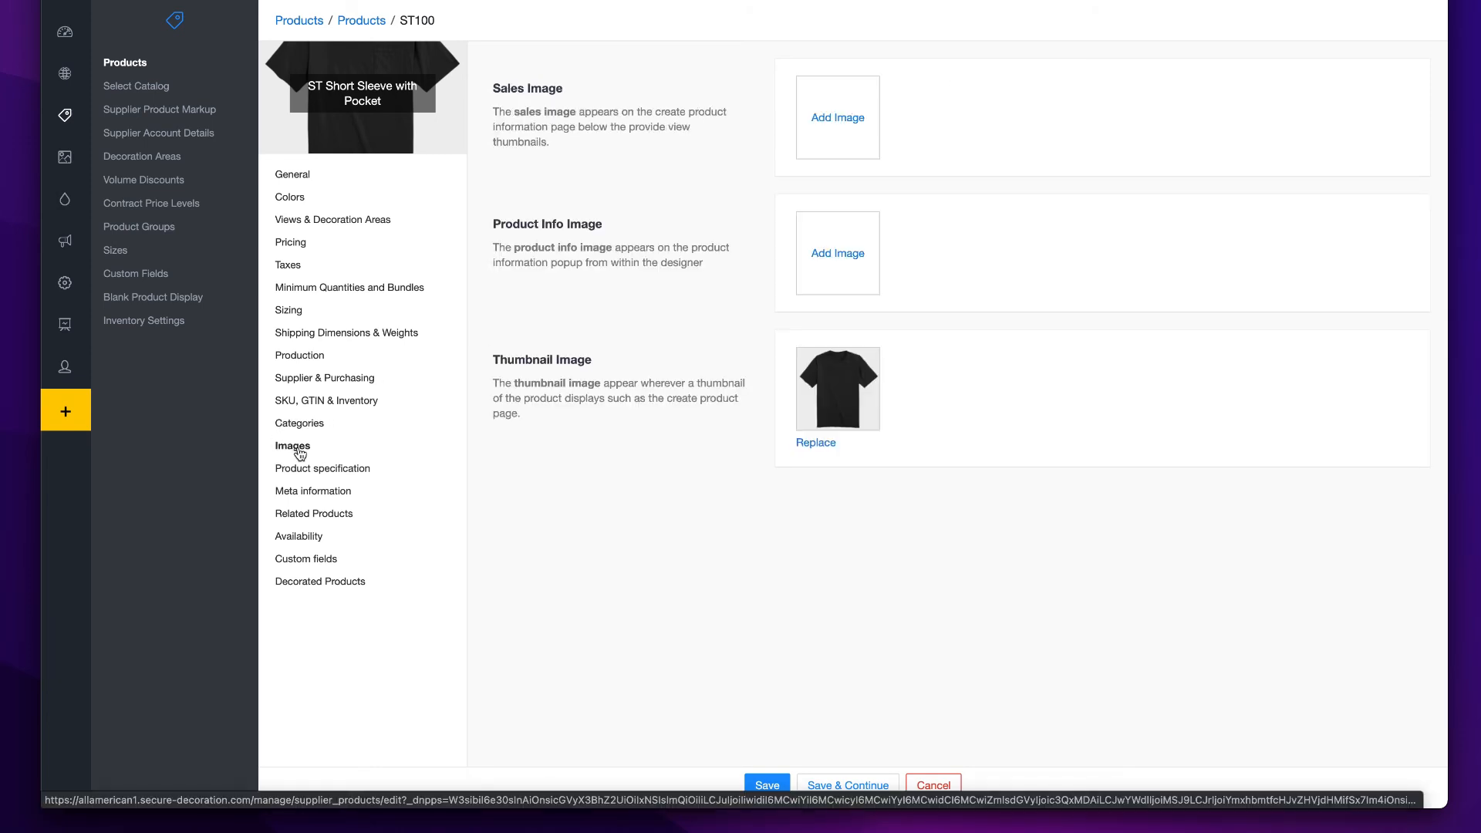
left_click(307, 470)
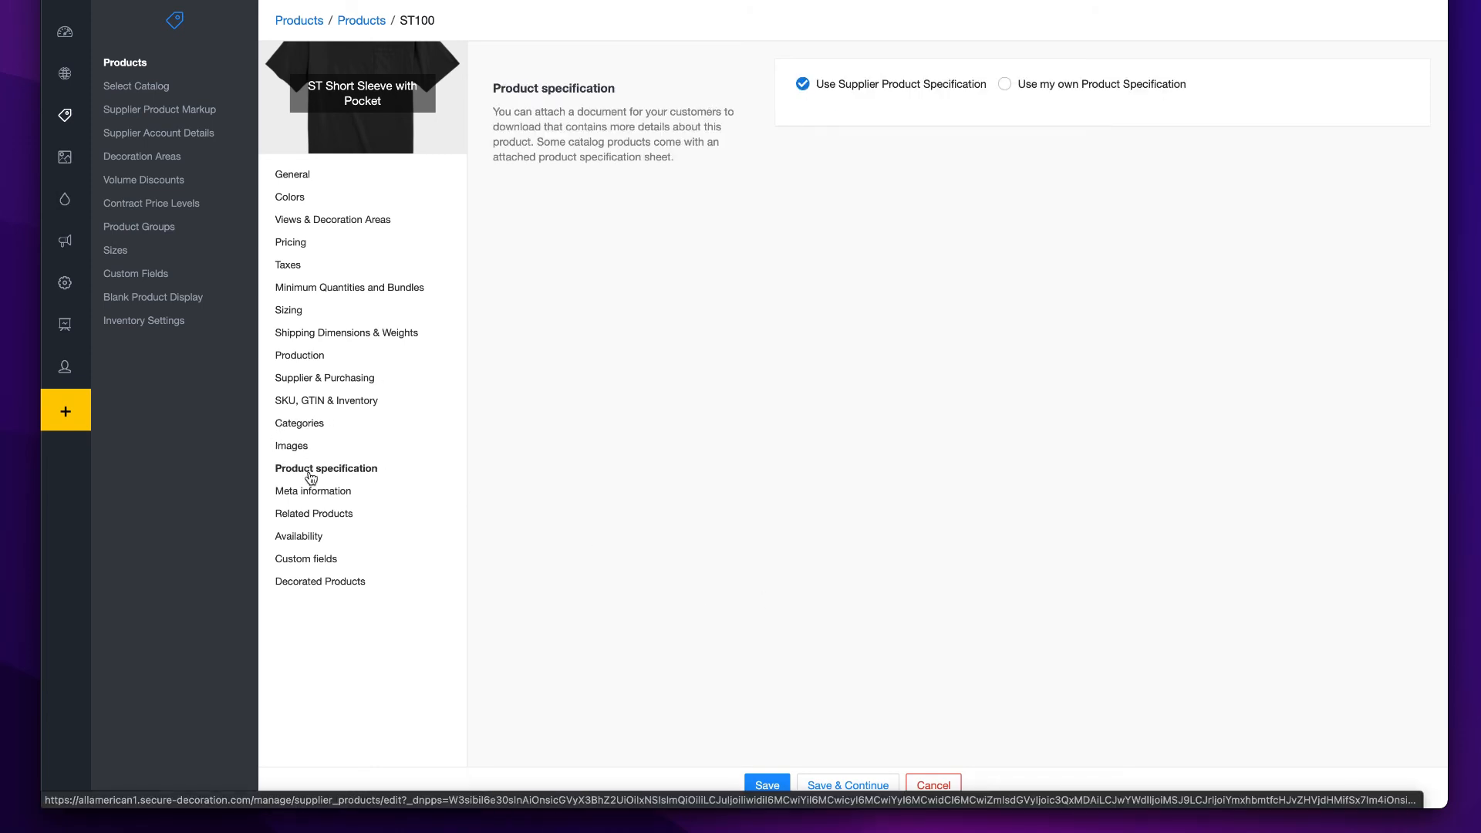
left_click(311, 490)
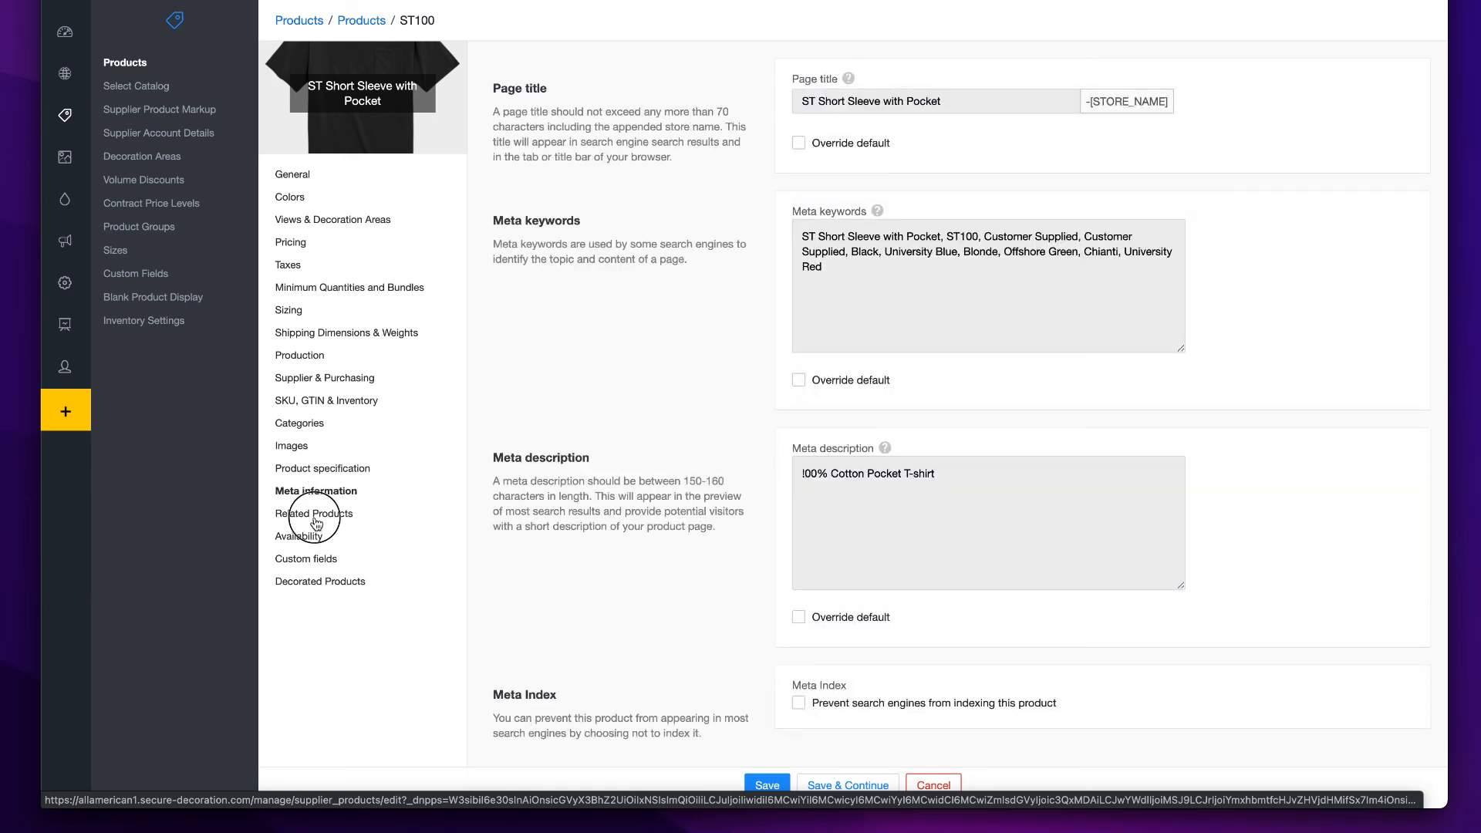
left_click(313, 515)
left_click(300, 537)
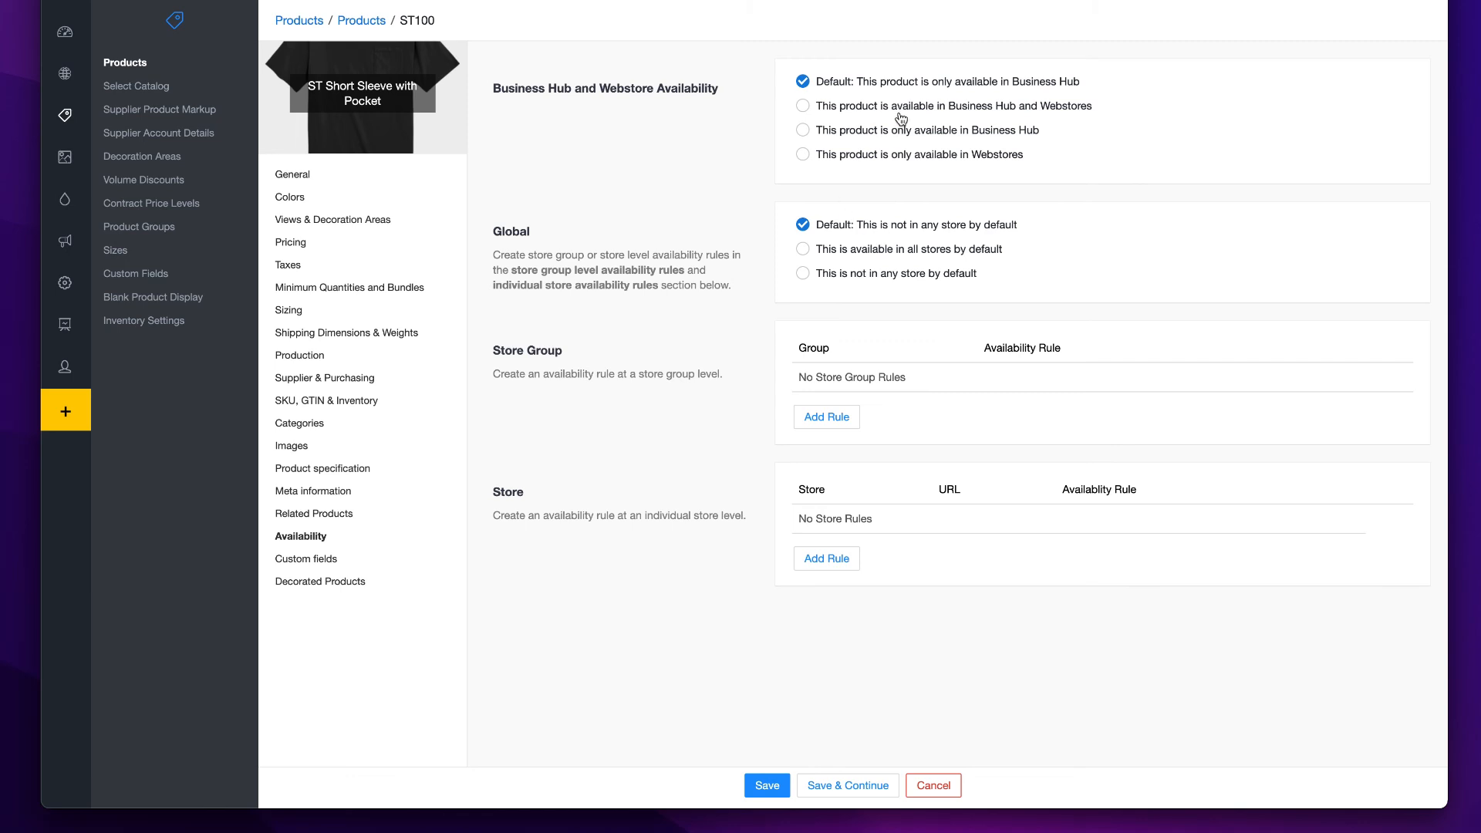
- Specify custom fields for the product, turn on Product Finishing and Fold, Bag and Size Label, and save the product
left_click(308, 565)
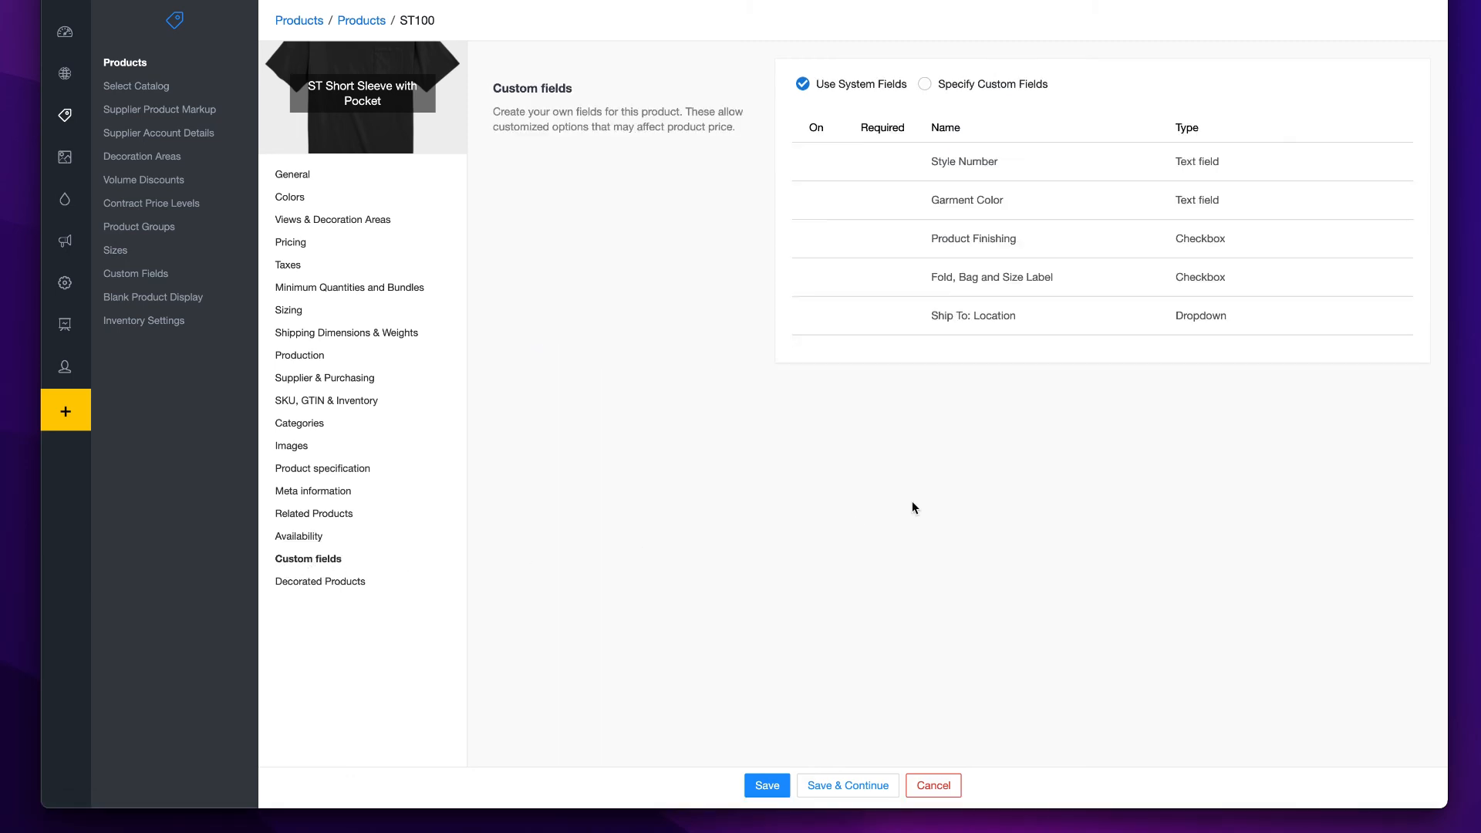
left_click(924, 83)
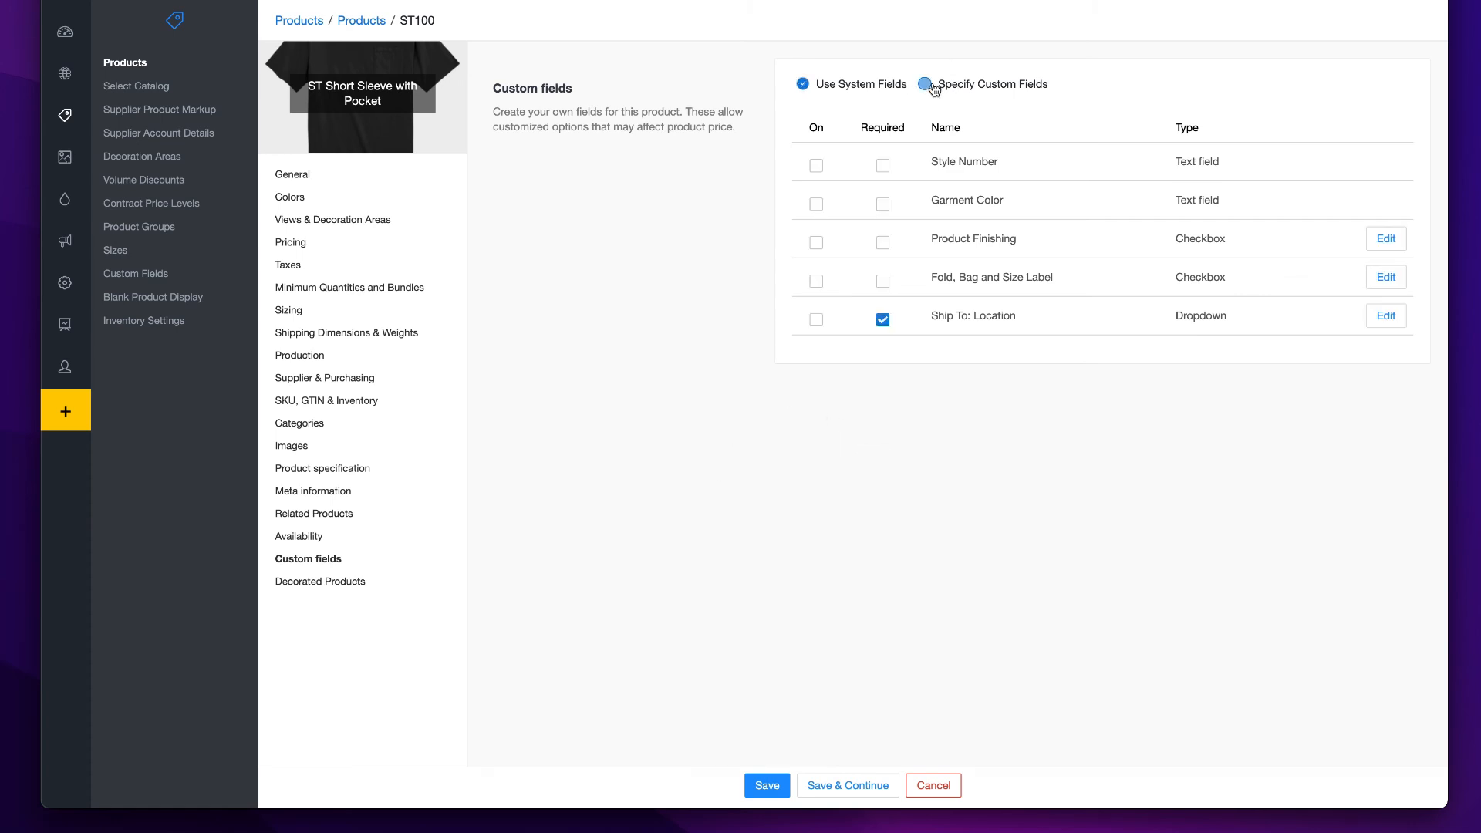
left_click(816, 281)
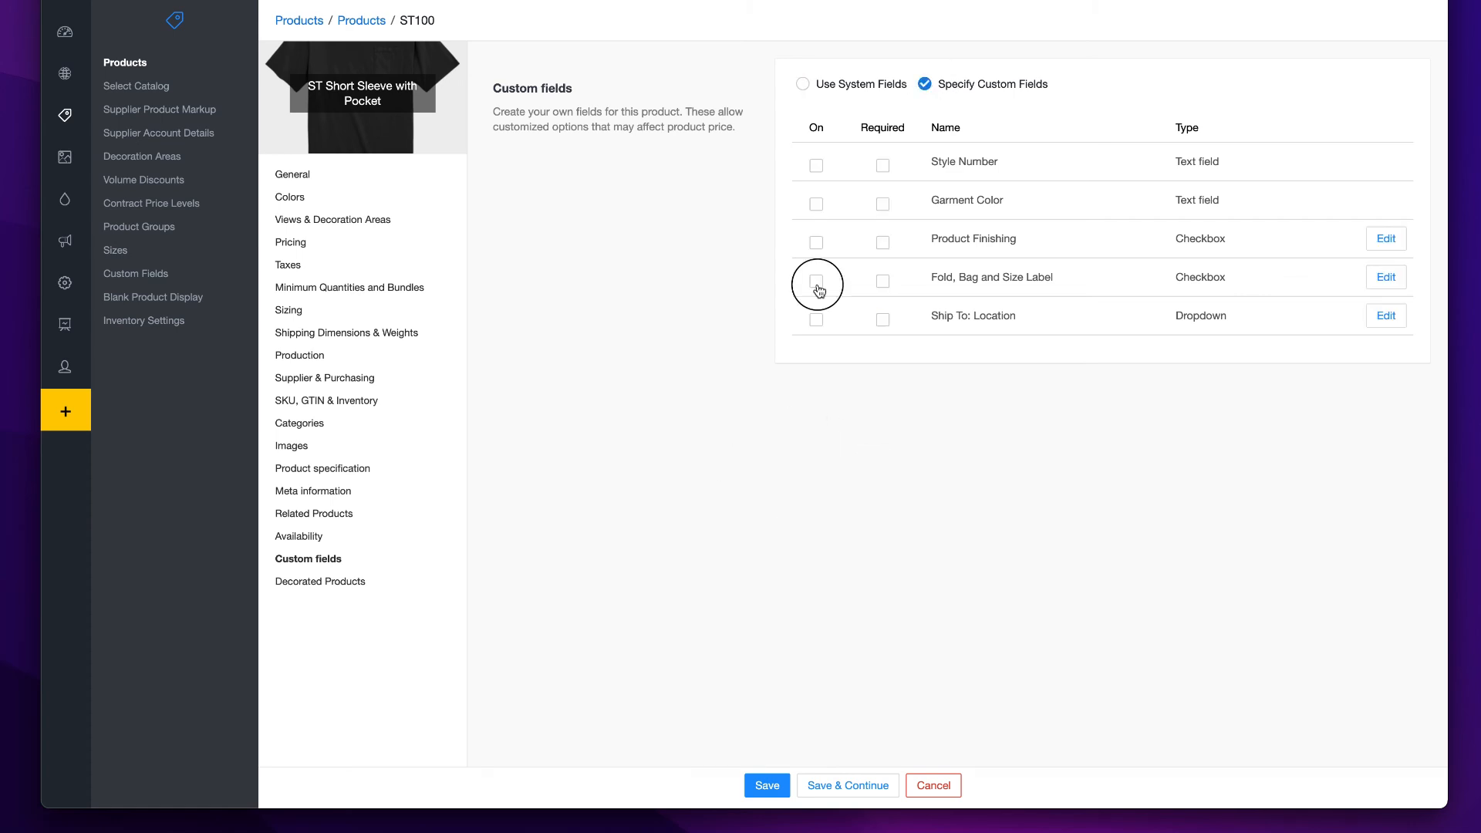
left_click(816, 243)
left_click(338, 582)
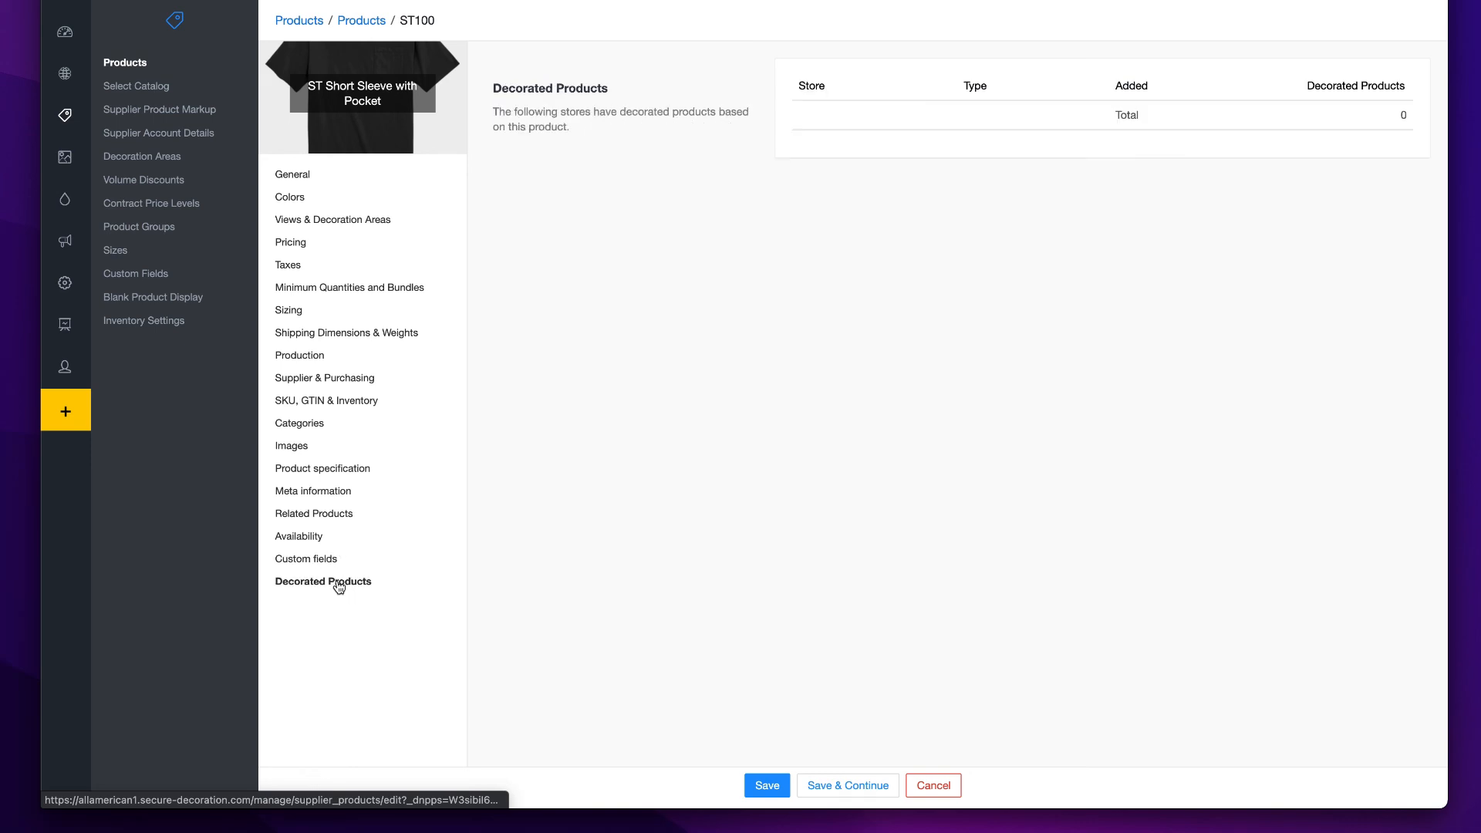
left_click(848, 784)
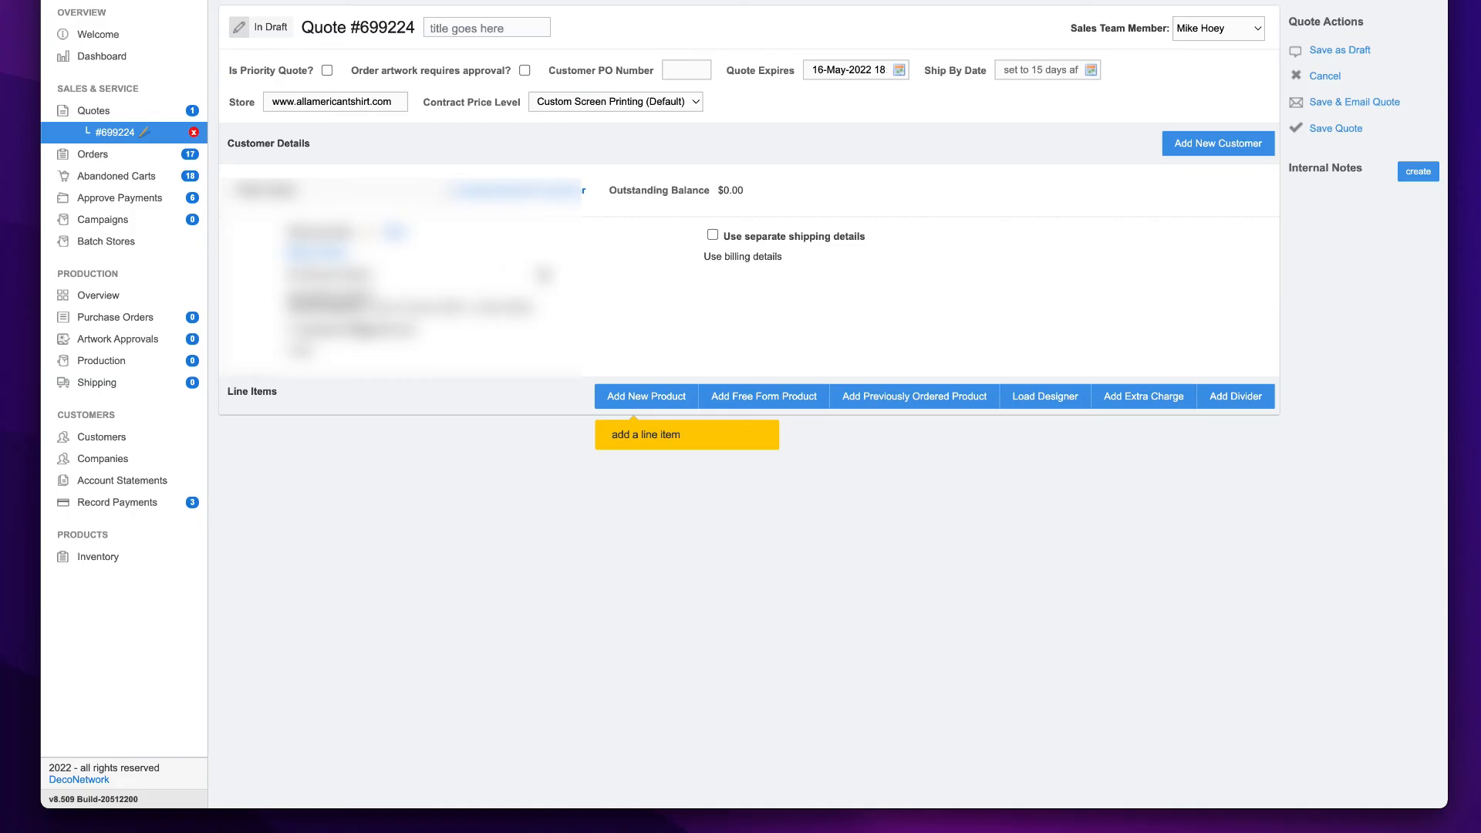
- Add ST100 ST Short Sleeve with Pocket from the Customer Supplied category as a line item on the draft quote
left_click(640, 399)
type("JT10")
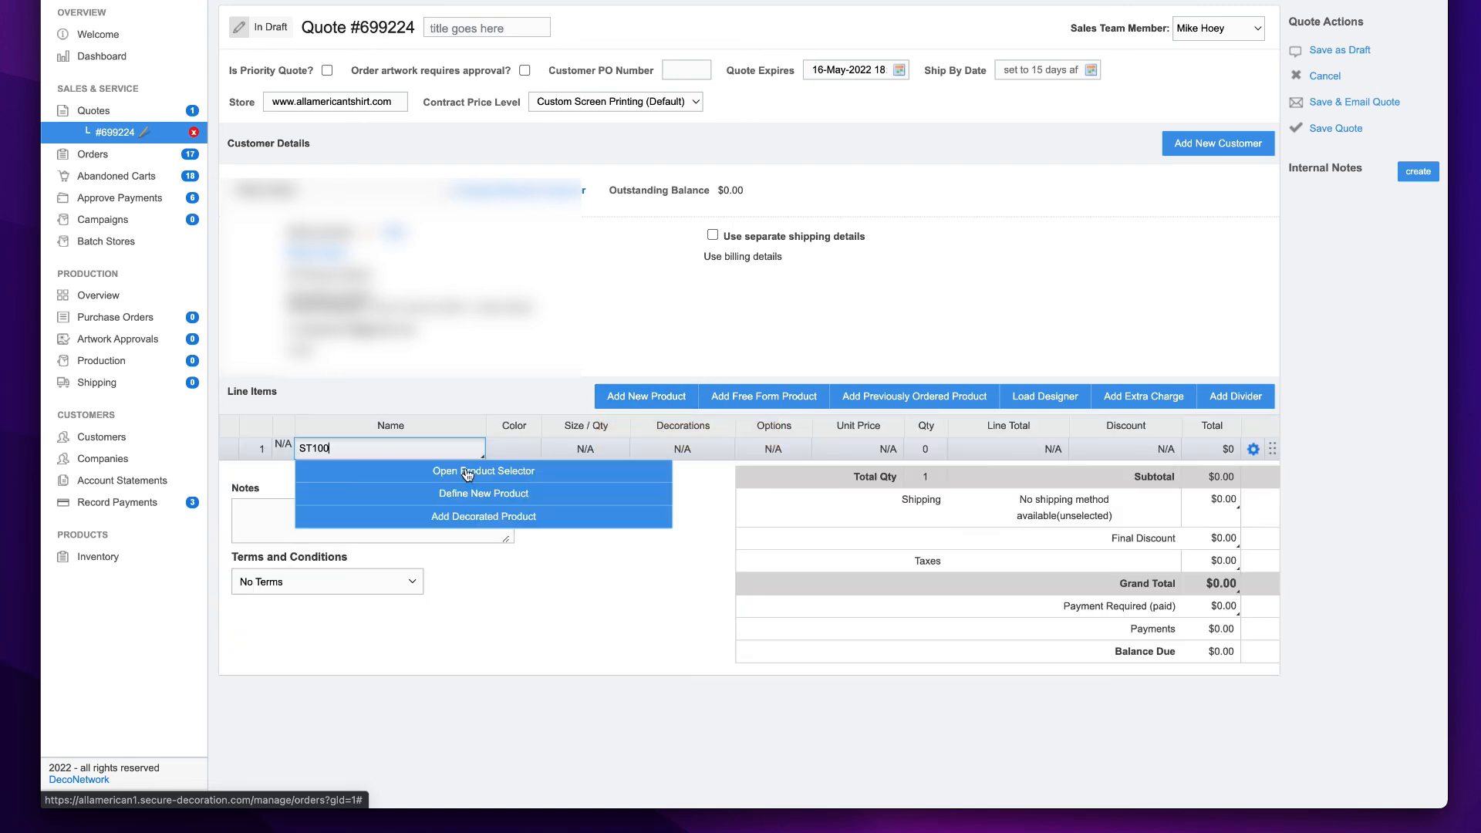
left_click(465, 473)
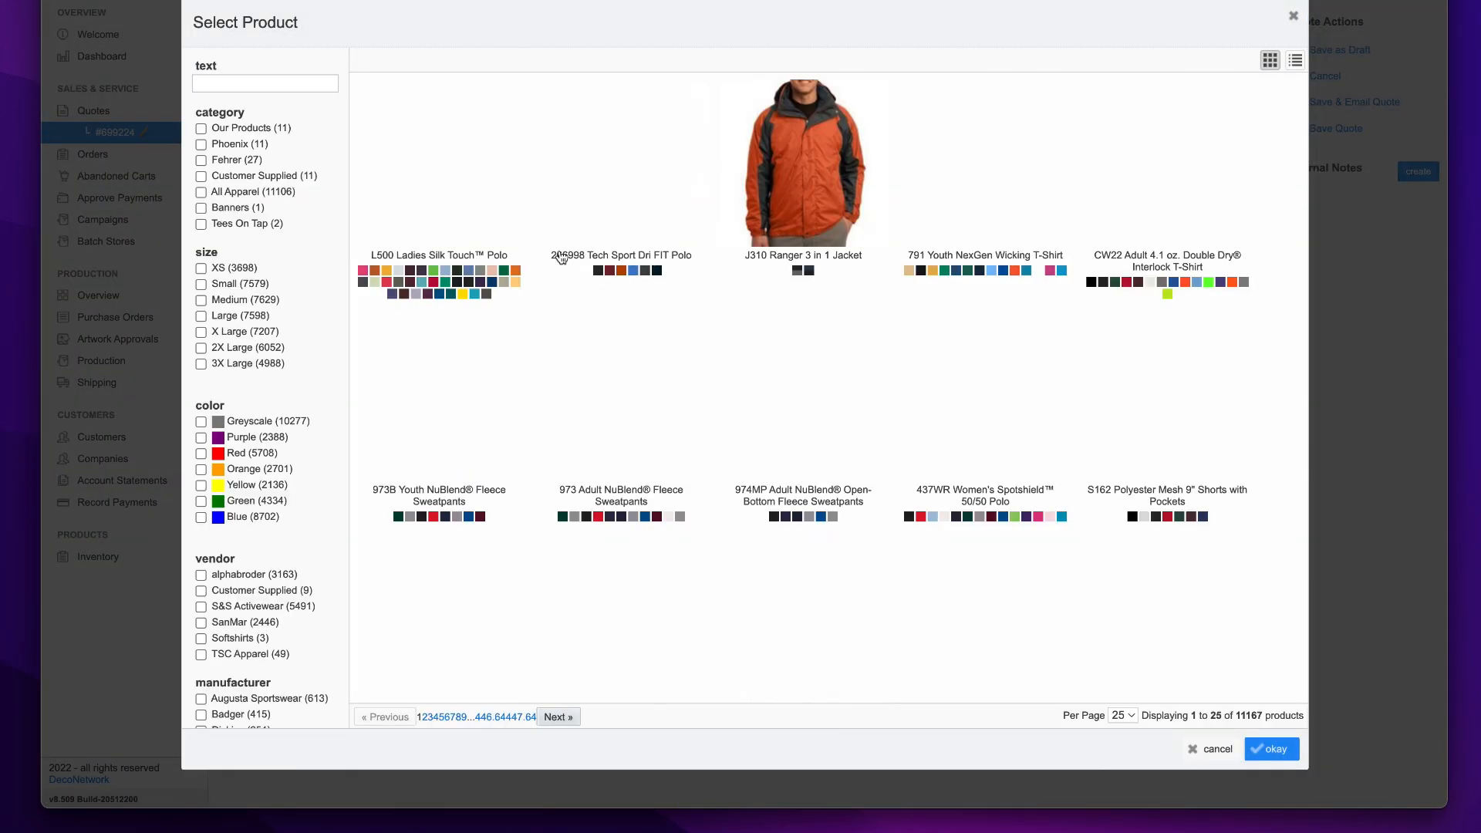
left_click(239, 179)
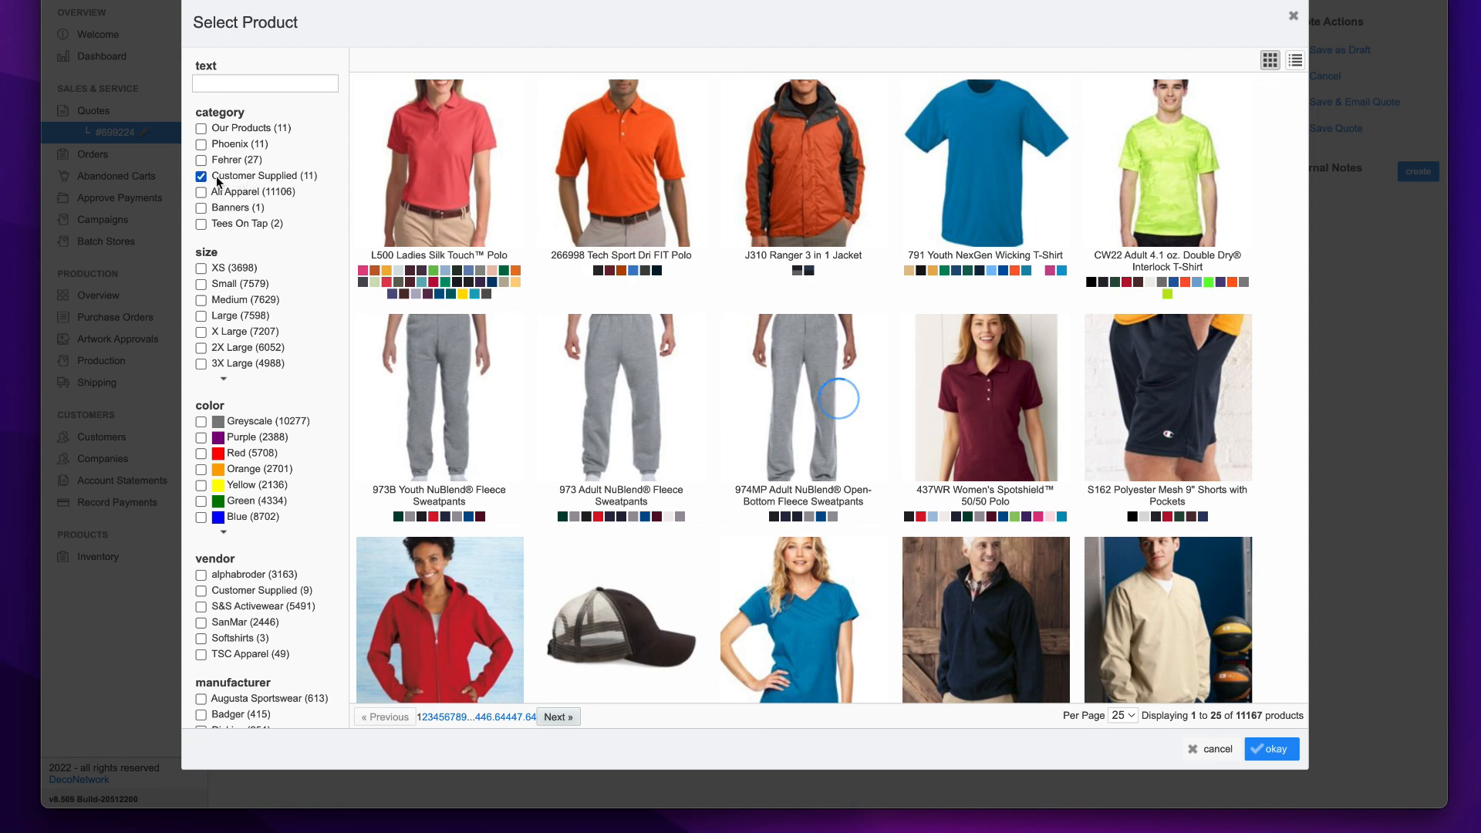
scroll(438, 591, "down", 2)
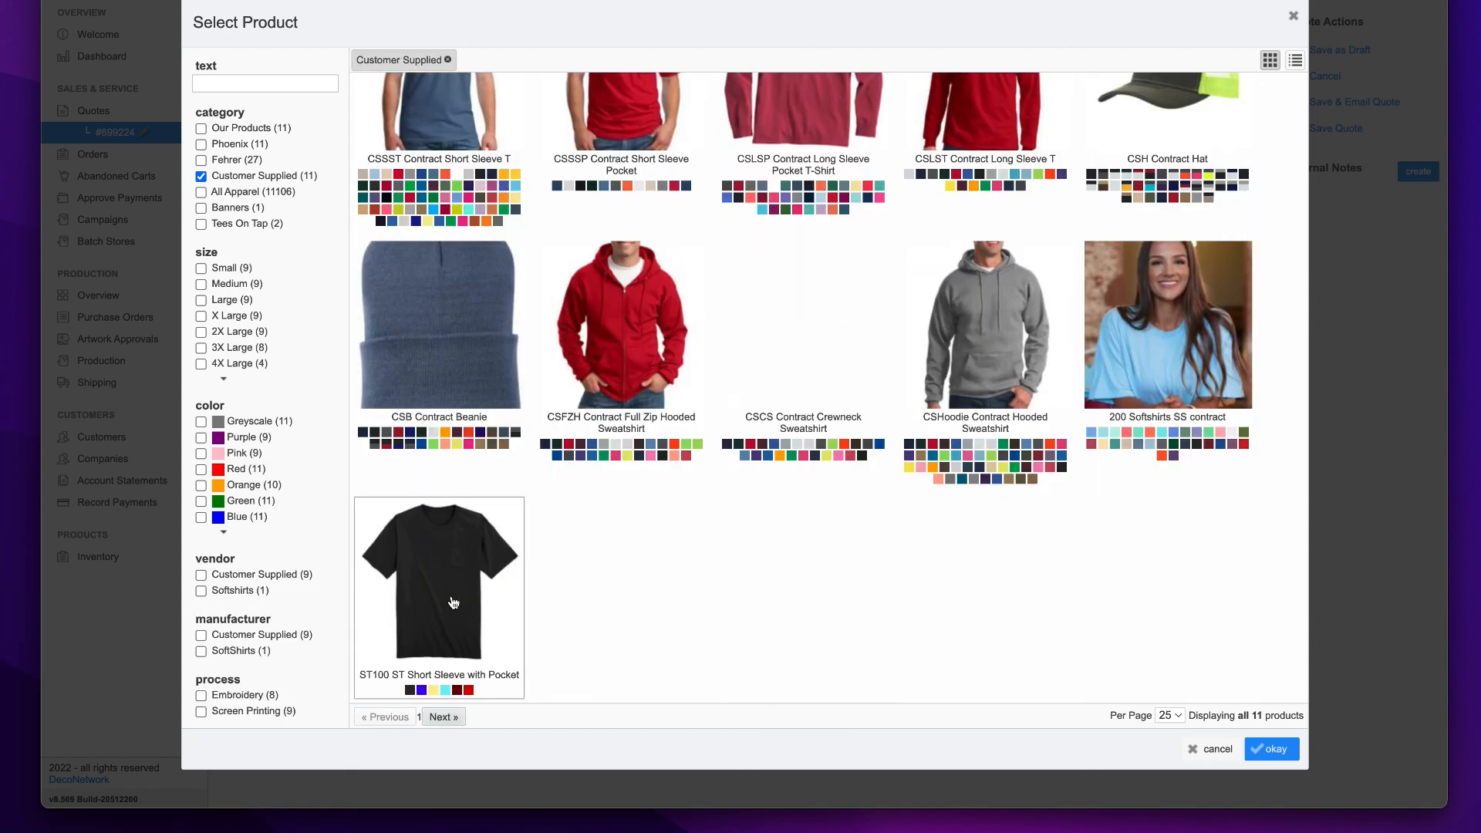
left_click(436, 588)
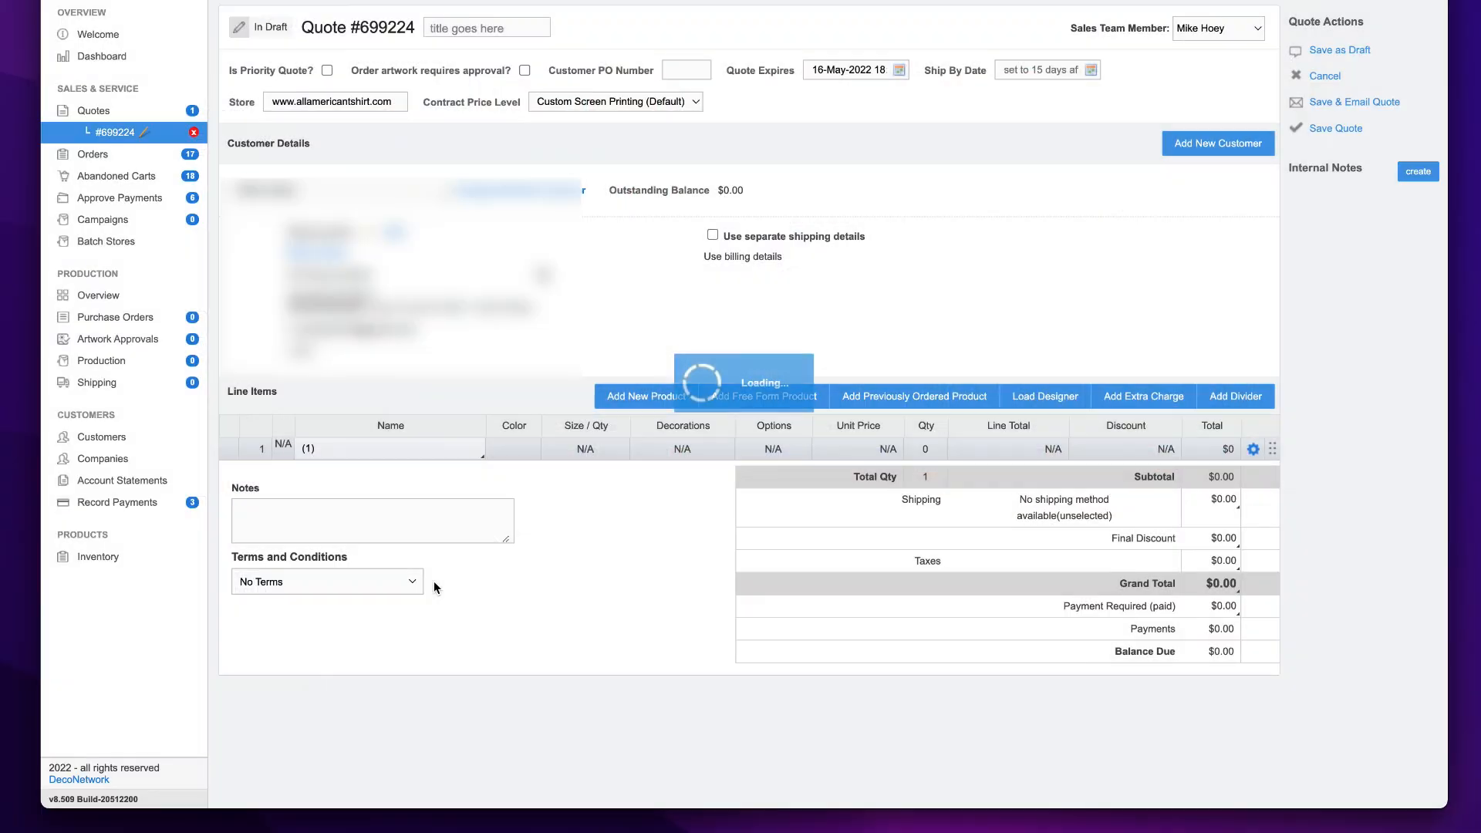
- Set the ST100 line item's color to University Red and check its size quantities and product finishing options
left_click(537, 454)
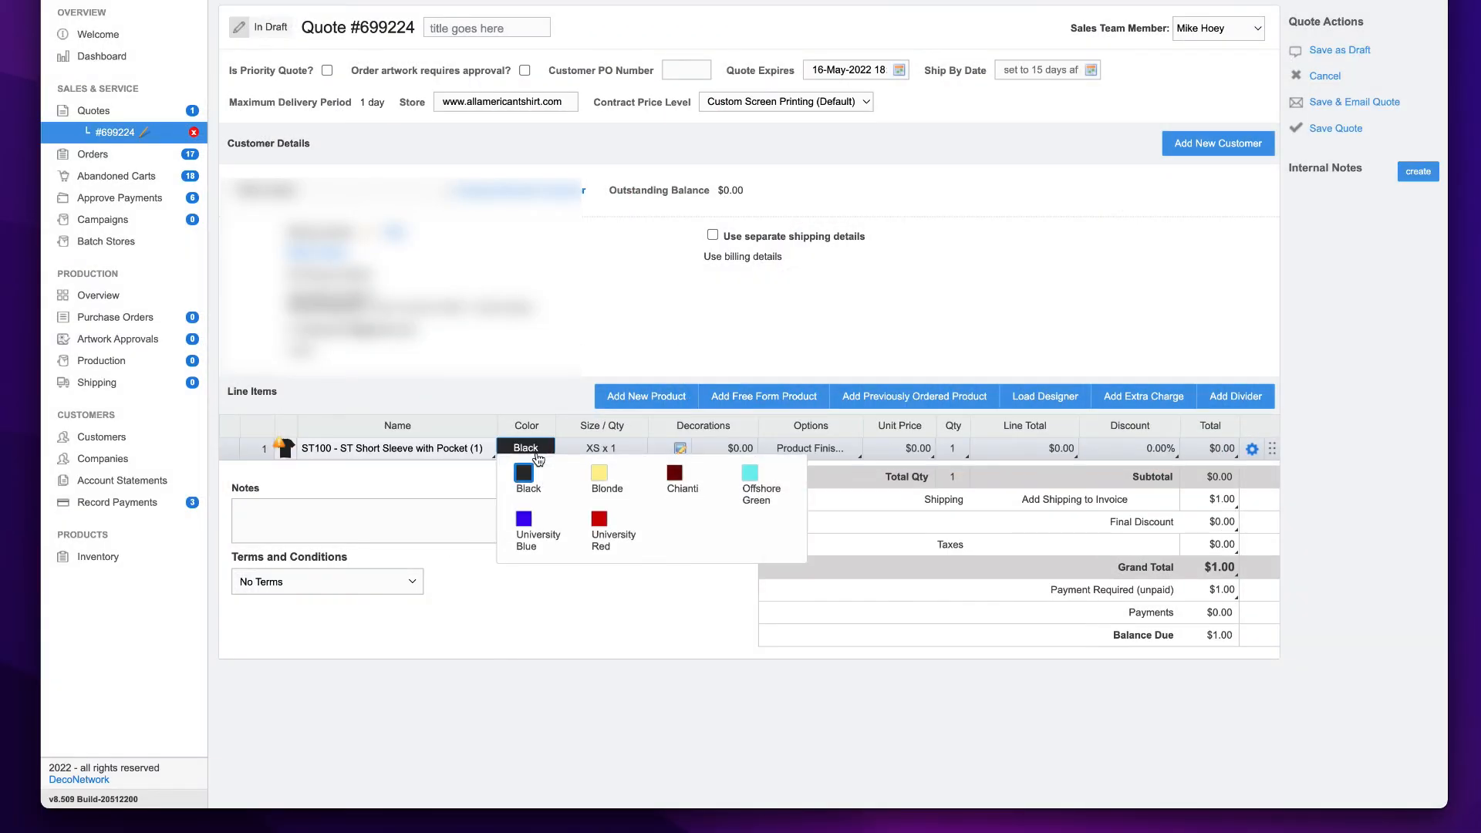
left_click(600, 519)
left_click(638, 455)
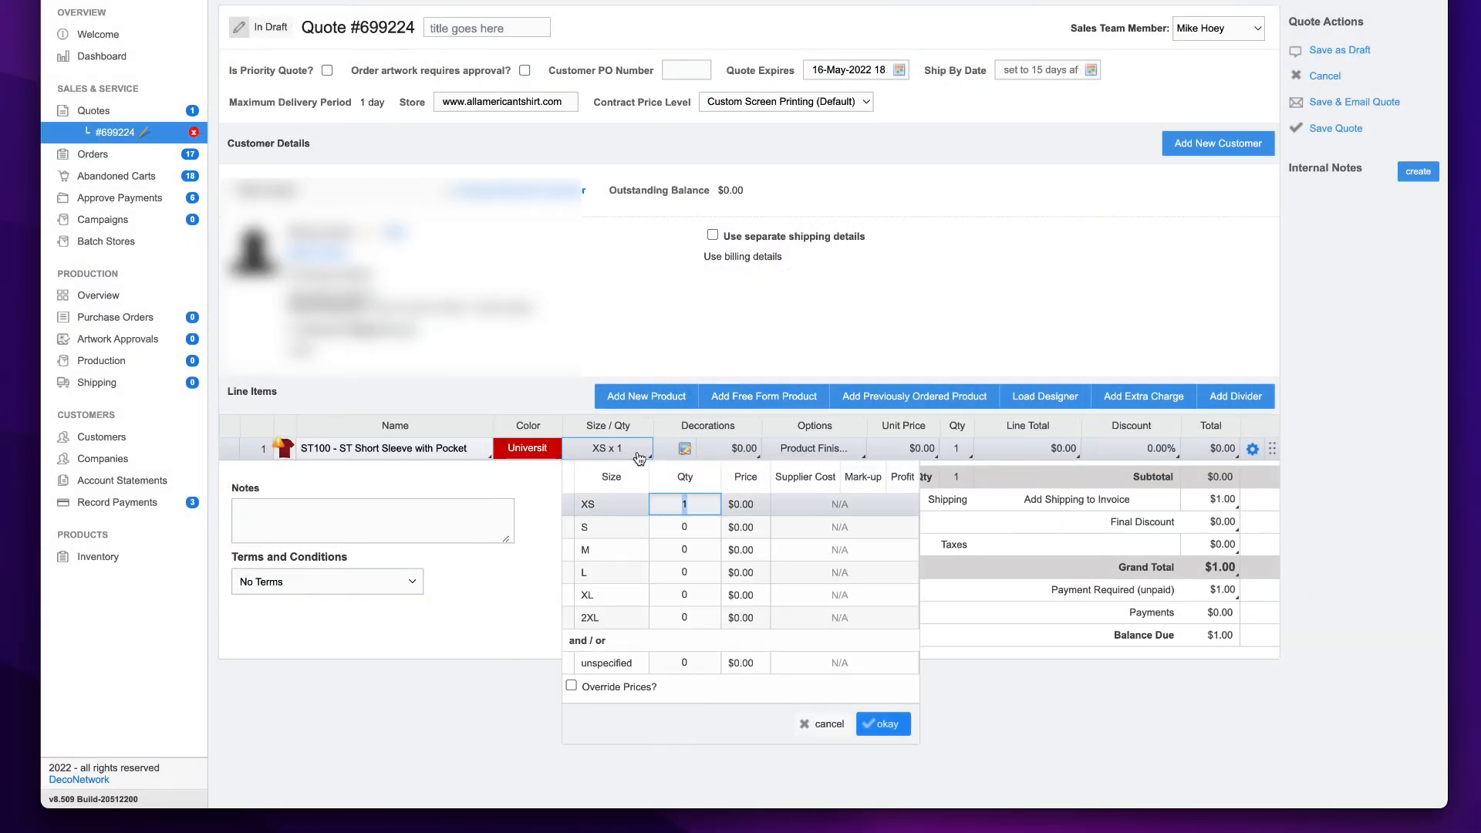
left_click(815, 448)
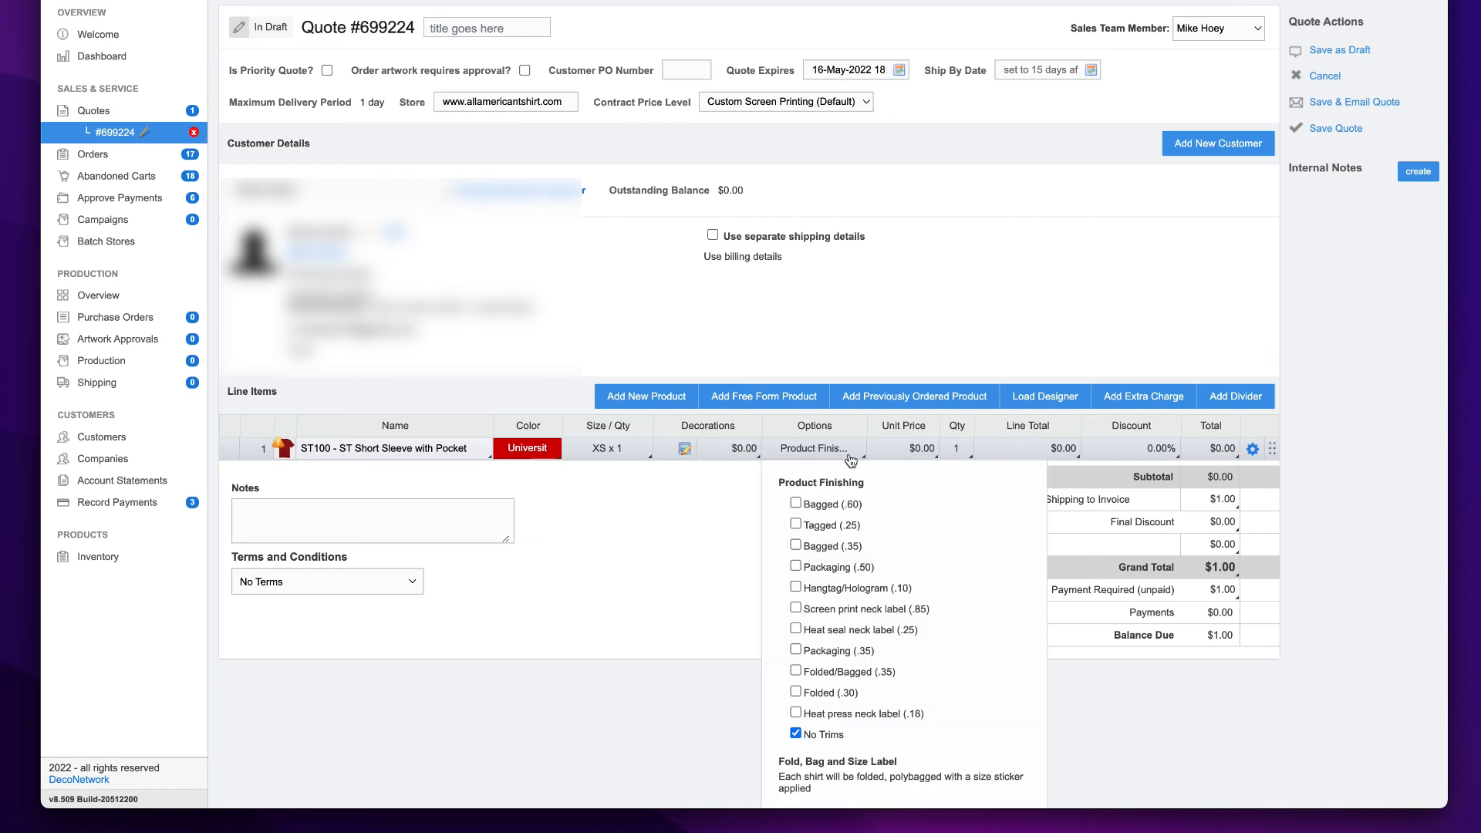